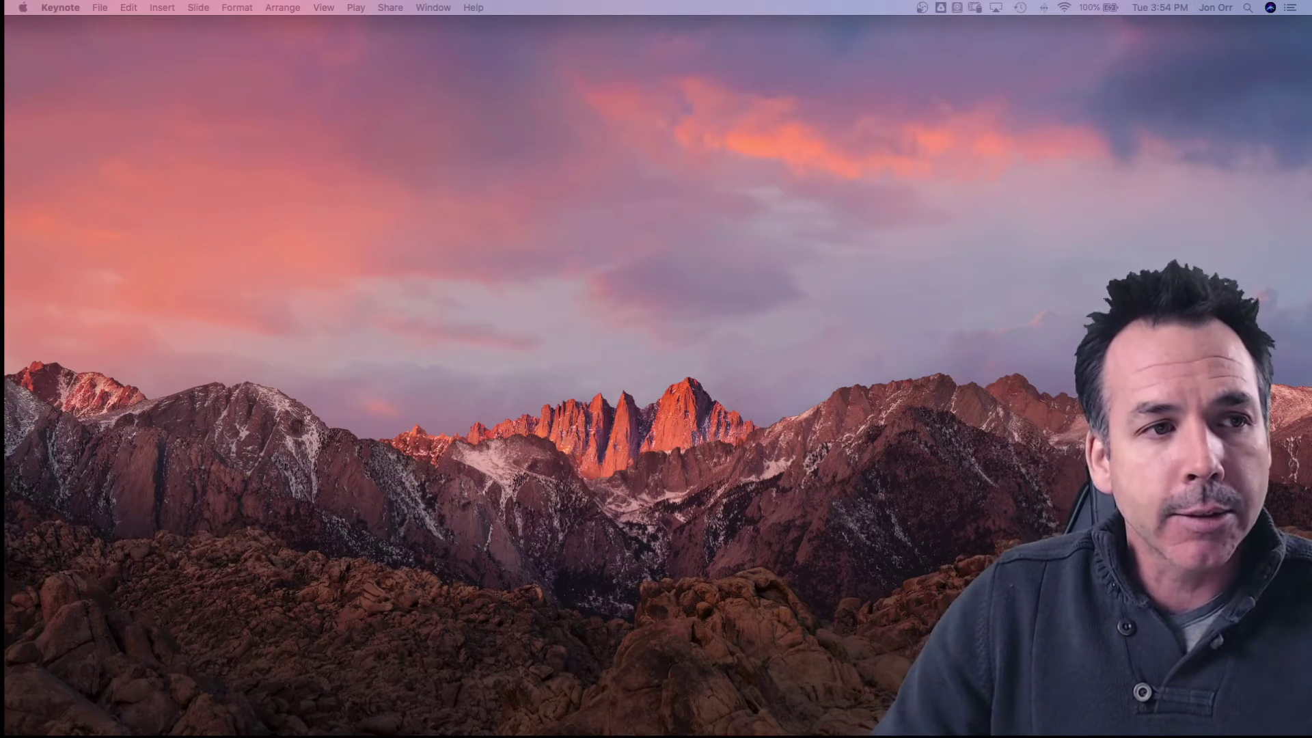
Step: Bring the Maximum Area presentation window into view, move it towards the middle of the desktop and enlarge the slide view
key("F11")
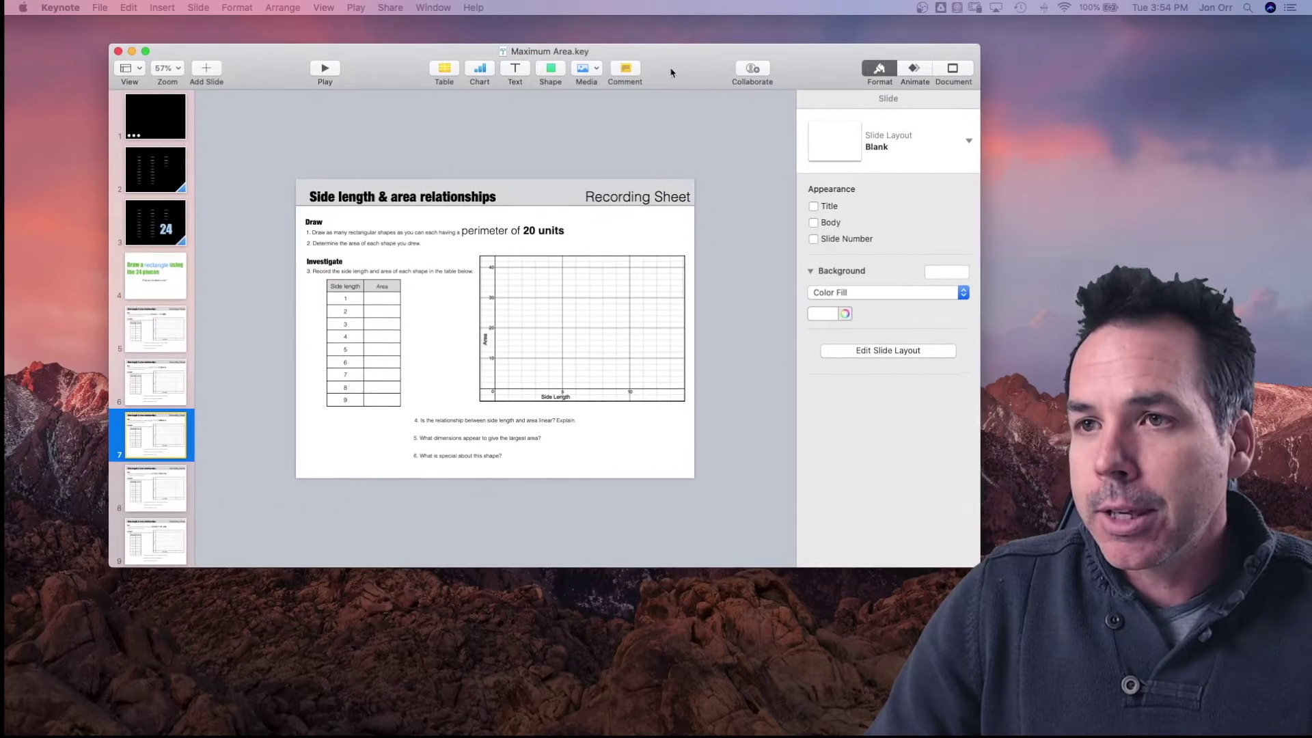
left_click_drag(671, 72, 716, 143)
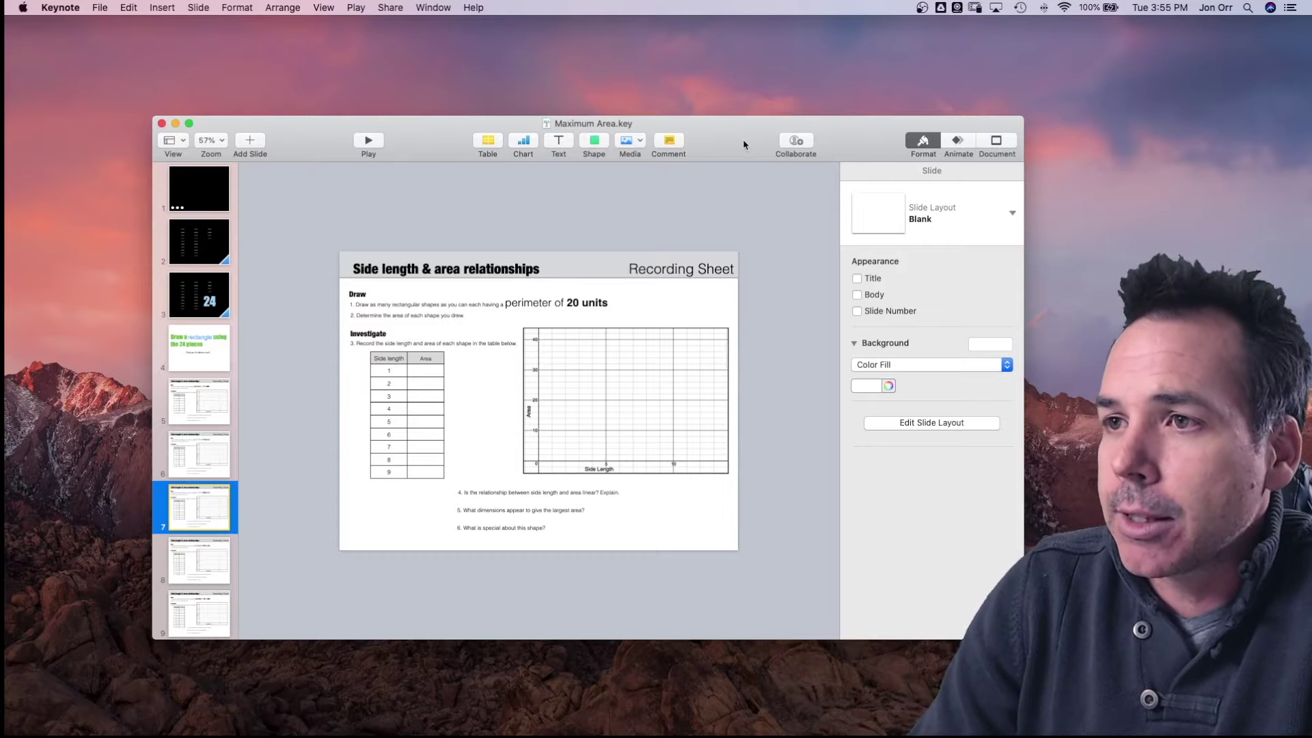
left_click_drag(745, 145, 734, 126)
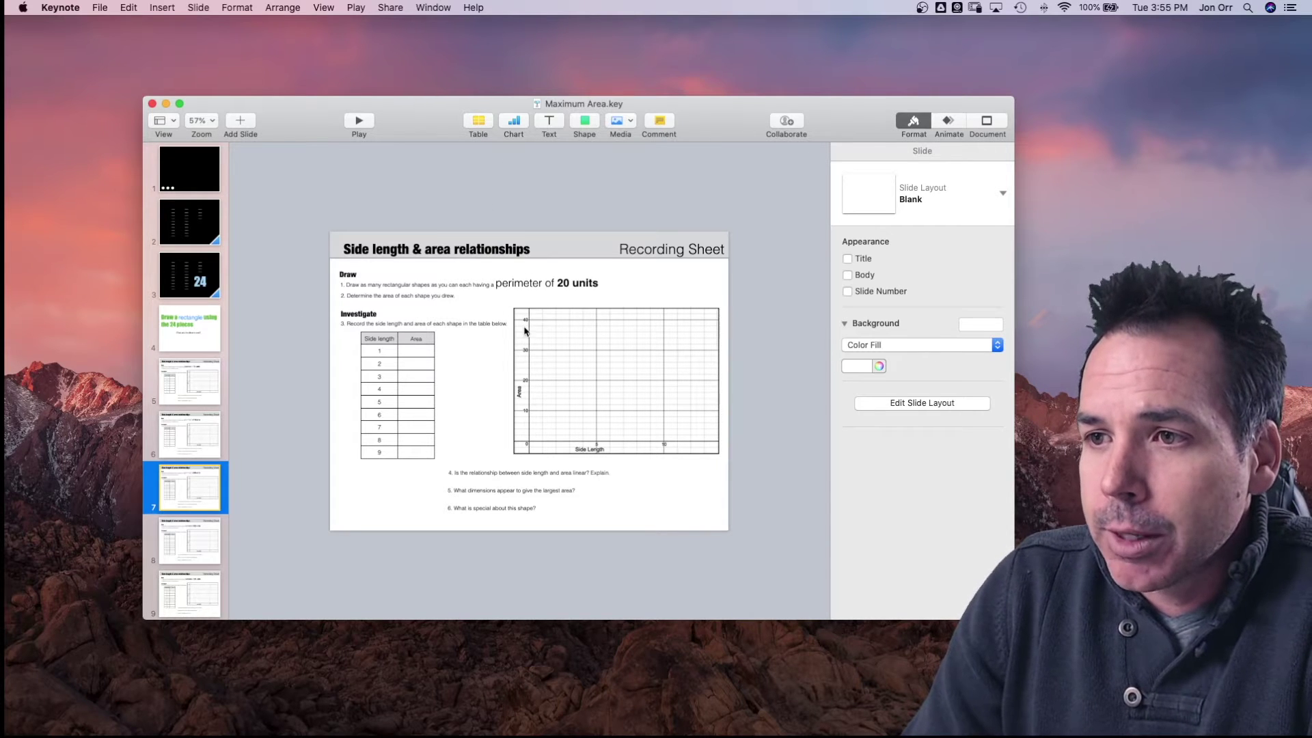
scroll(525, 331, "up", 2)
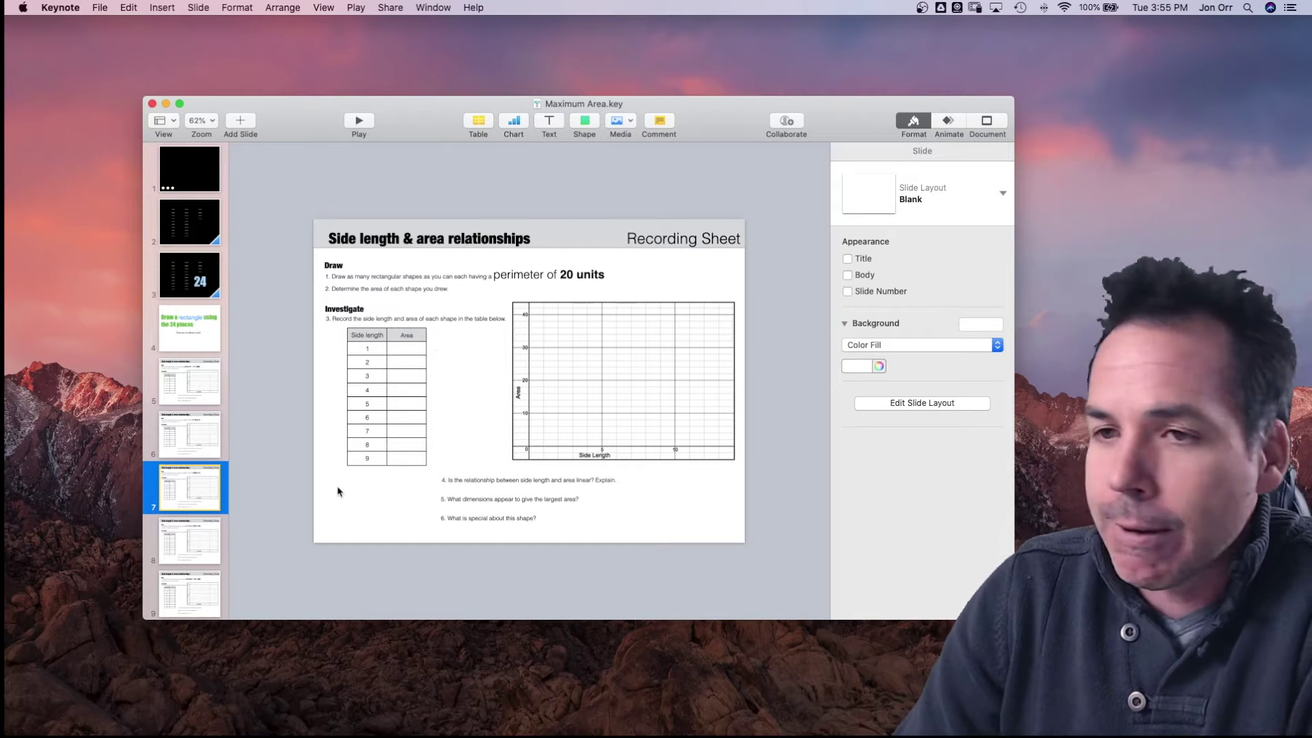
Step: Look through the Maximum Area slides, from the 24-piece slides to the side length and area recording sheets and back
left_click(205, 226)
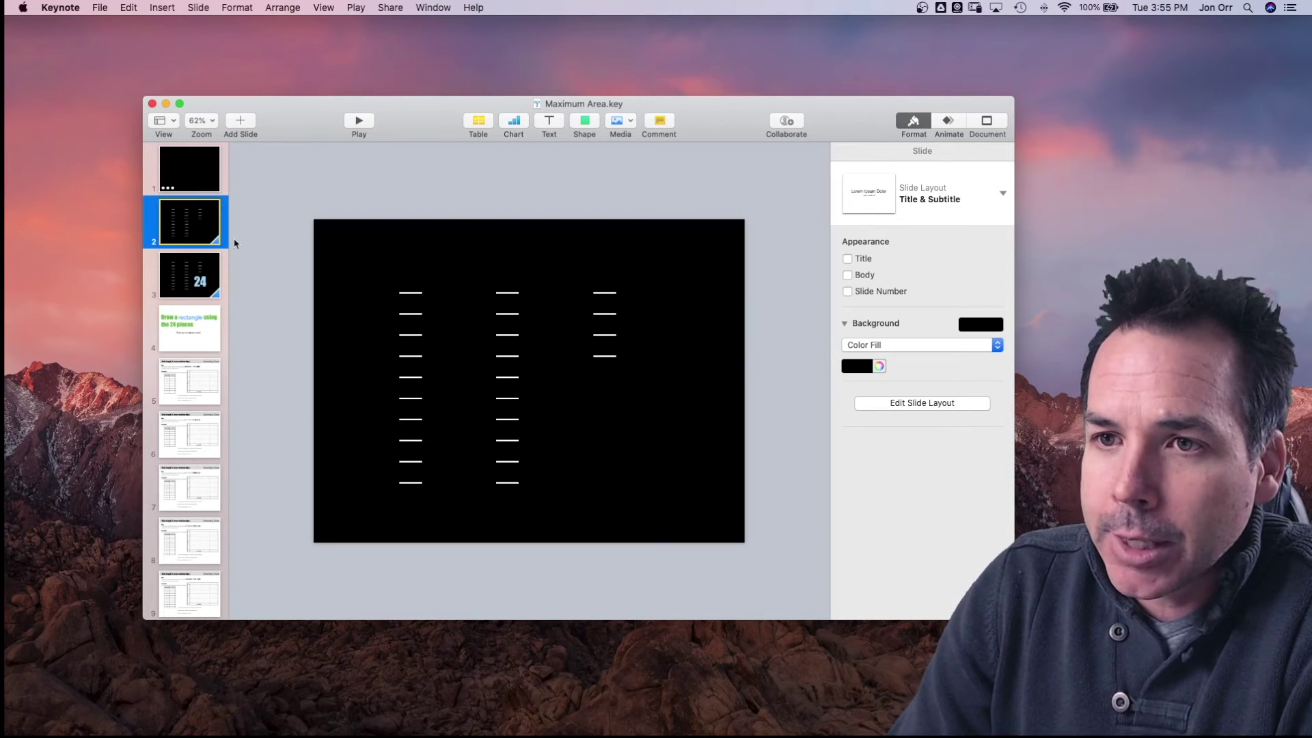
key("Down")
key("Down")
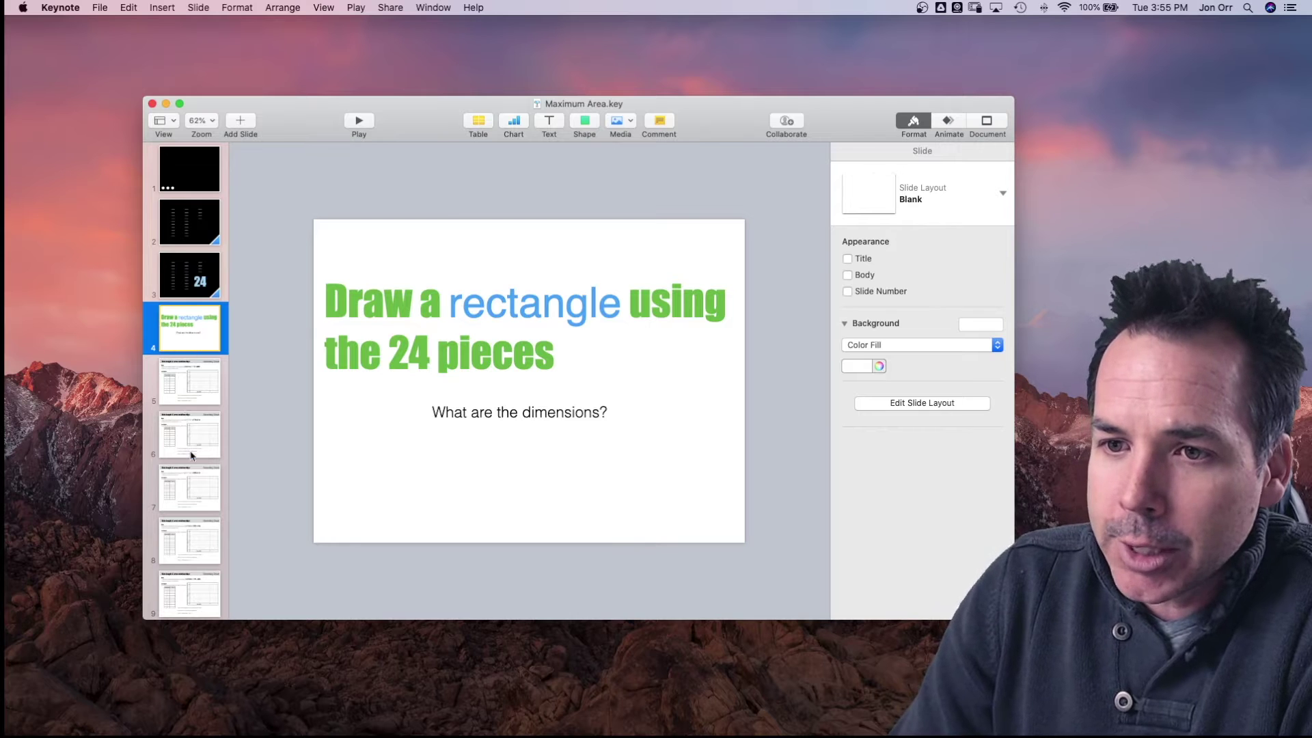
key("Down")
key("Down")
key("Down")
key("Down")
key("Down")
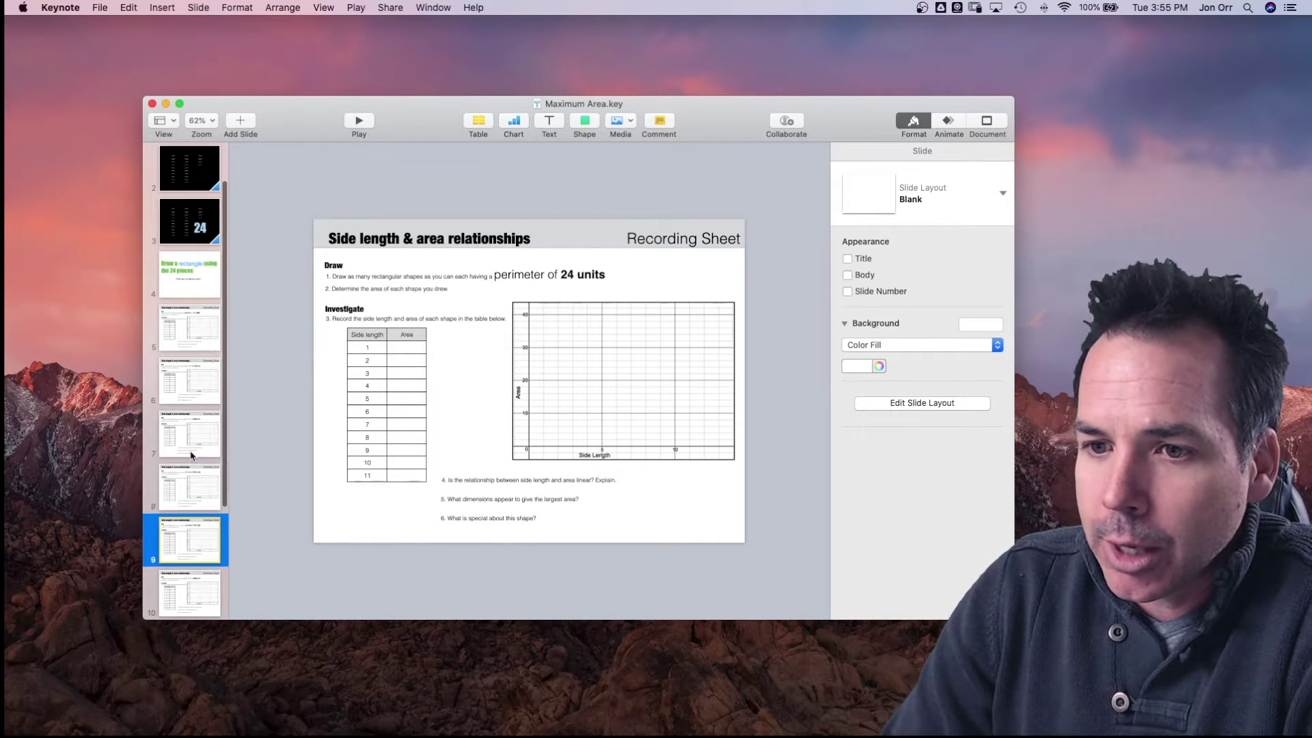
key("Up")
key("Up")
key("Up")
key("Up")
key("Up")
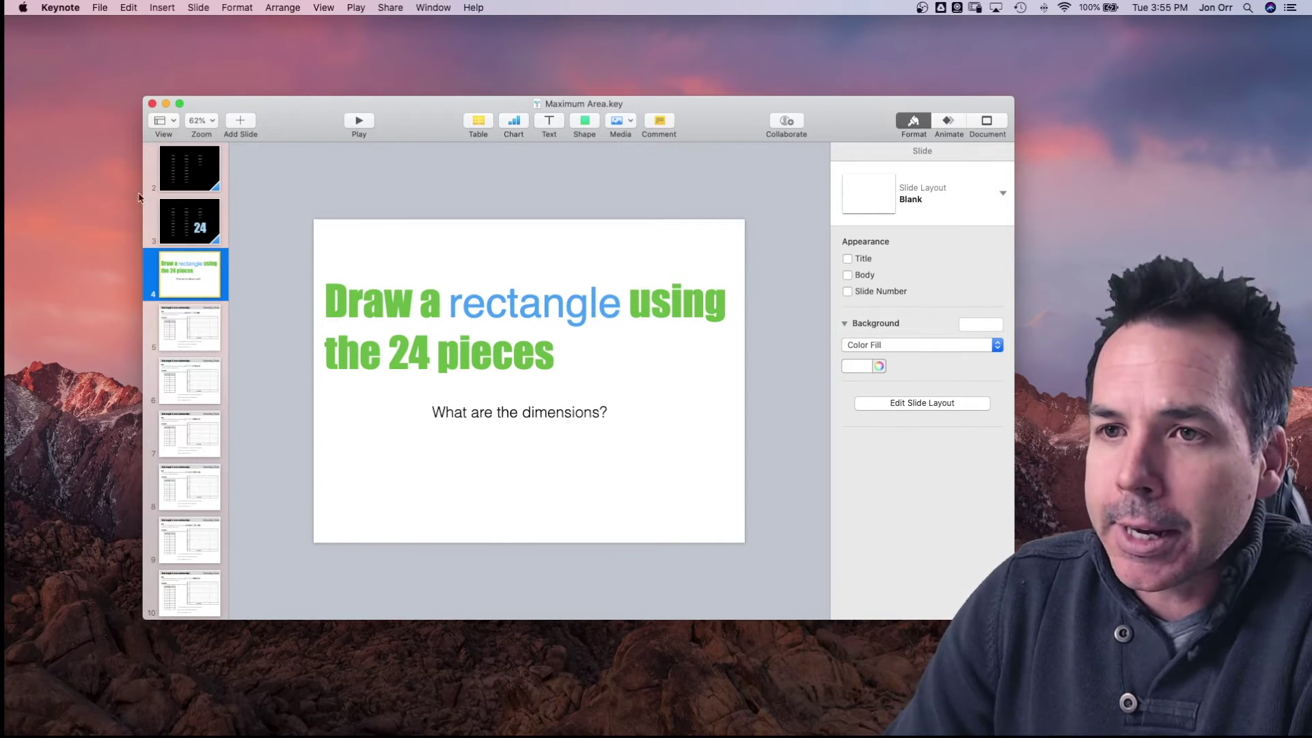
scroll(215, 255, "up", 2)
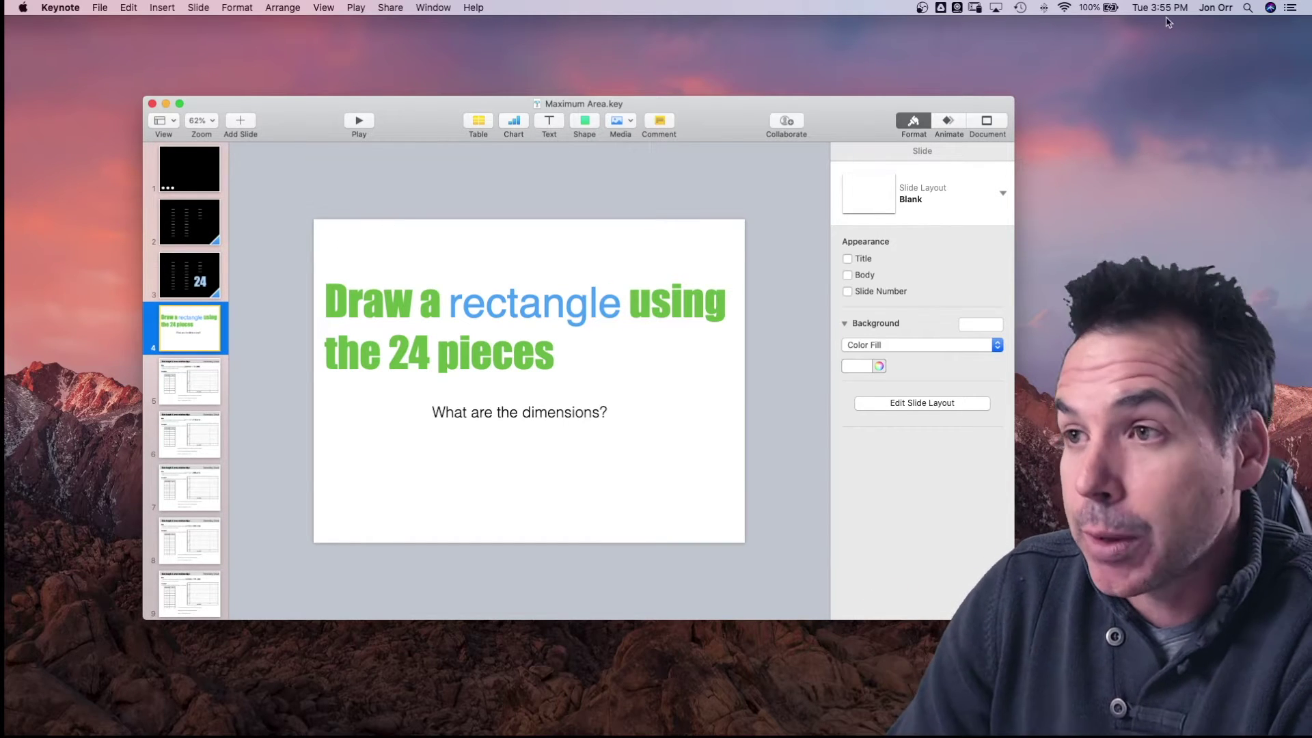
Step: Switch to the Max Area - Jumble presentation and enlarge its window to fill most of the desktop
key("F11")
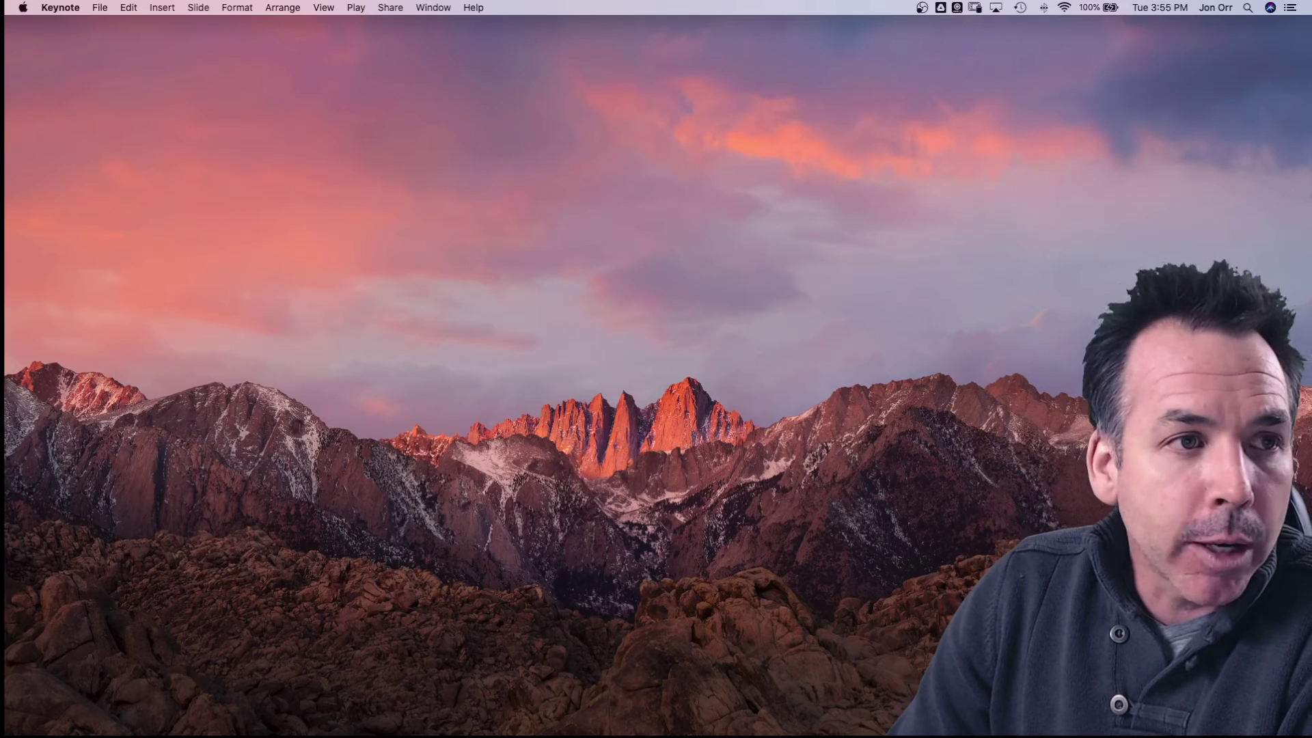
key("F11")
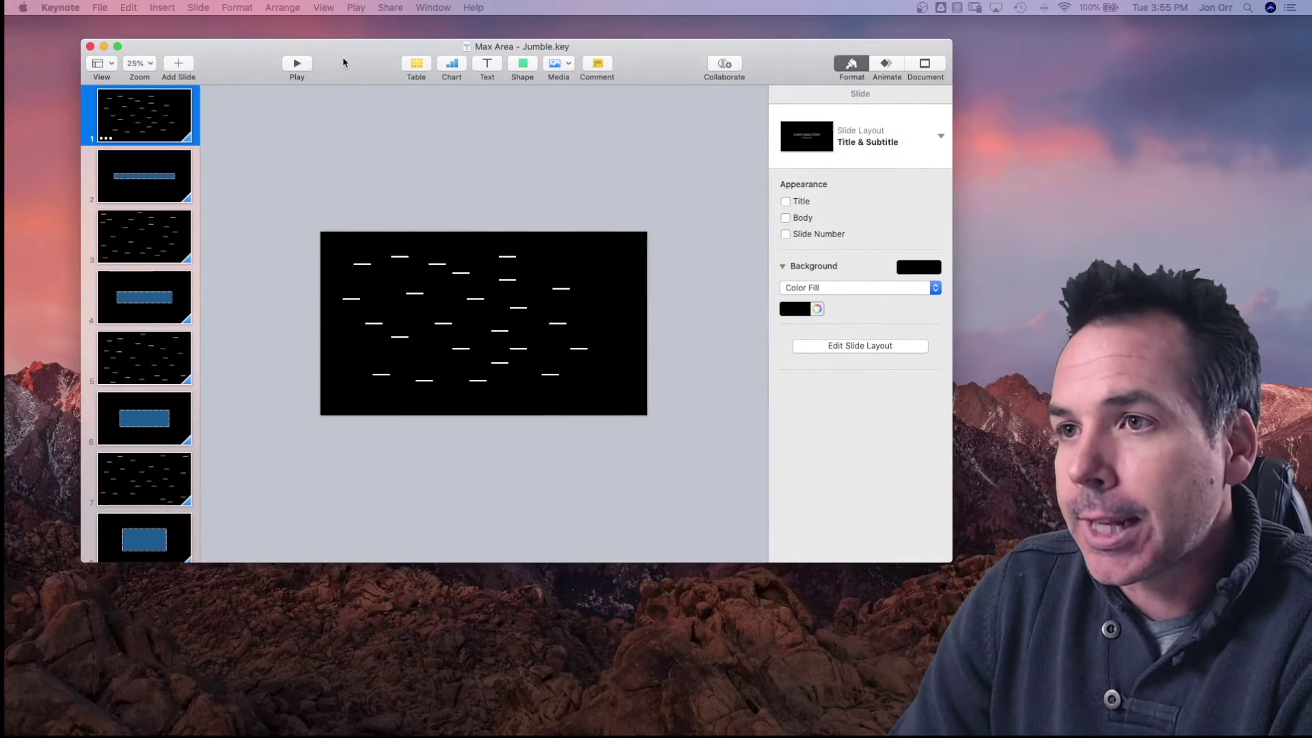
left_click_drag(955, 557, 1223, 665)
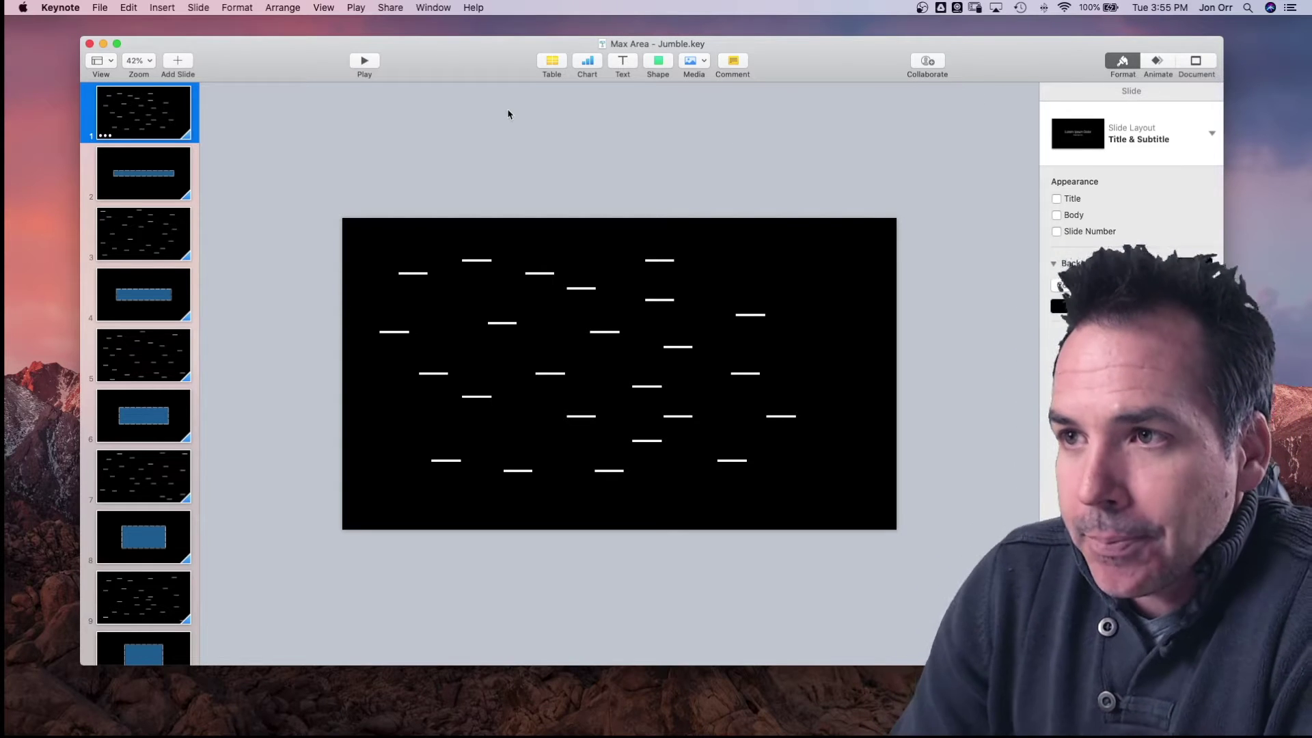
left_click_drag(445, 51, 434, 48)
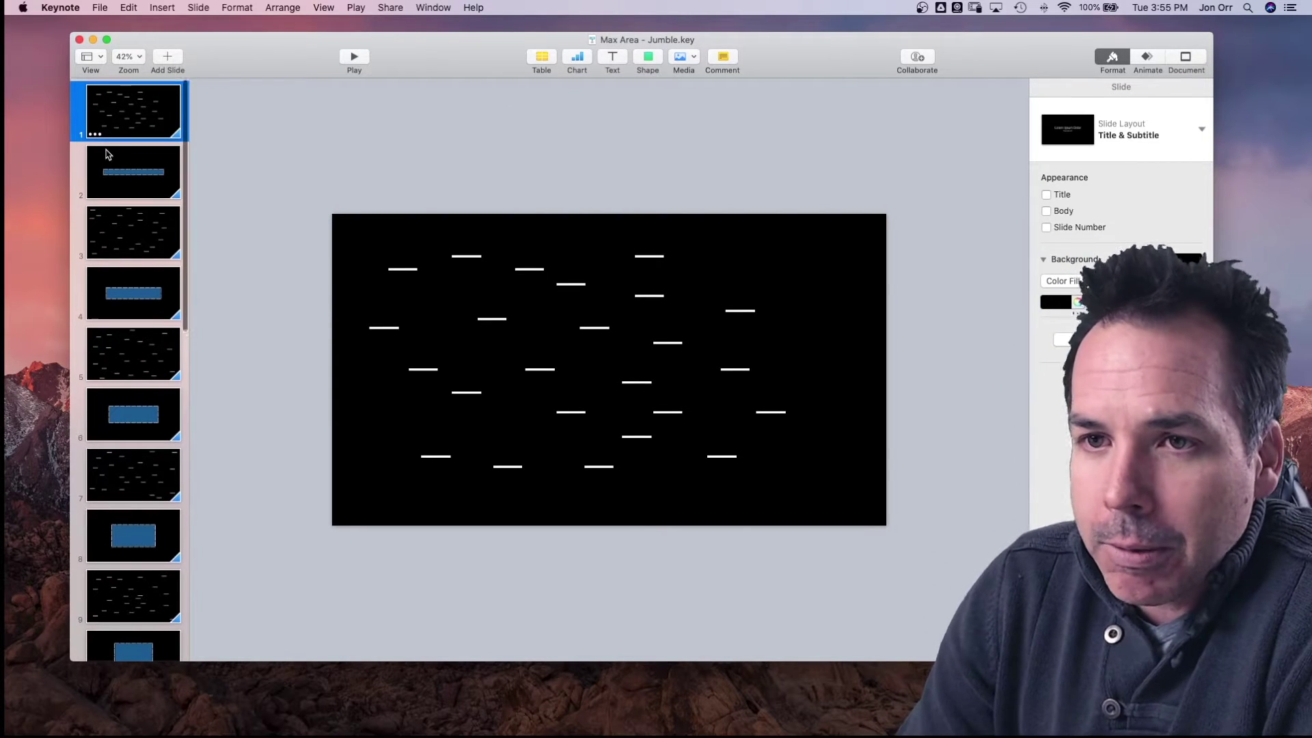
Step: Widen the slide navigator of Max Area - Jumble so the slide thumbnails are larger
scroll(107, 154, "down", 1)
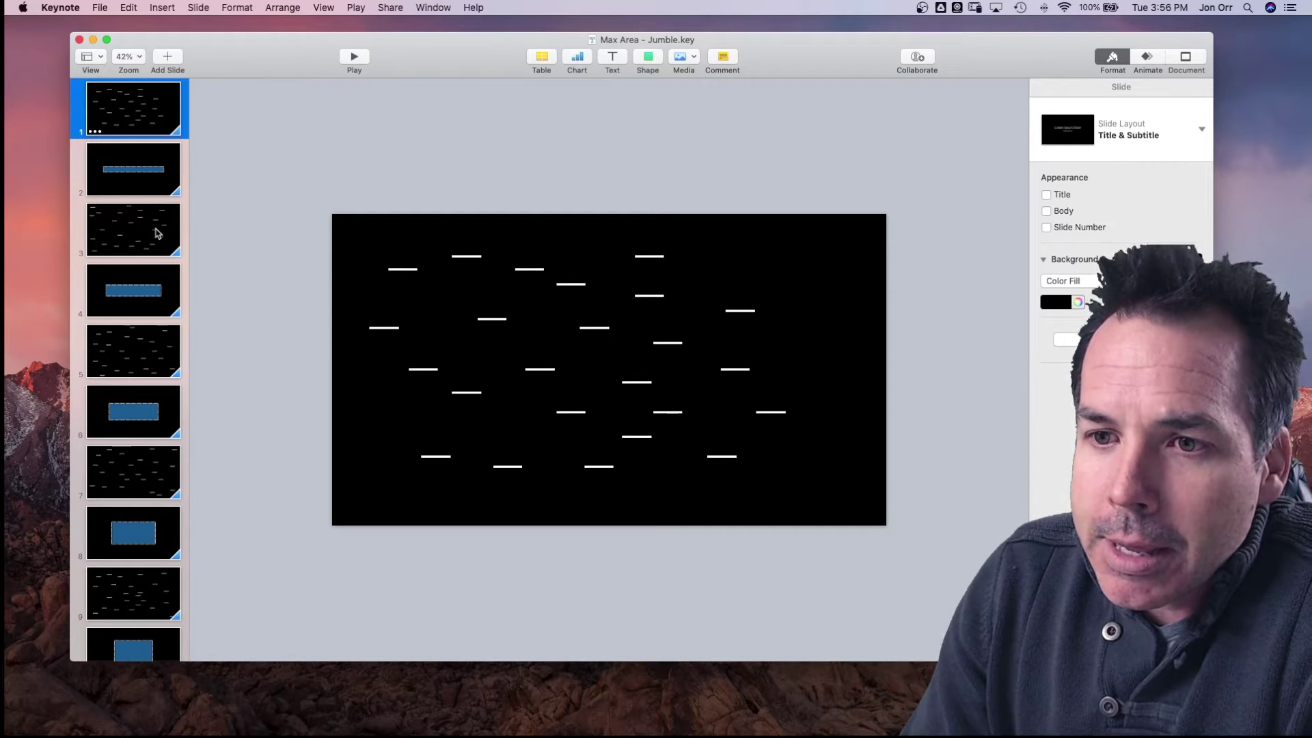
scroll(155, 268, "up", 2)
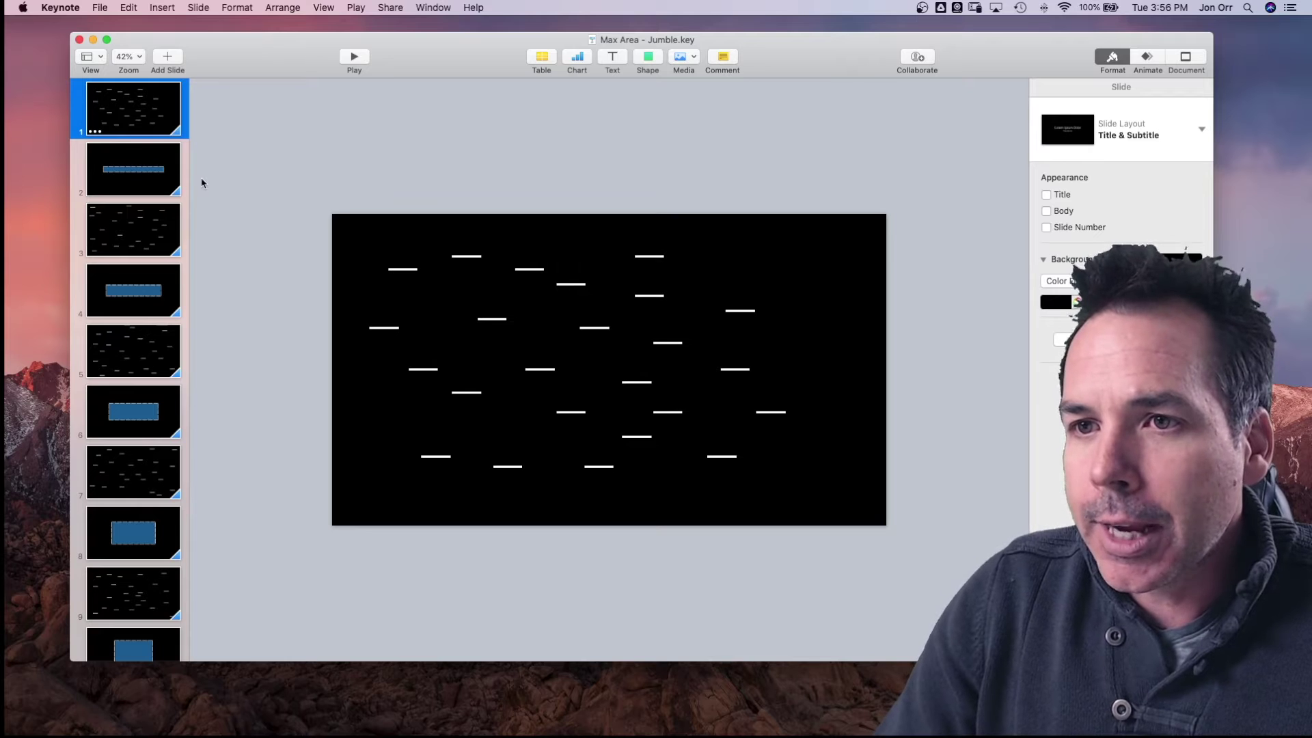
left_click(185, 184)
left_click_drag(189, 182, 273, 181)
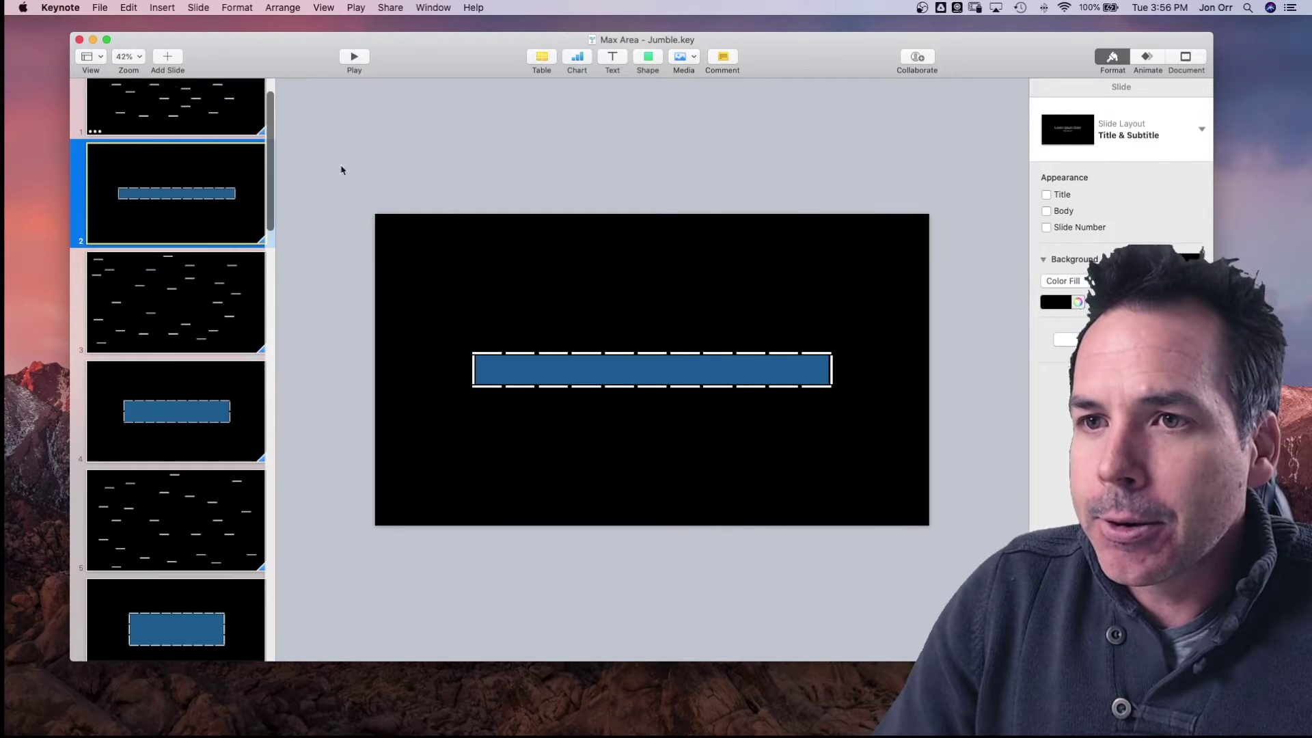
Step: Compare the scattered-lines layout on slide 1 with the assembled blue rectangle on slide 2
scroll(150, 218, "up", 2)
left_click(267, 181)
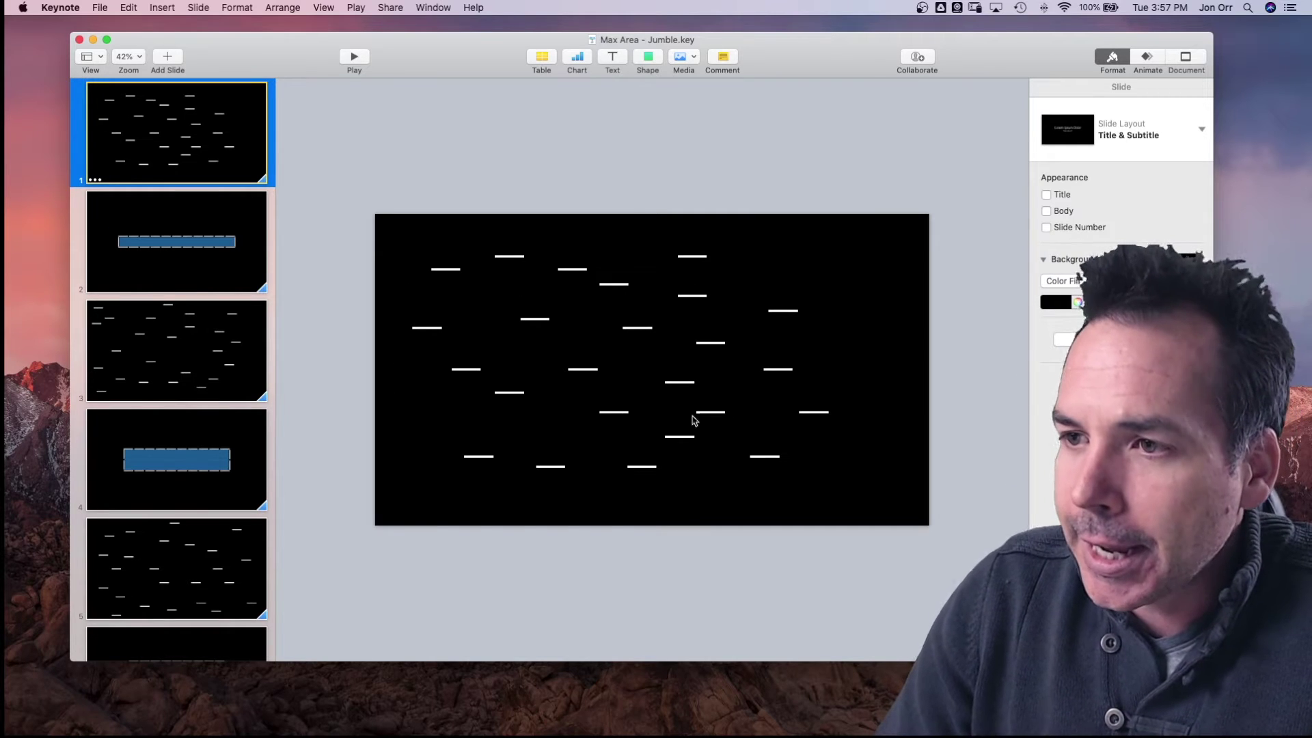
left_click(182, 223)
left_click(199, 164)
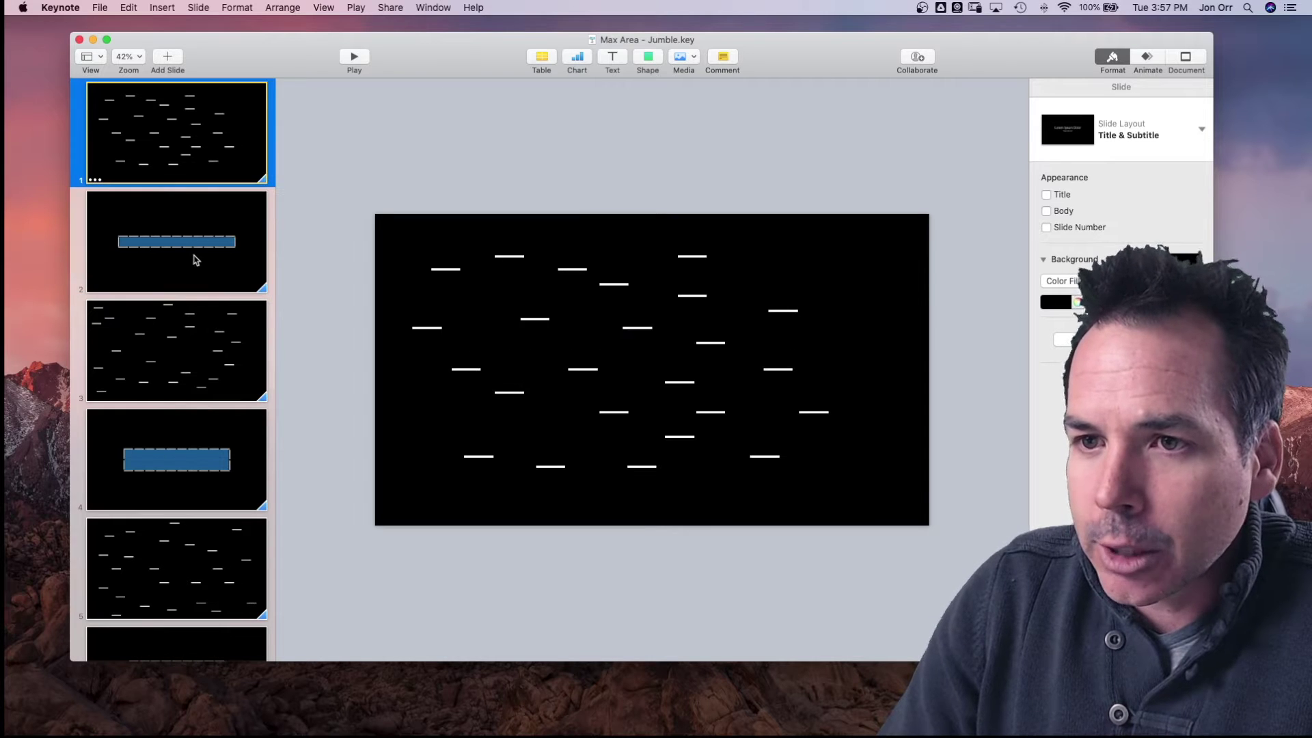
left_click(196, 254)
left_click(197, 185)
left_click(193, 232)
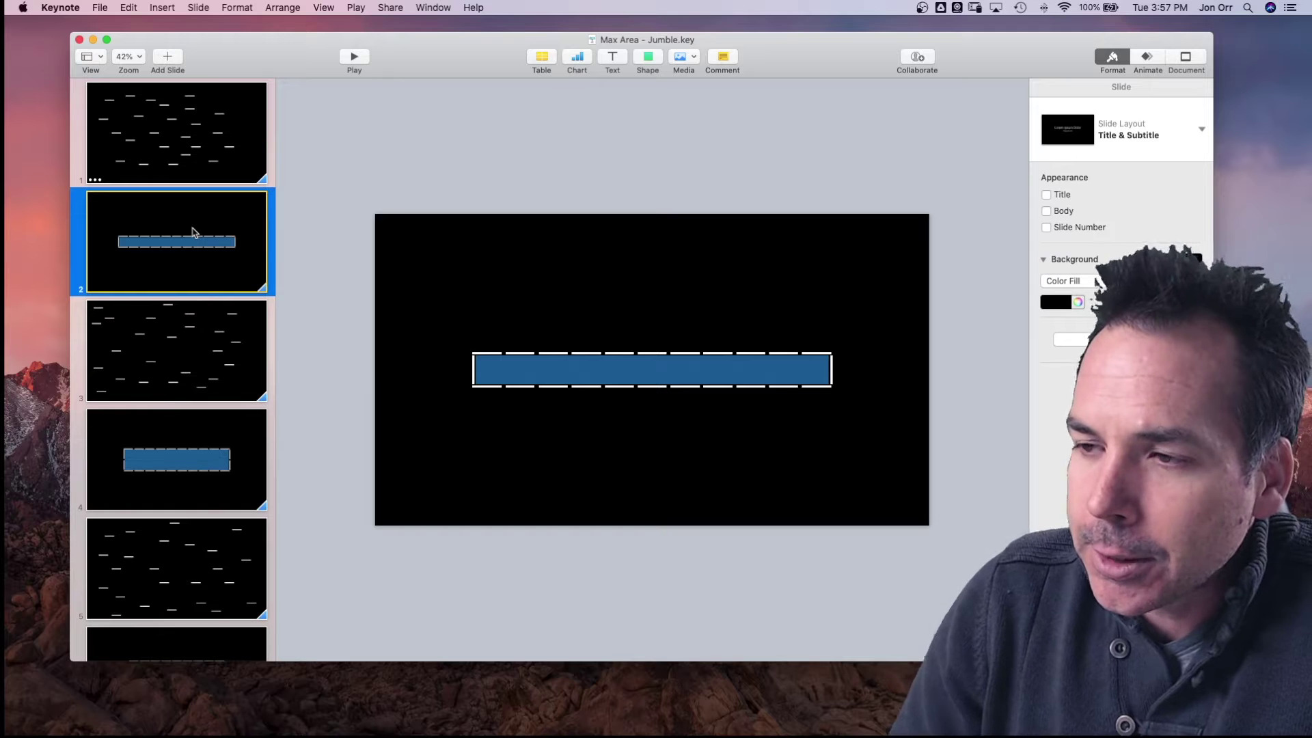
left_click(204, 174)
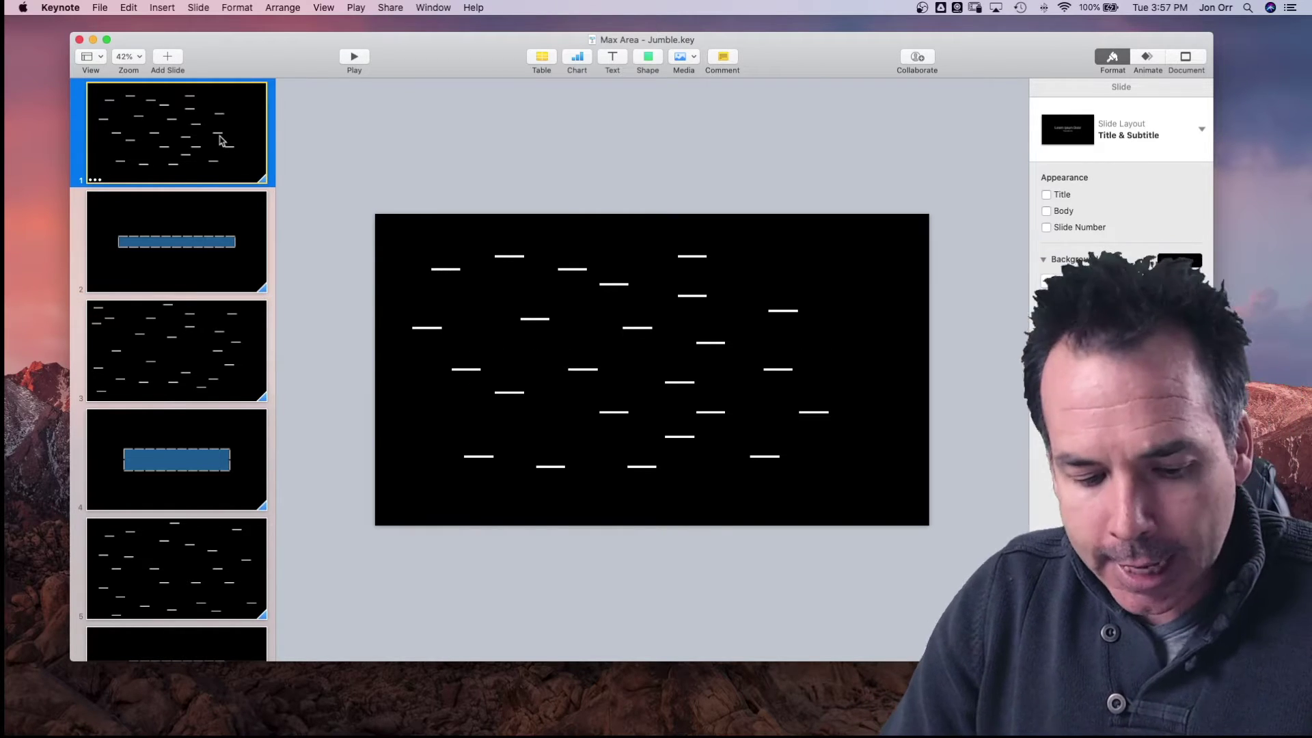
Step: Try duplicating the scattered-lines slide and shifting one of its lines, undo the shift, and delete the duplicate slide
key("super+d")
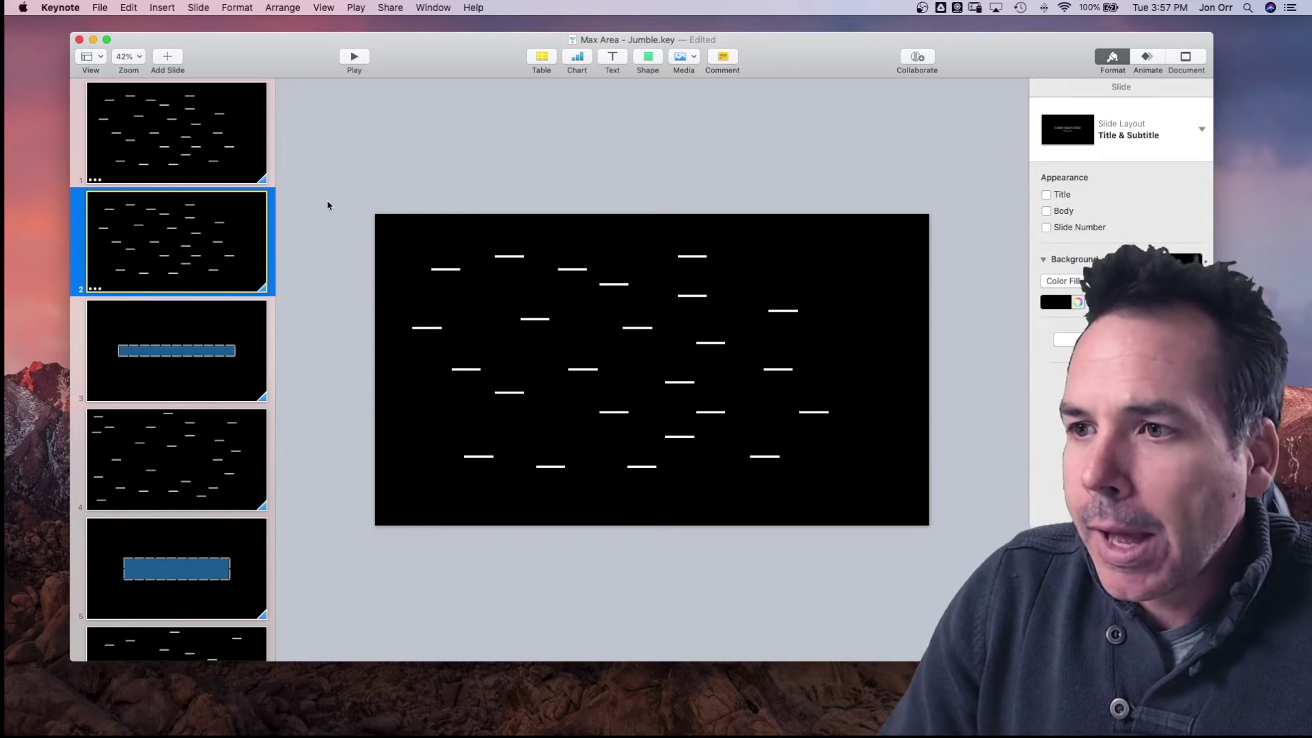
mouse_move(573, 271)
left_mouse_down()
mouse_move(584, 263)
mouse_move(557, 285)
mouse_move(603, 248)
mouse_move(551, 285)
left_mouse_up()
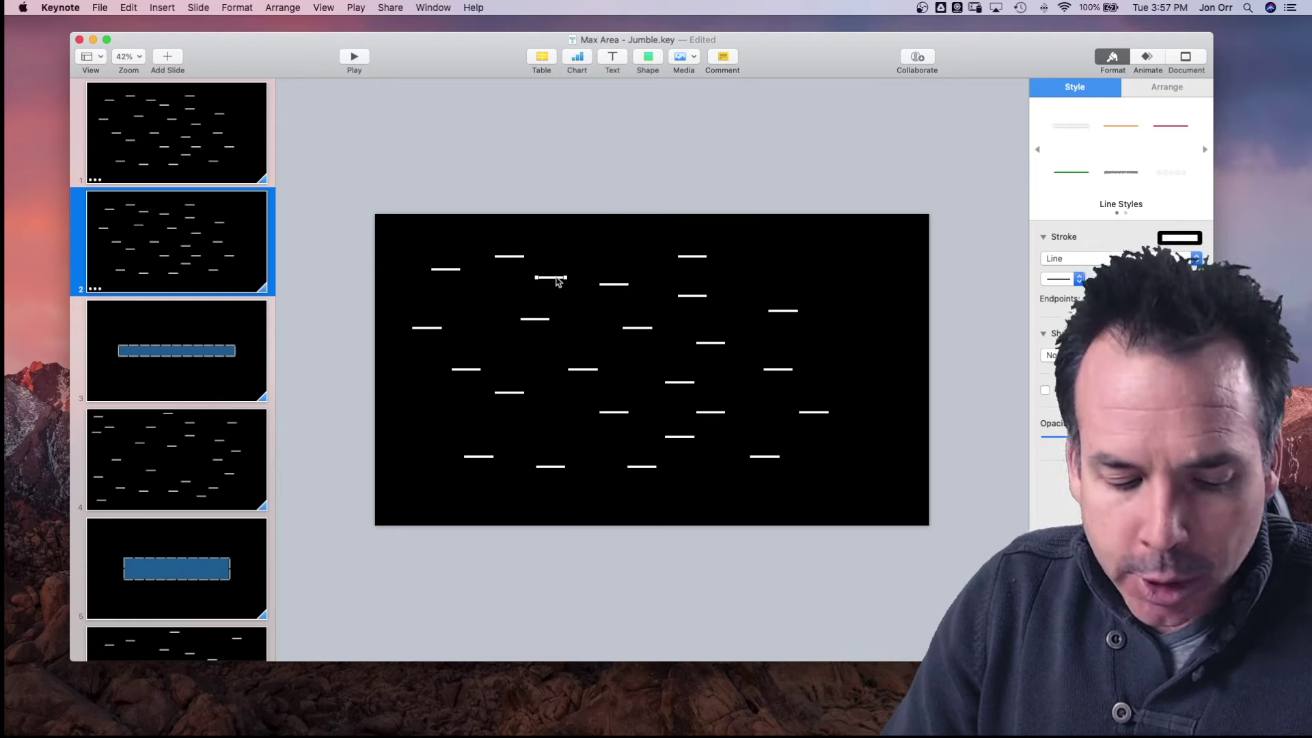
key("super+z")
left_click(170, 234)
left_click(177, 142)
left_click(194, 225)
key("Delete")
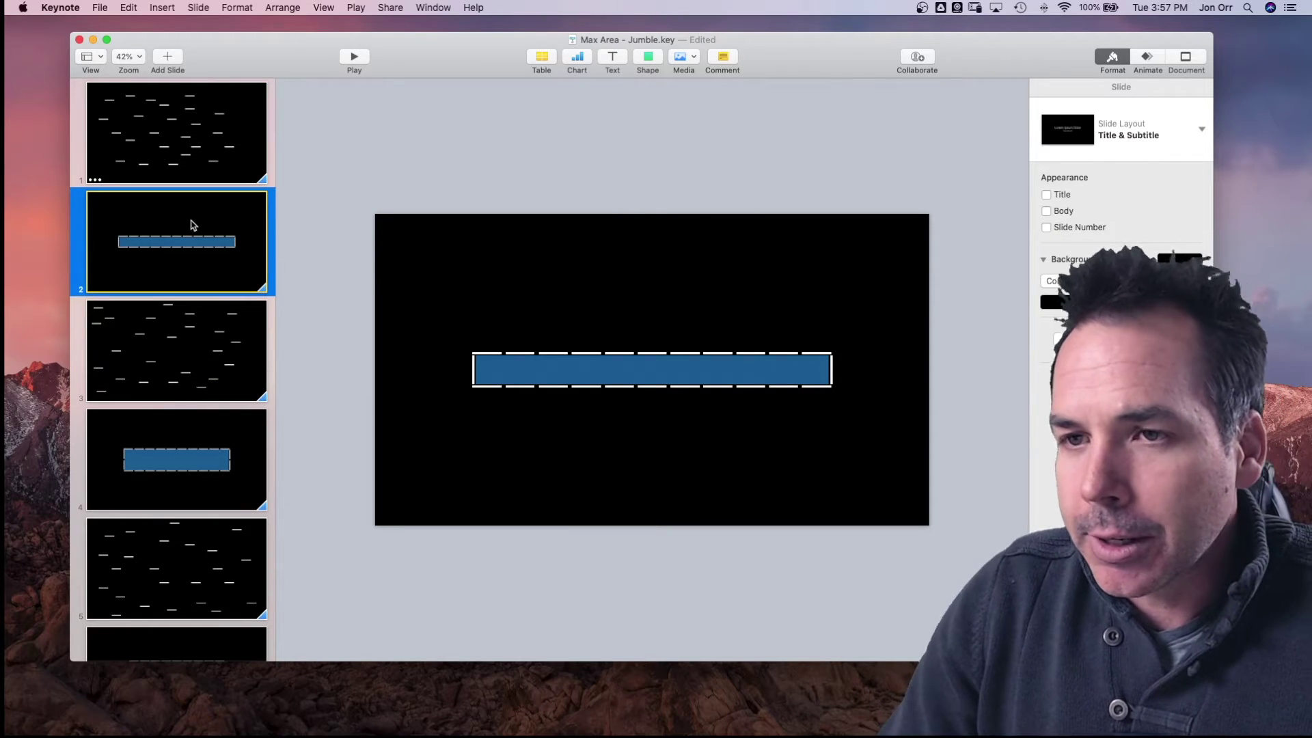
Step: Move the blue rectangle out of its line outline on slide 2, view the basic shapes, and put the rectangle back
left_click(708, 375)
left_click_drag(679, 378, 694, 292)
left_click(648, 63)
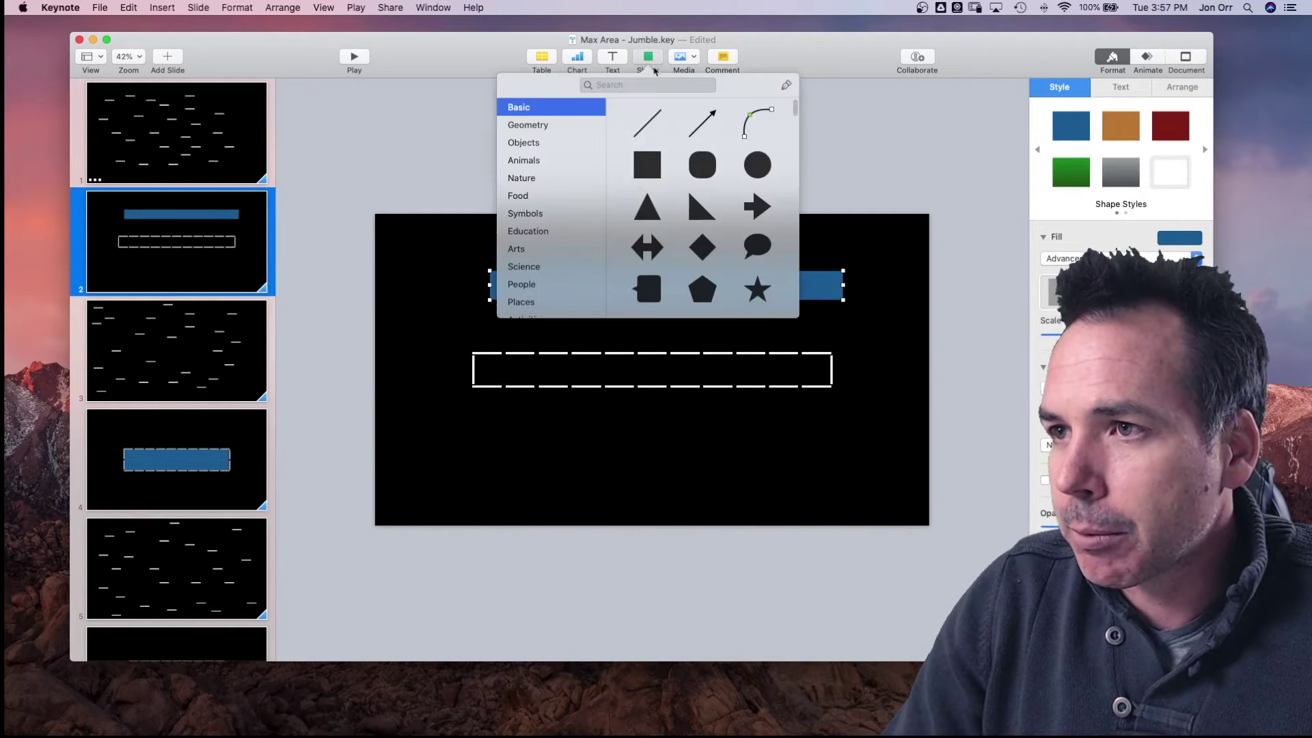
left_click(674, 195)
left_click(723, 289)
left_click_drag(723, 290, 711, 373)
left_click(695, 224)
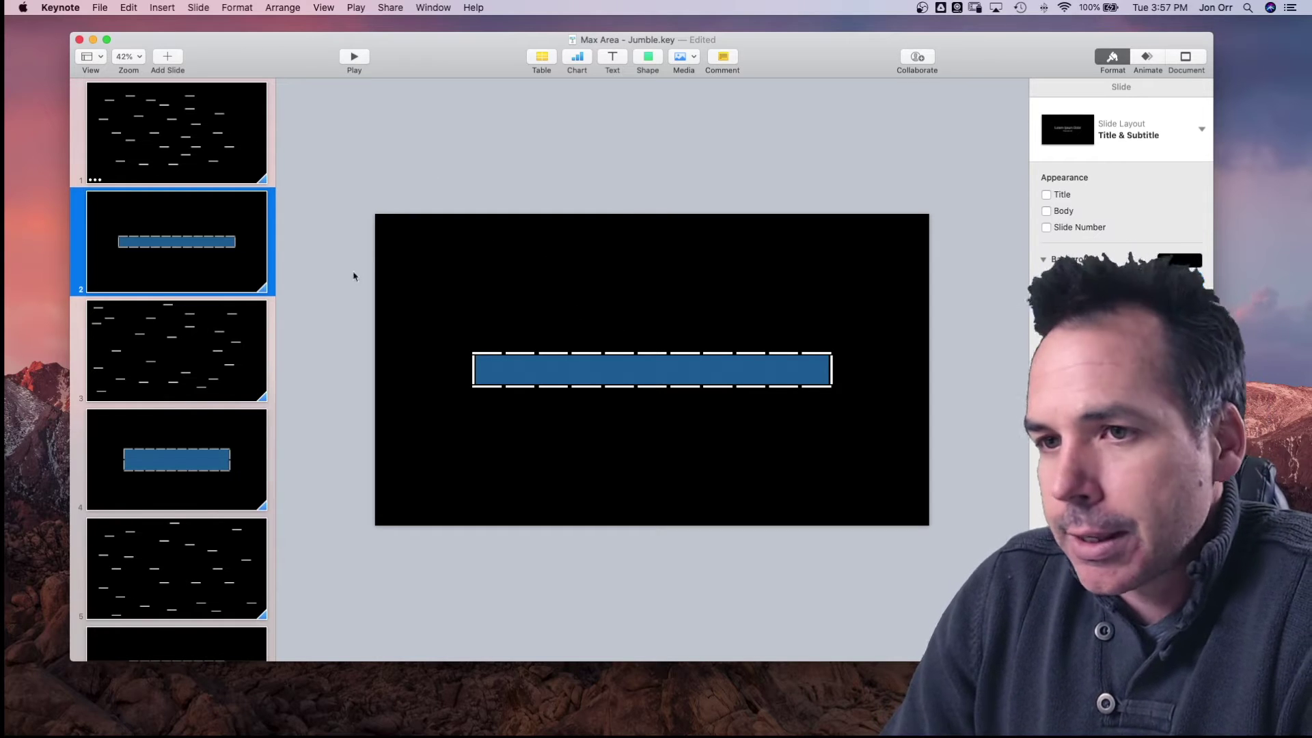
Step: Inspect a single line on the scattered-lines slide up close and compare that slide with the assembled rectangle slide
left_click(238, 145)
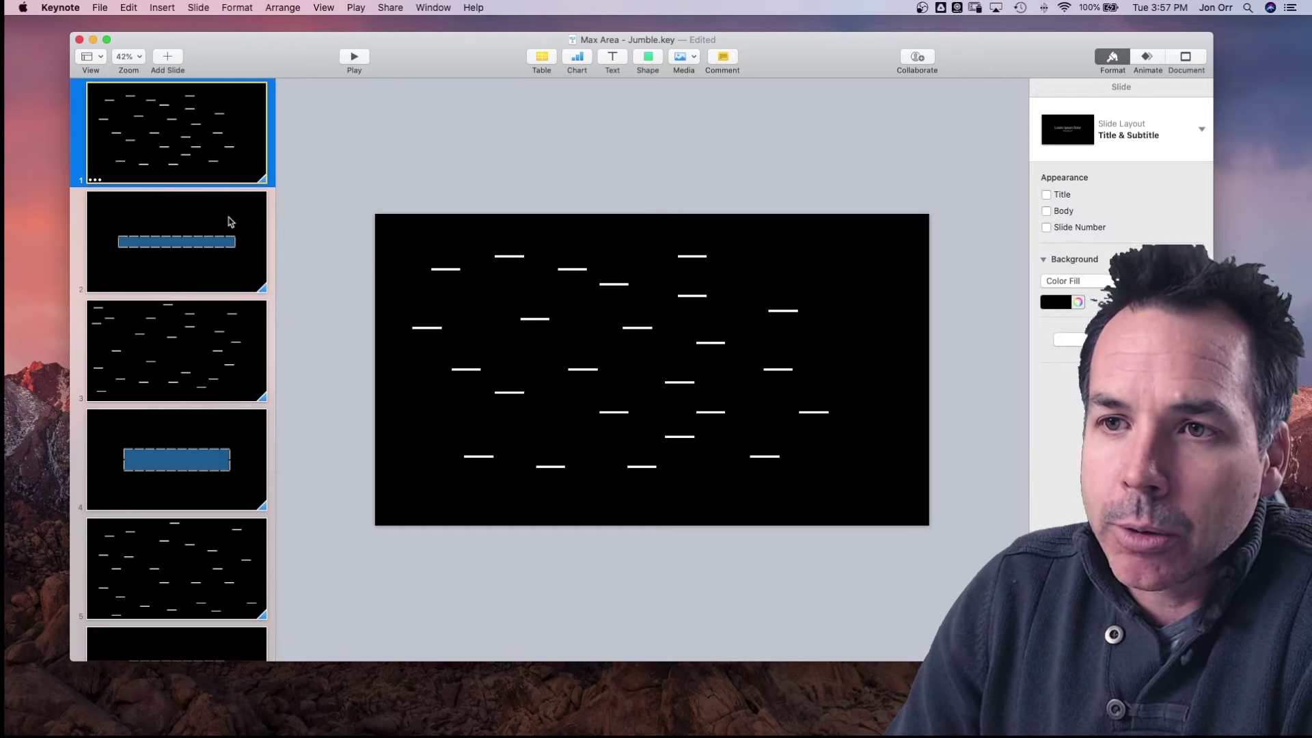
left_click(231, 220)
left_click(230, 176)
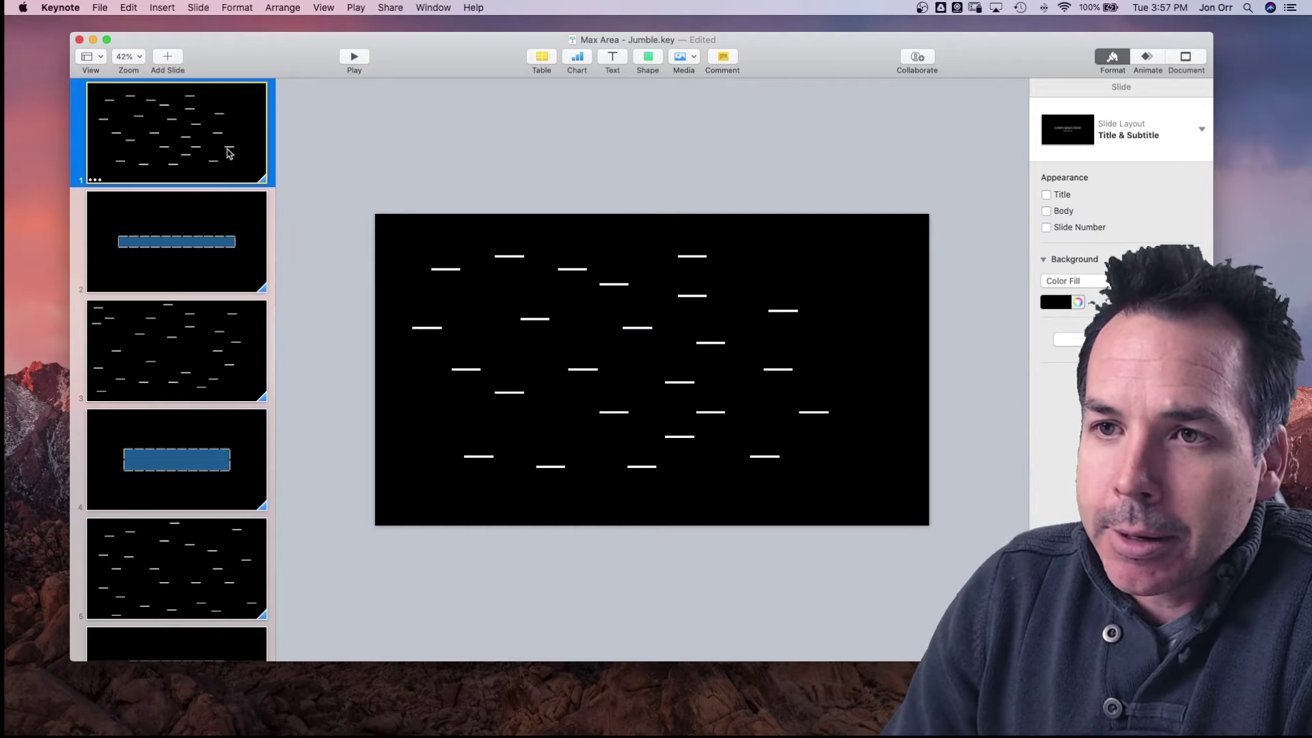
left_click(446, 269)
scroll(476, 304, "up", 1)
scroll(477, 304, "up", 2)
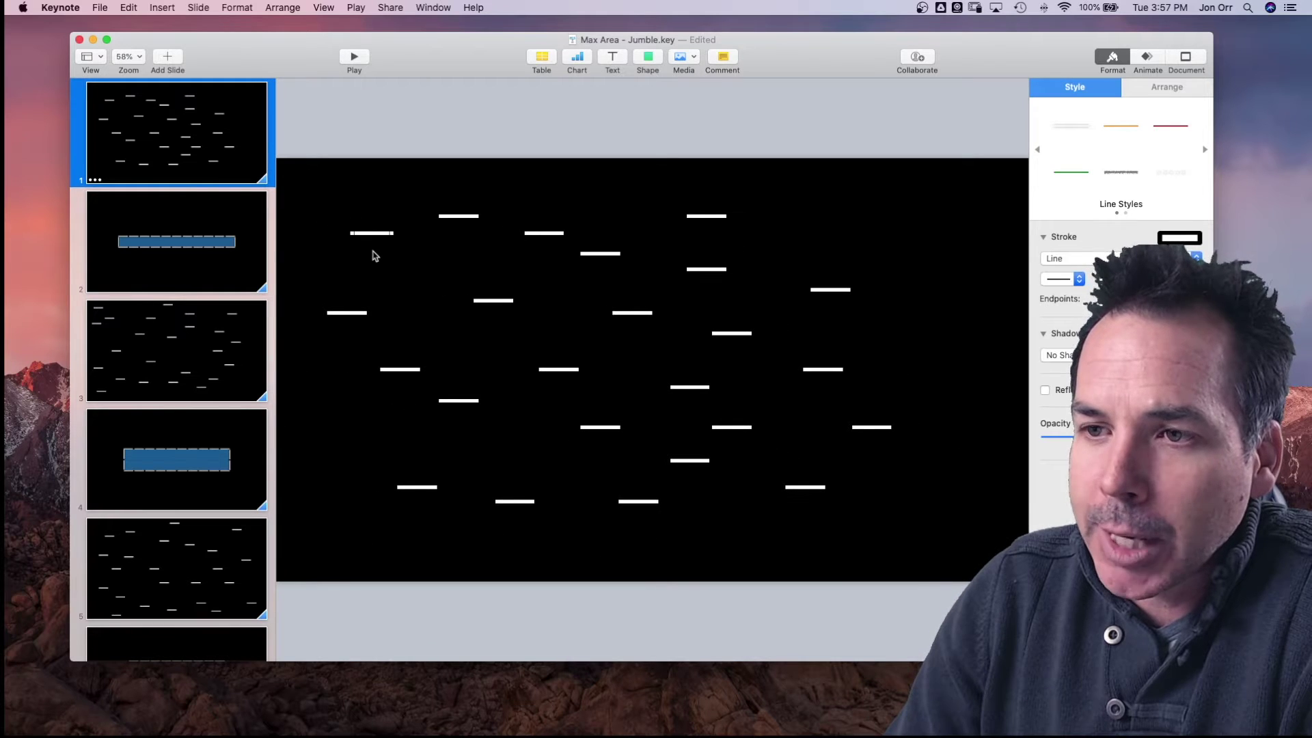
left_click(220, 232)
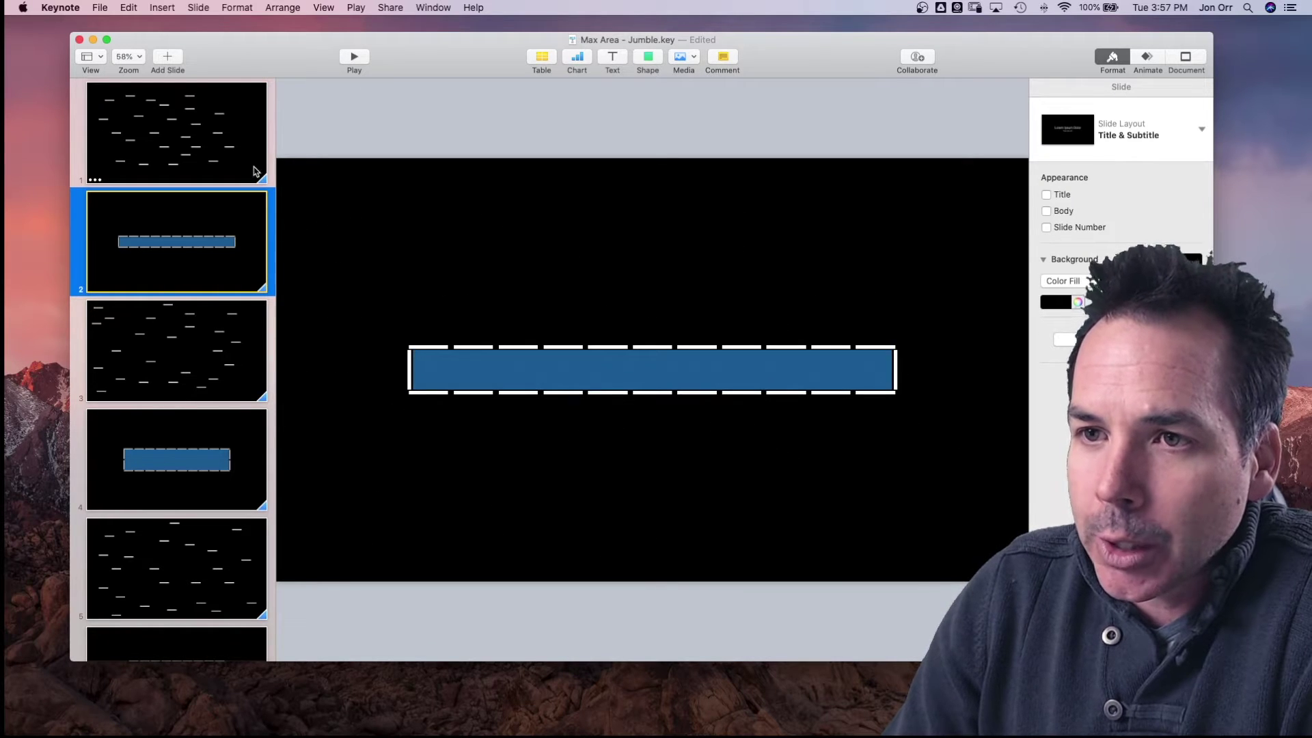
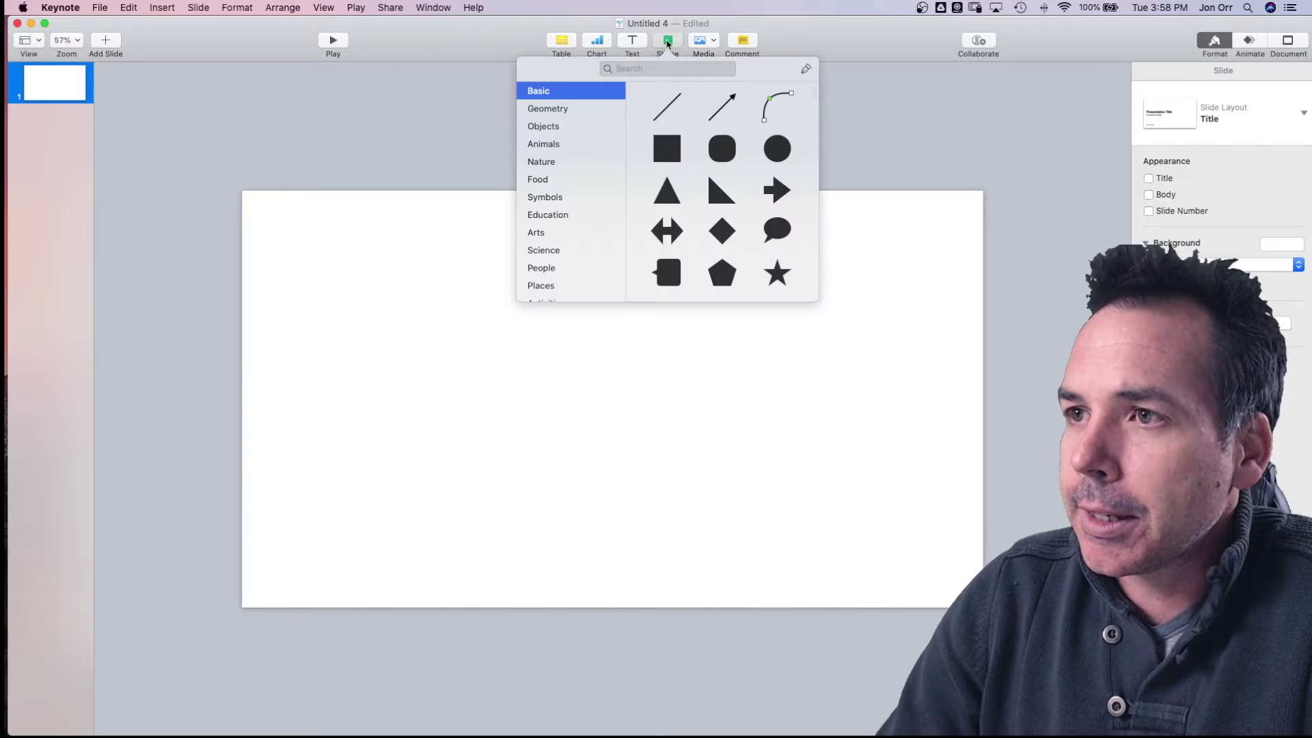
Step: Insert a basic black square in the new blank presentation, reshape it slightly taller than wide, and place it near the slide's upper-left corner
left_click(668, 146)
left_click_drag(615, 393, 395, 386)
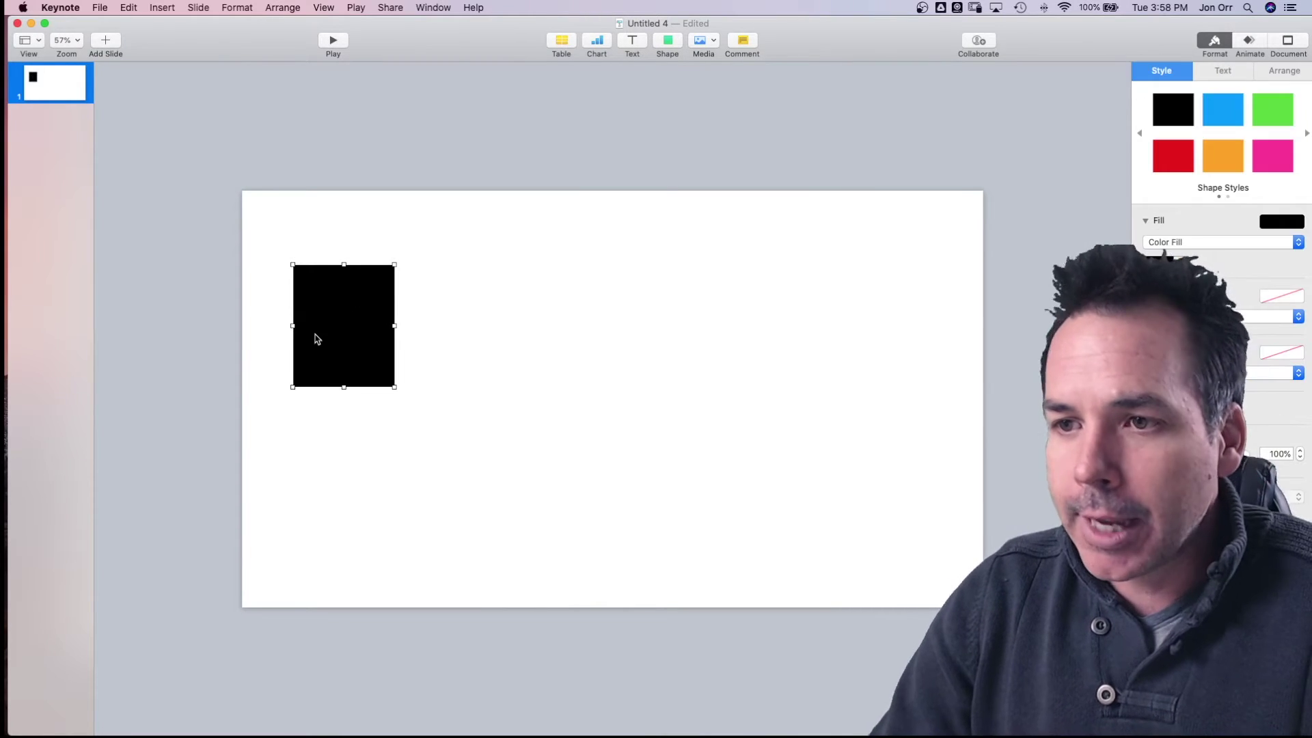
left_click_drag(367, 334, 343, 293)
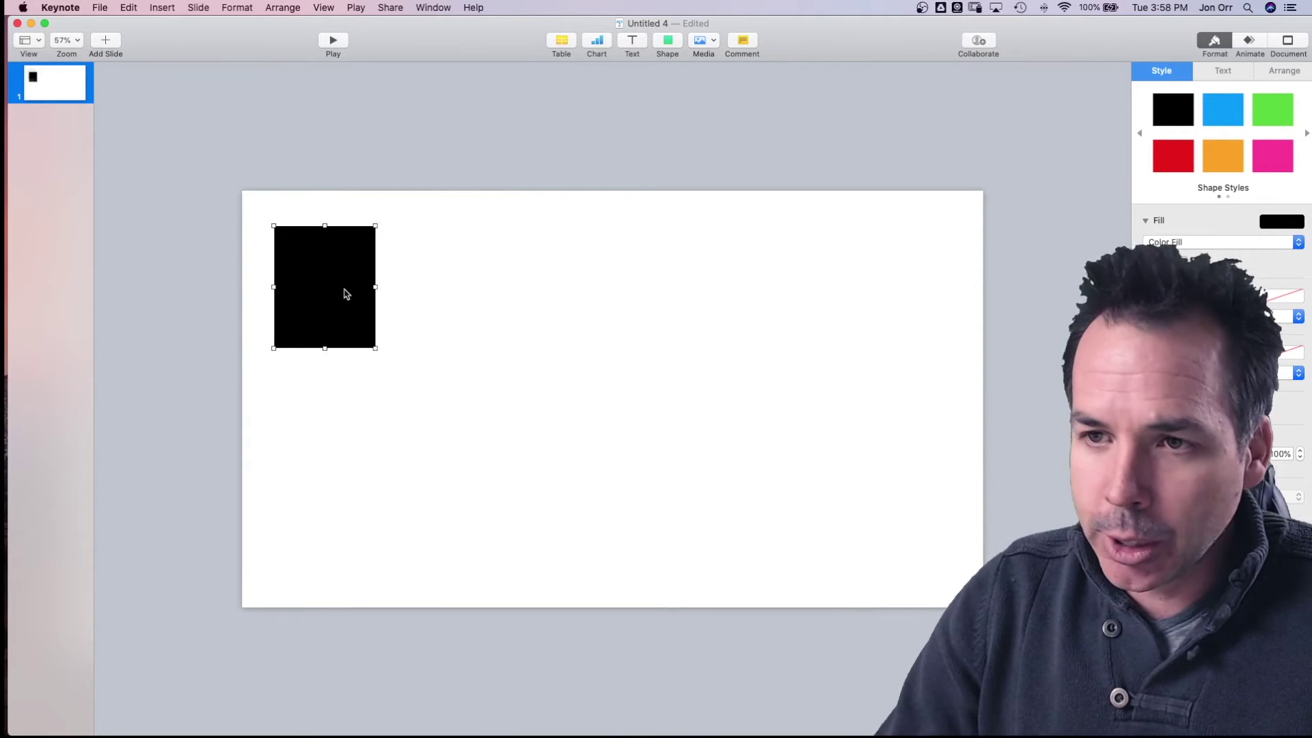
Step: Duplicate the slide holding the black rectangle and widen the slide navigator for larger thumbnails
left_click(61, 81)
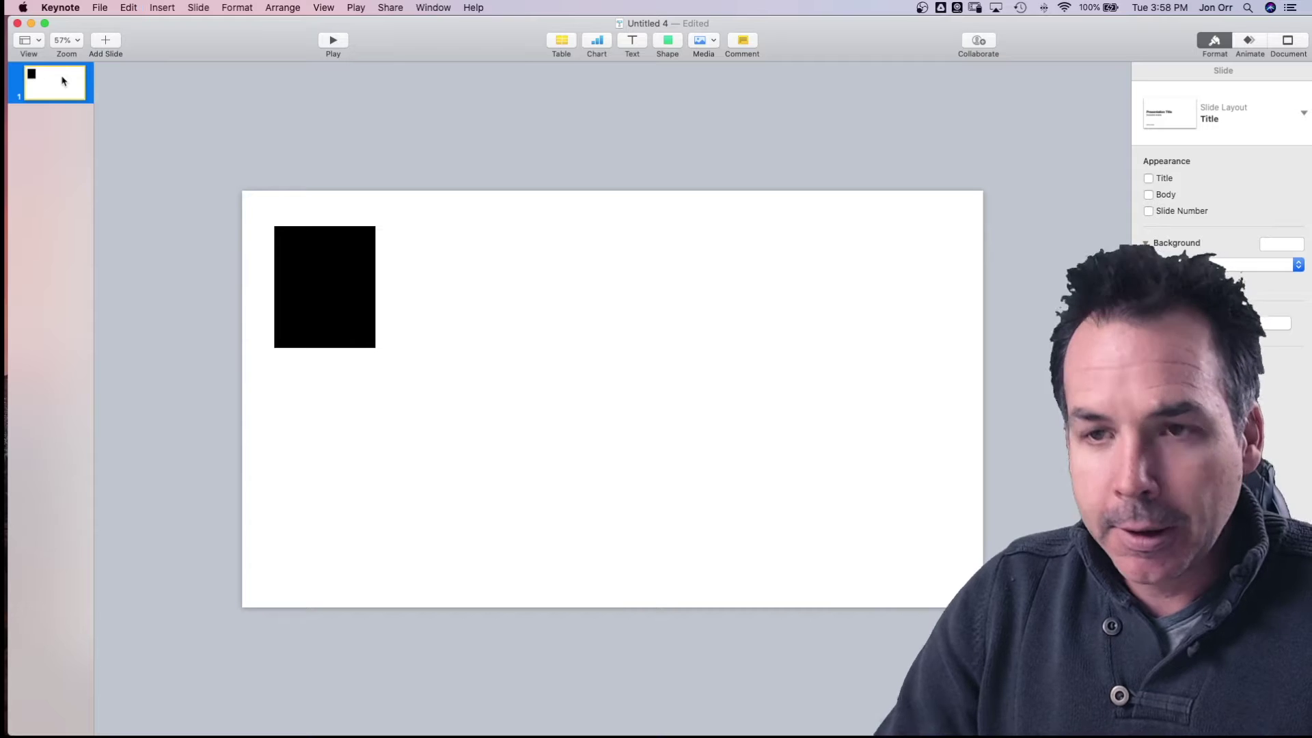
key("super+d")
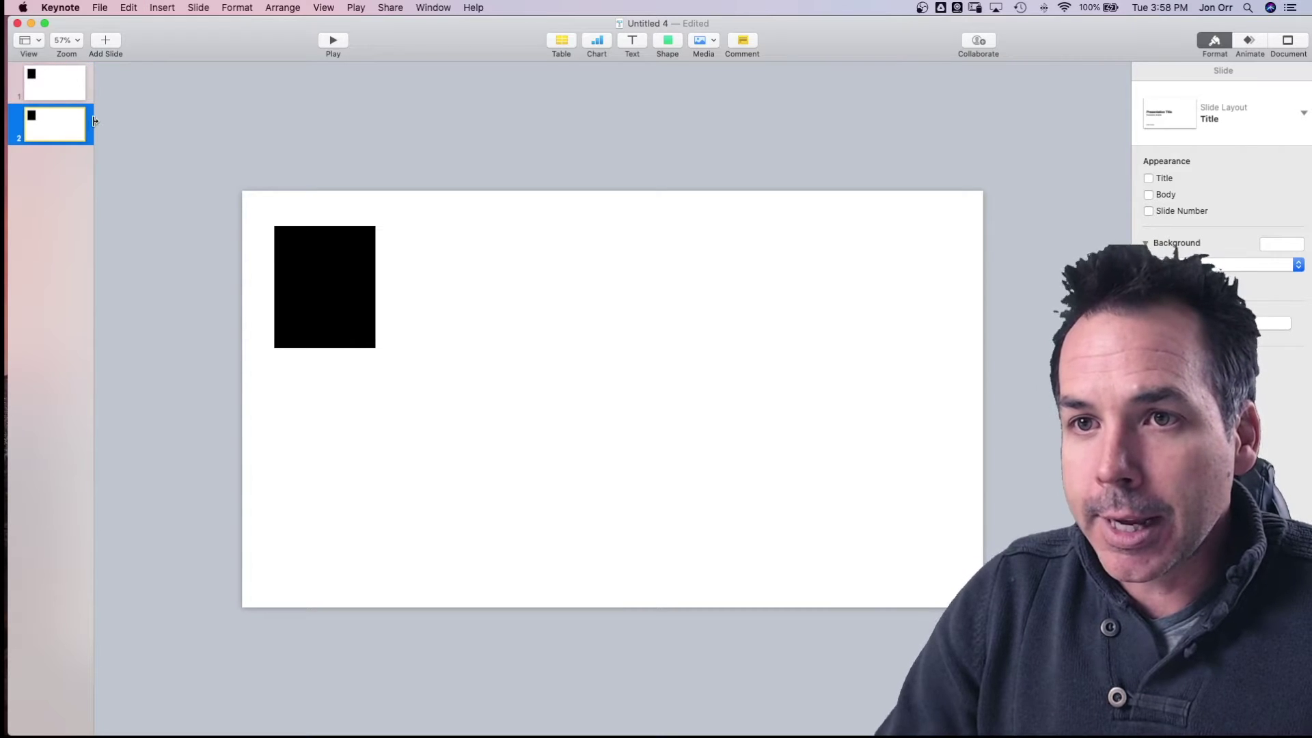
left_click_drag(94, 121, 248, 144)
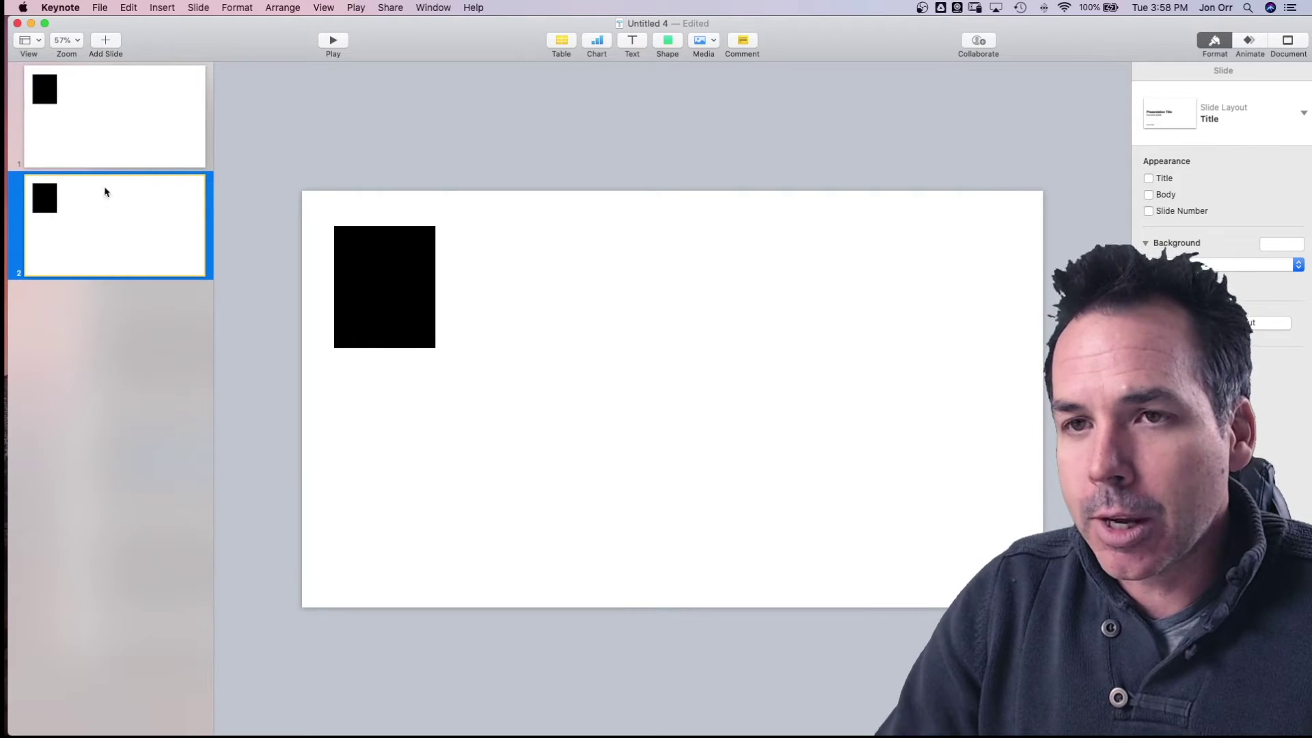
Step: Move the black rectangle on slide 2 to the slide's lower-right area, leaving slide 1 as it is
left_click(410, 269)
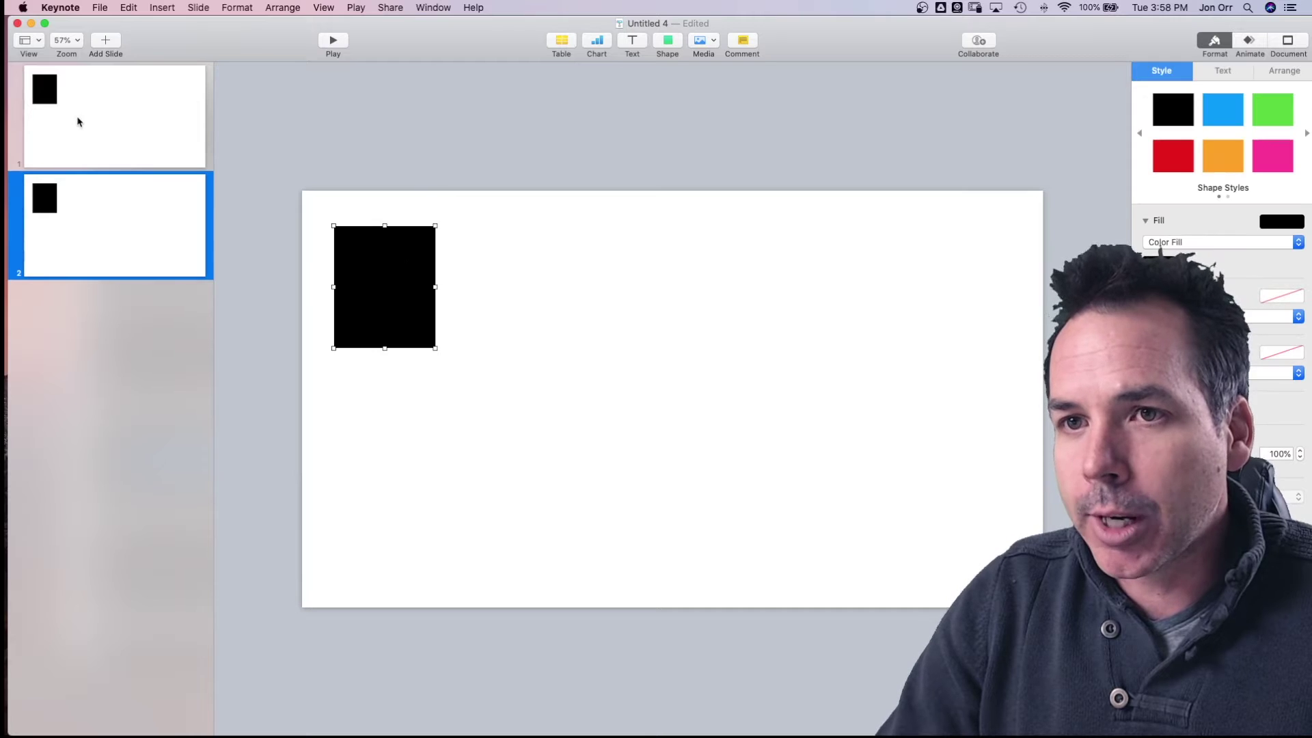
left_click(59, 102)
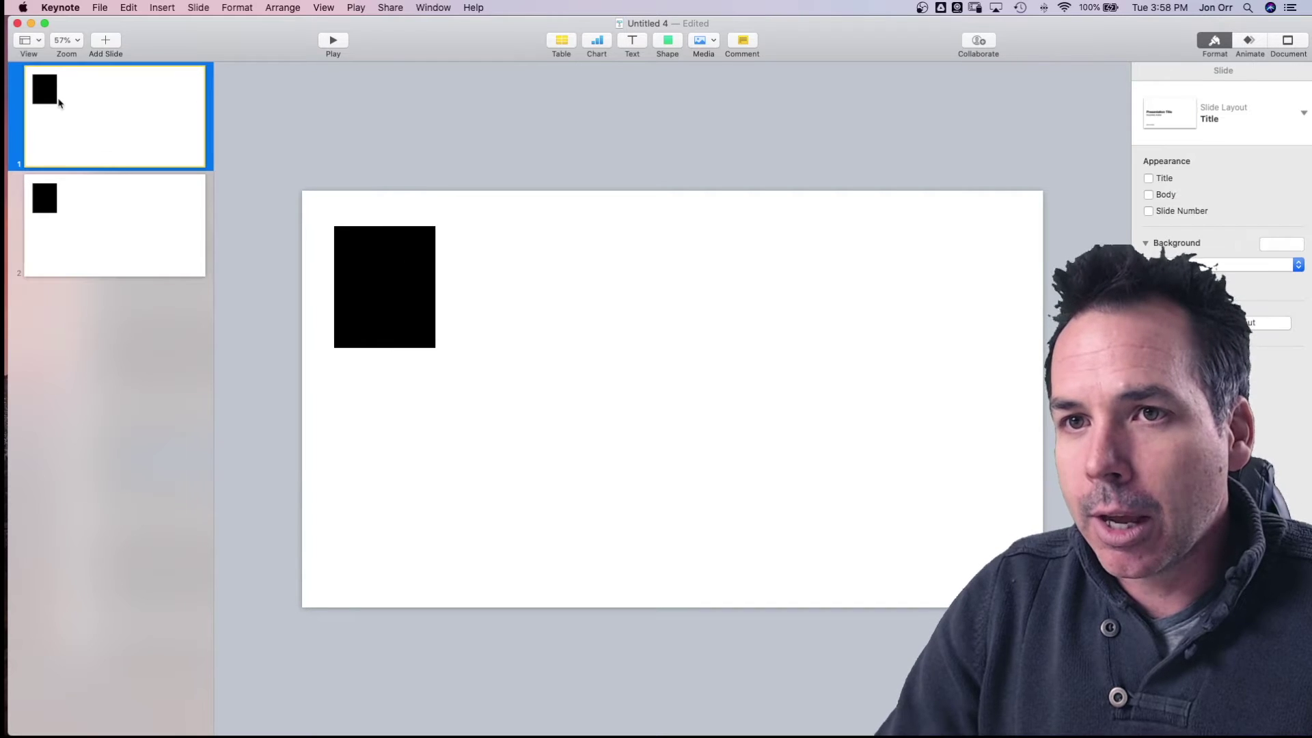
left_click(96, 223)
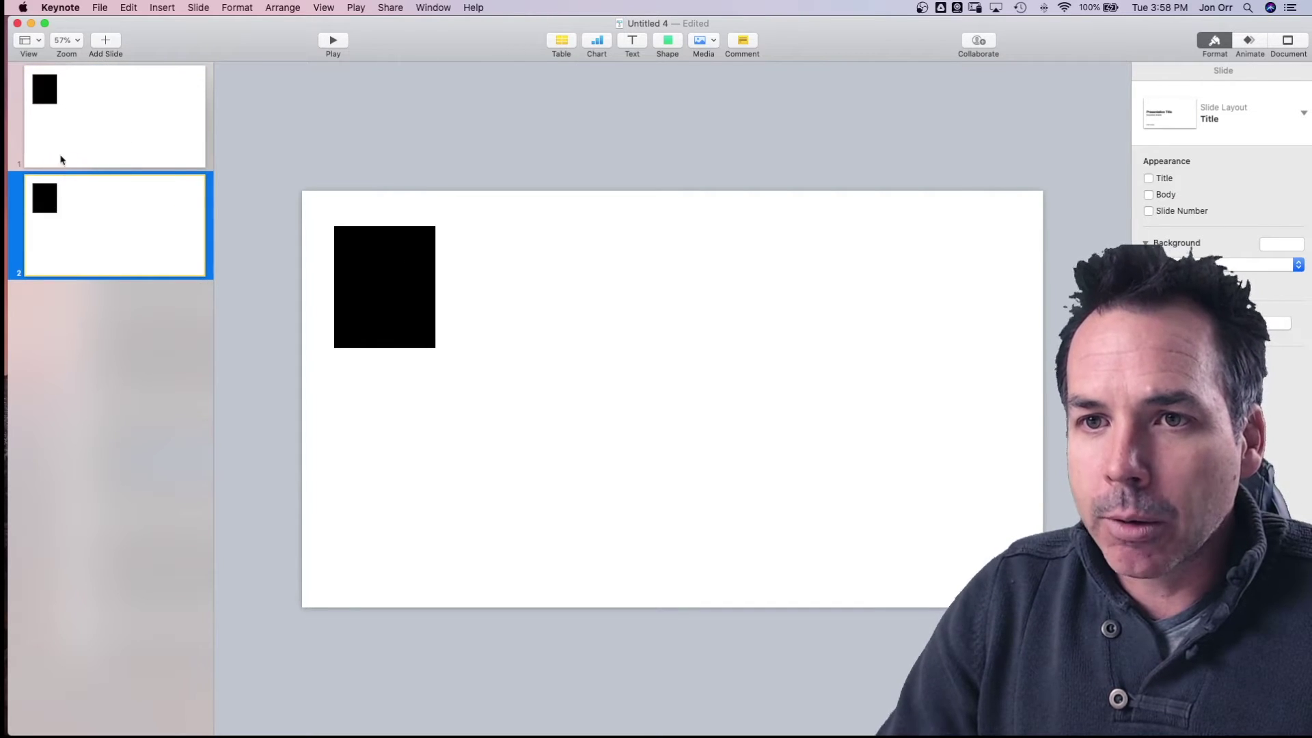
left_click_drag(416, 259, 940, 441)
left_click(650, 135)
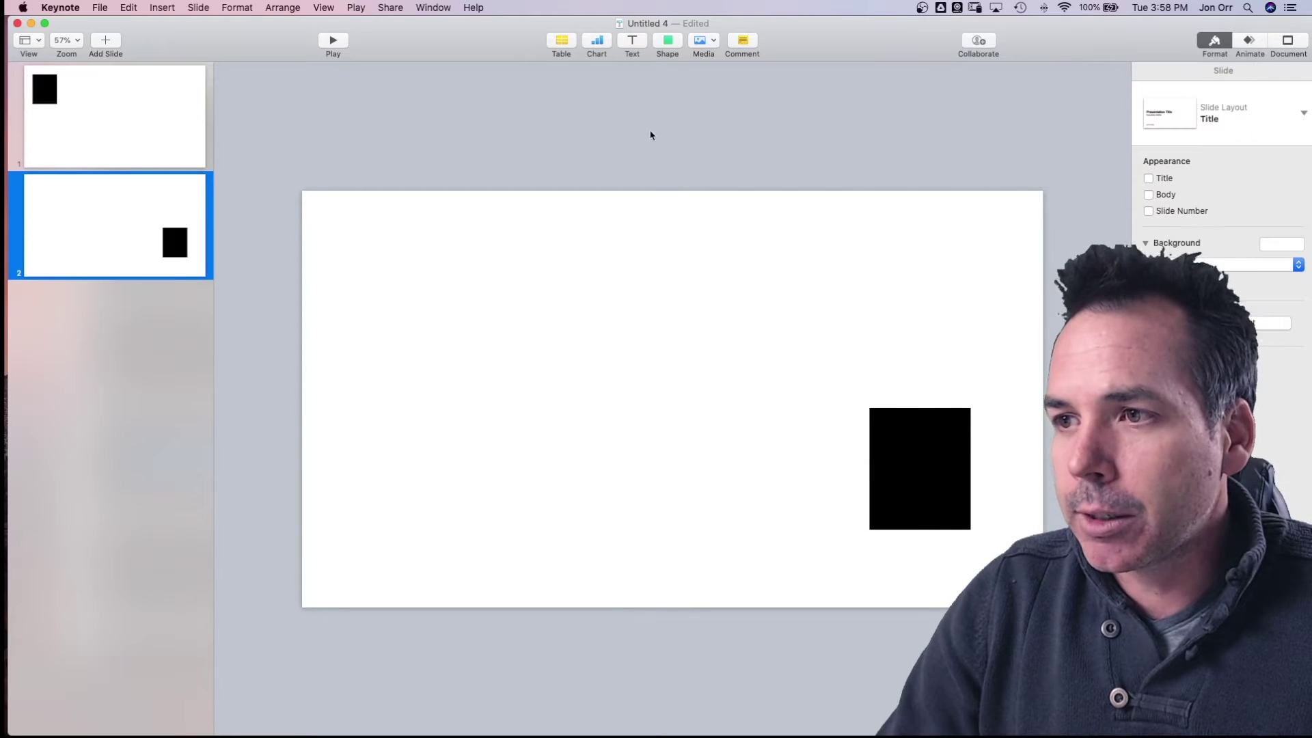
Step: Compare the black rectangle's position on slides 1 and 2, finishing with slide 1 selected
left_click(79, 115)
left_click(93, 193)
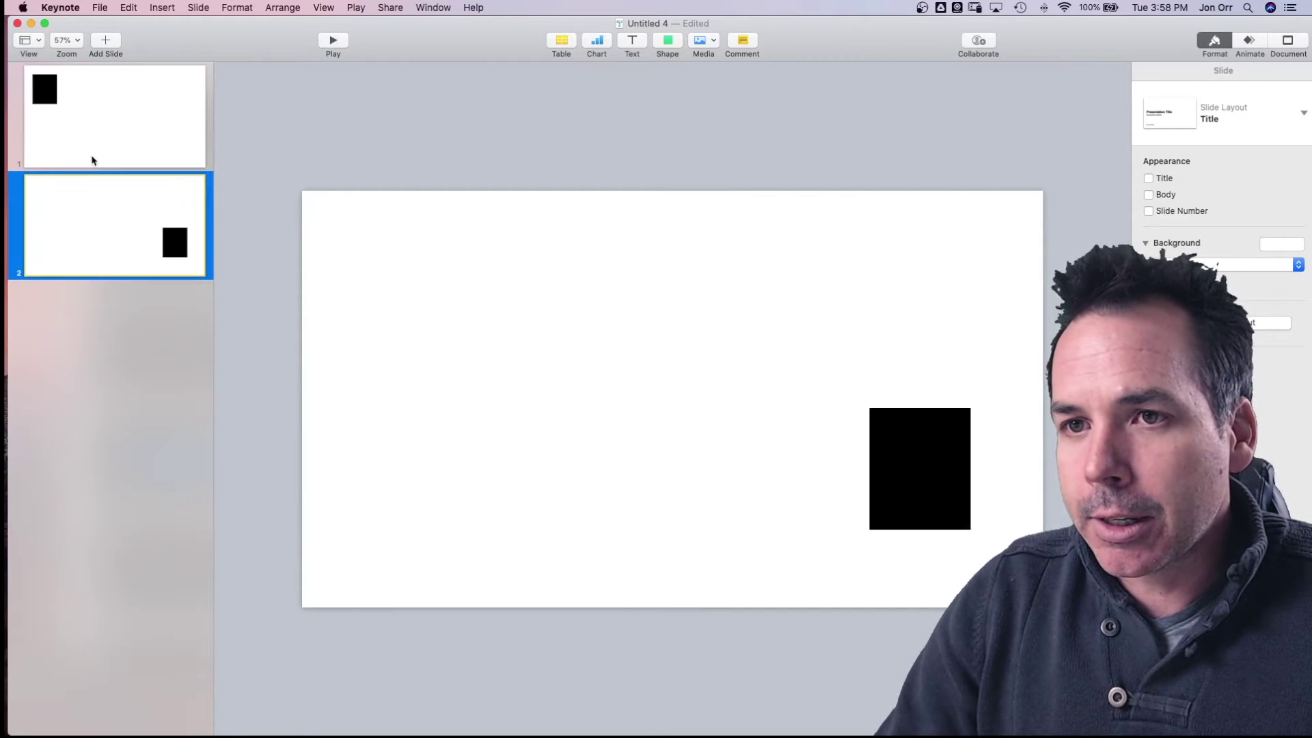
left_click(94, 127)
left_click(89, 186)
left_click(95, 131)
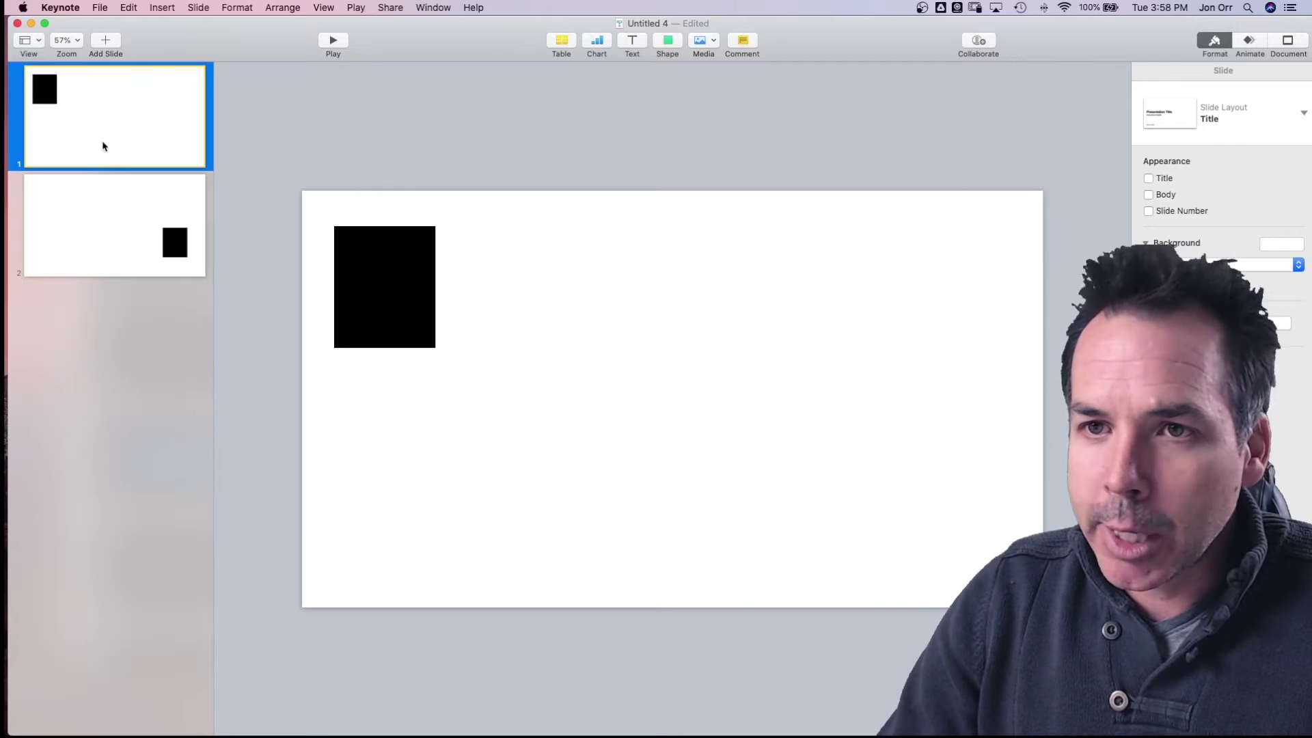
left_click(116, 197, "shift")
left_click(182, 104)
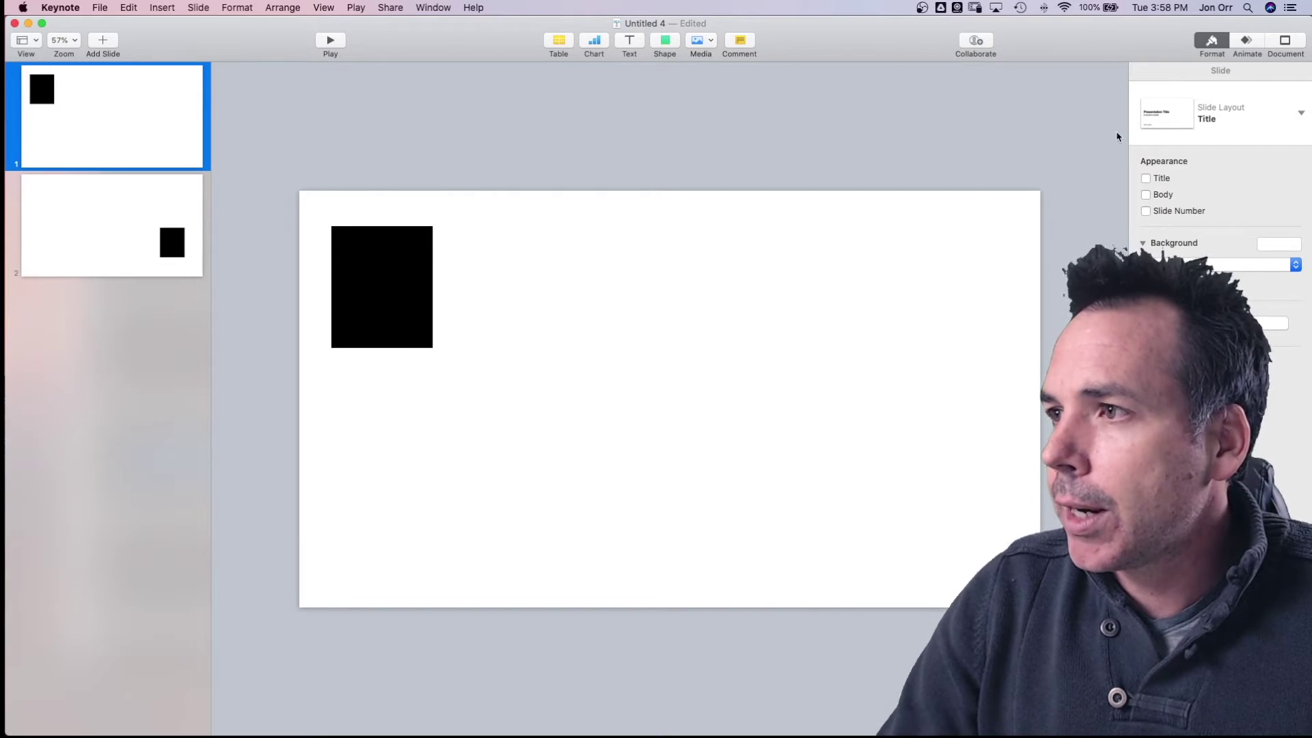
Step: Add a Magic Move transition to slide 1 and set its duration to 0.7 s
left_click(1247, 42)
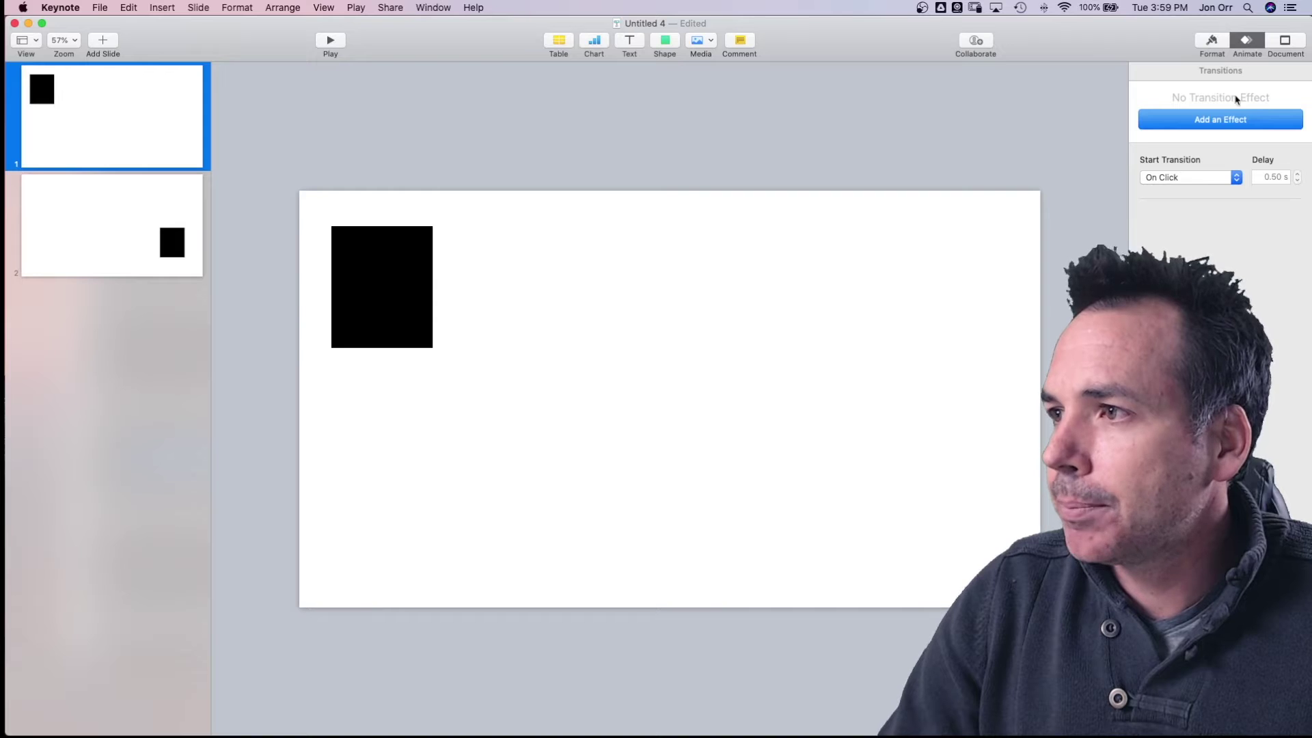
left_click(1213, 120)
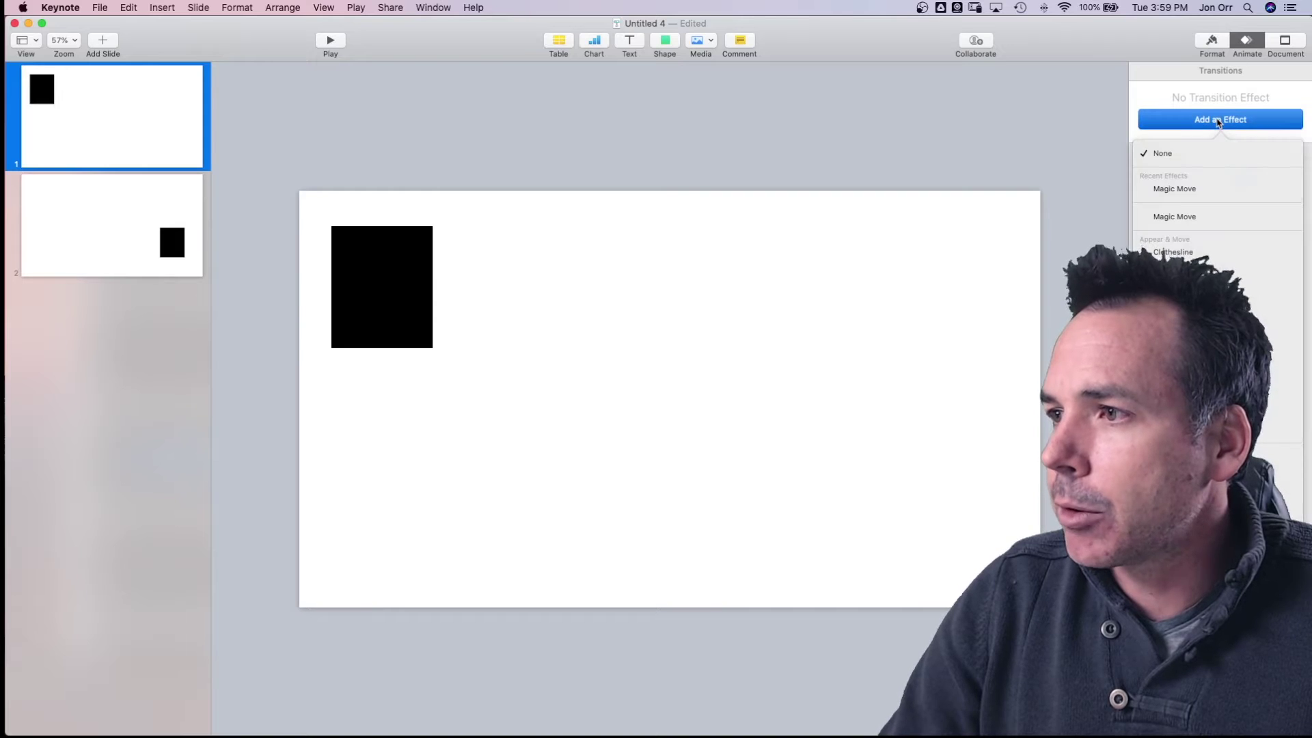
left_click(1180, 192)
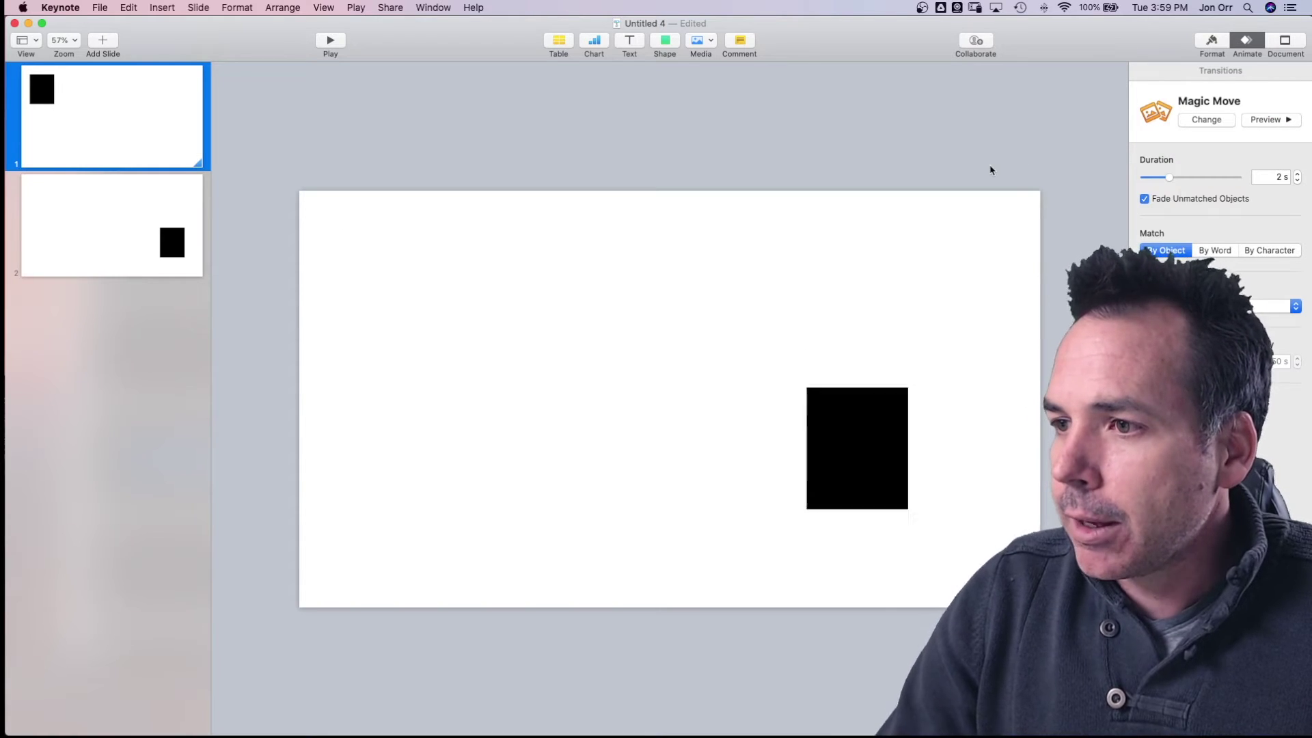
left_click(1274, 178)
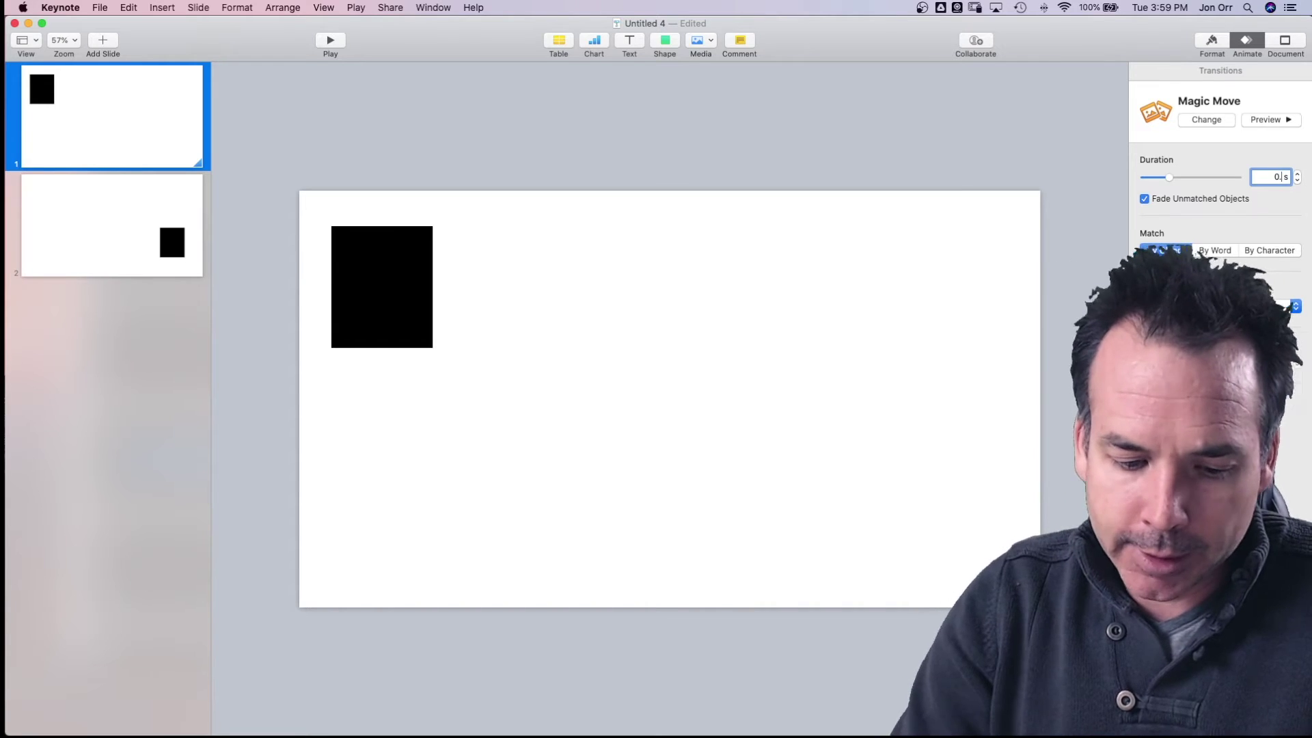
key("Return")
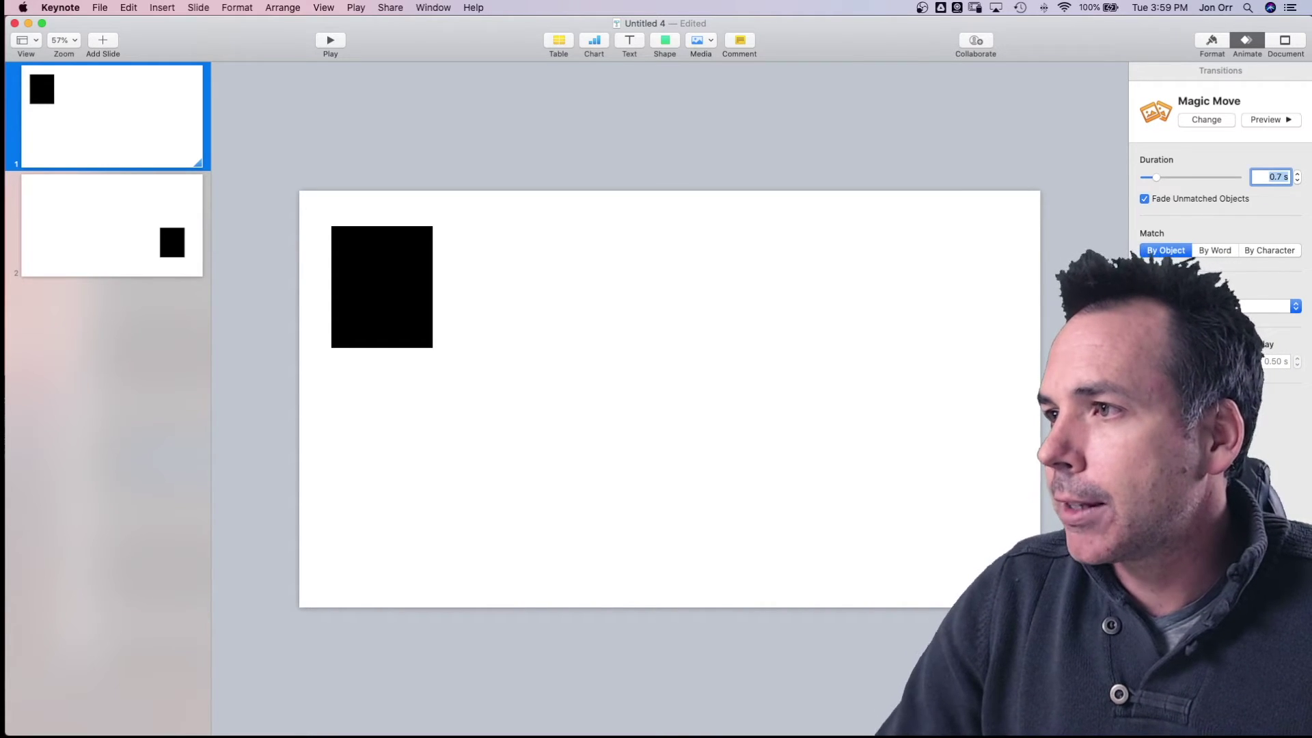
Step: Preview slide 1's Magic Move transition, play it full screen through to slide 2, and exit the slideshow
left_click(1267, 121)
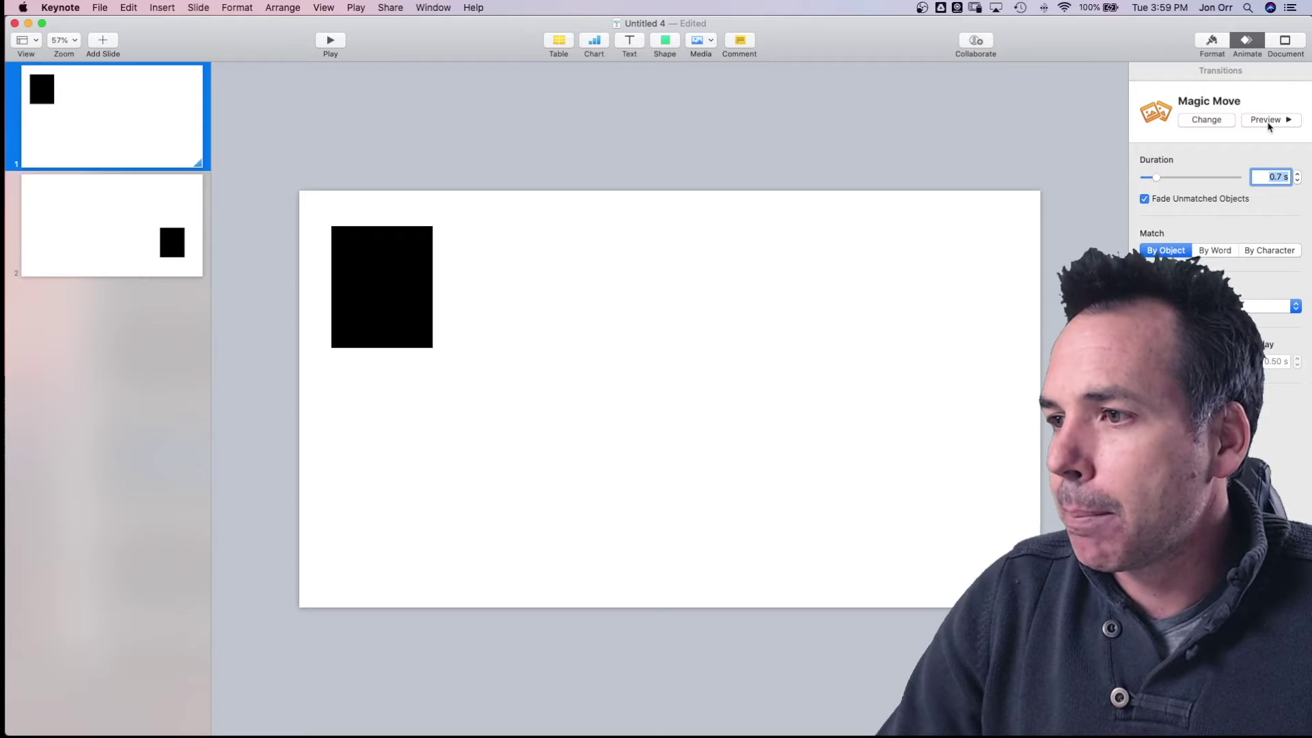
left_click(330, 41)
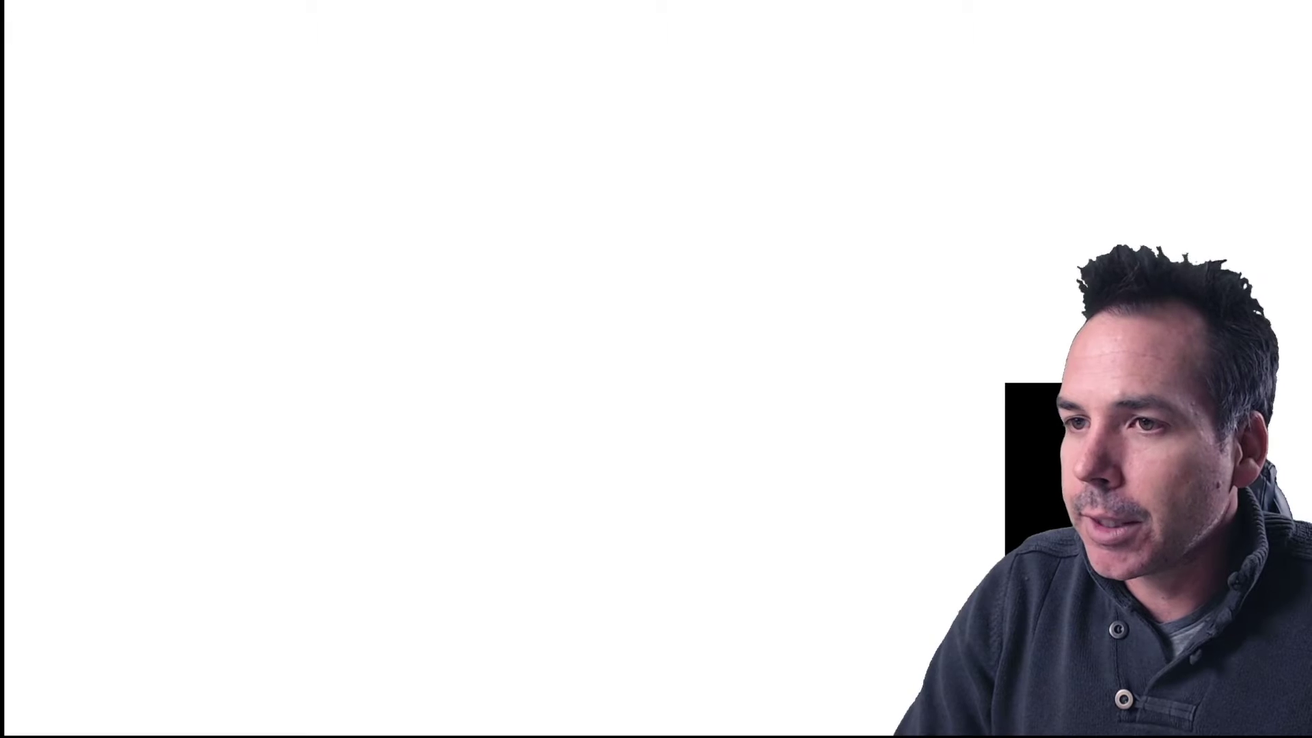
key("Escape")
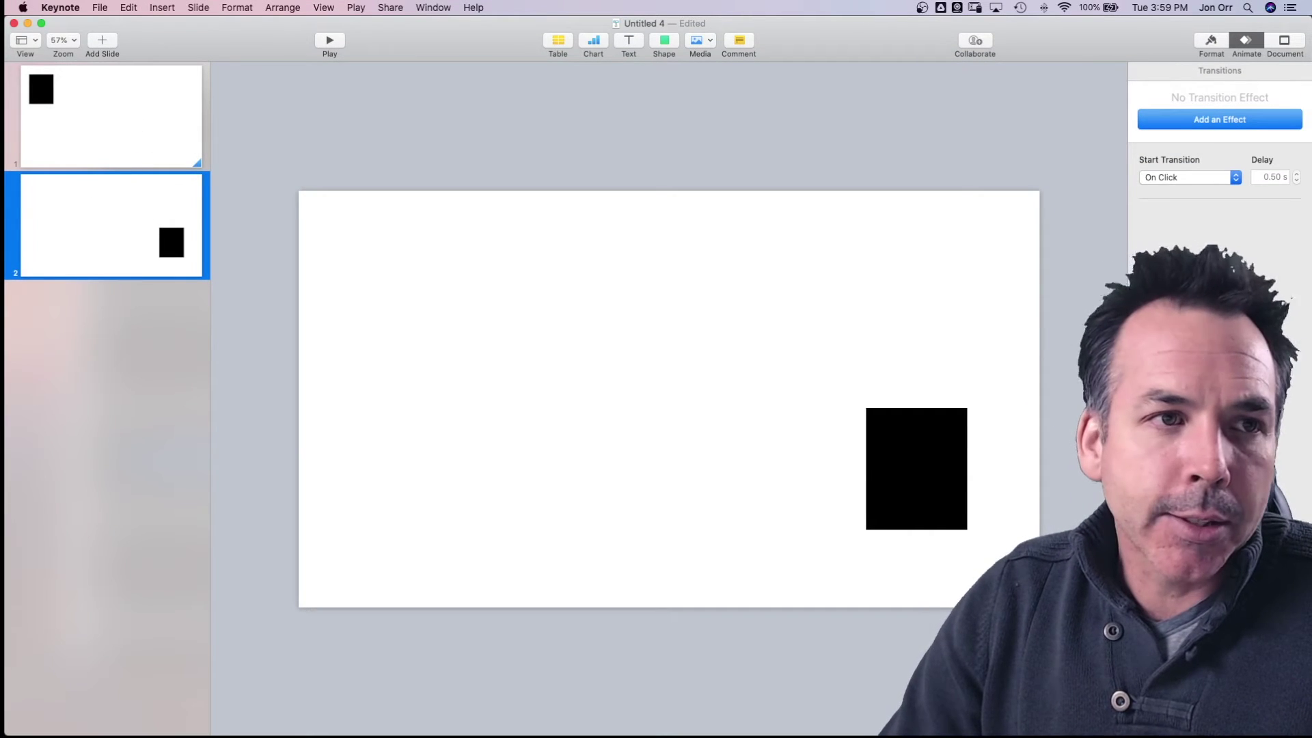
Step: Switch to the open Max Area - Jumble.key presentation window
key("ctrl+Up")
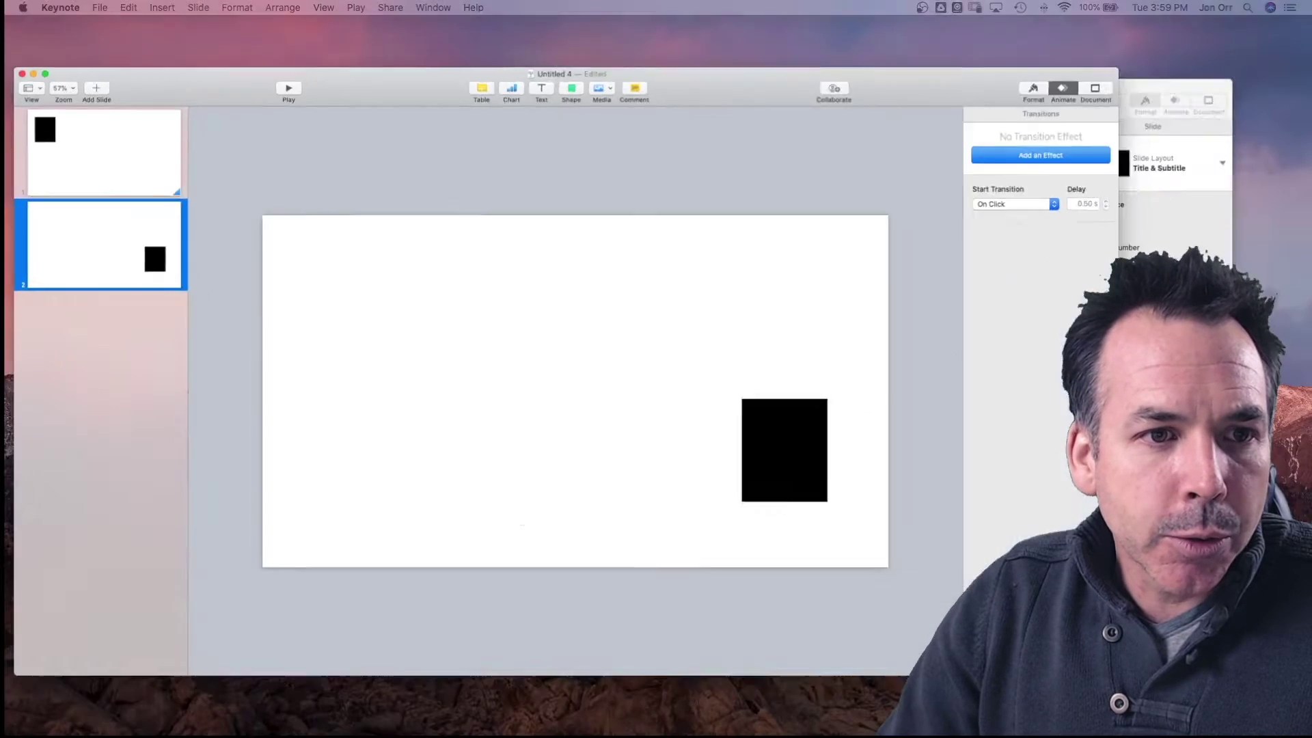
key("Escape")
key("ctrl+Down")
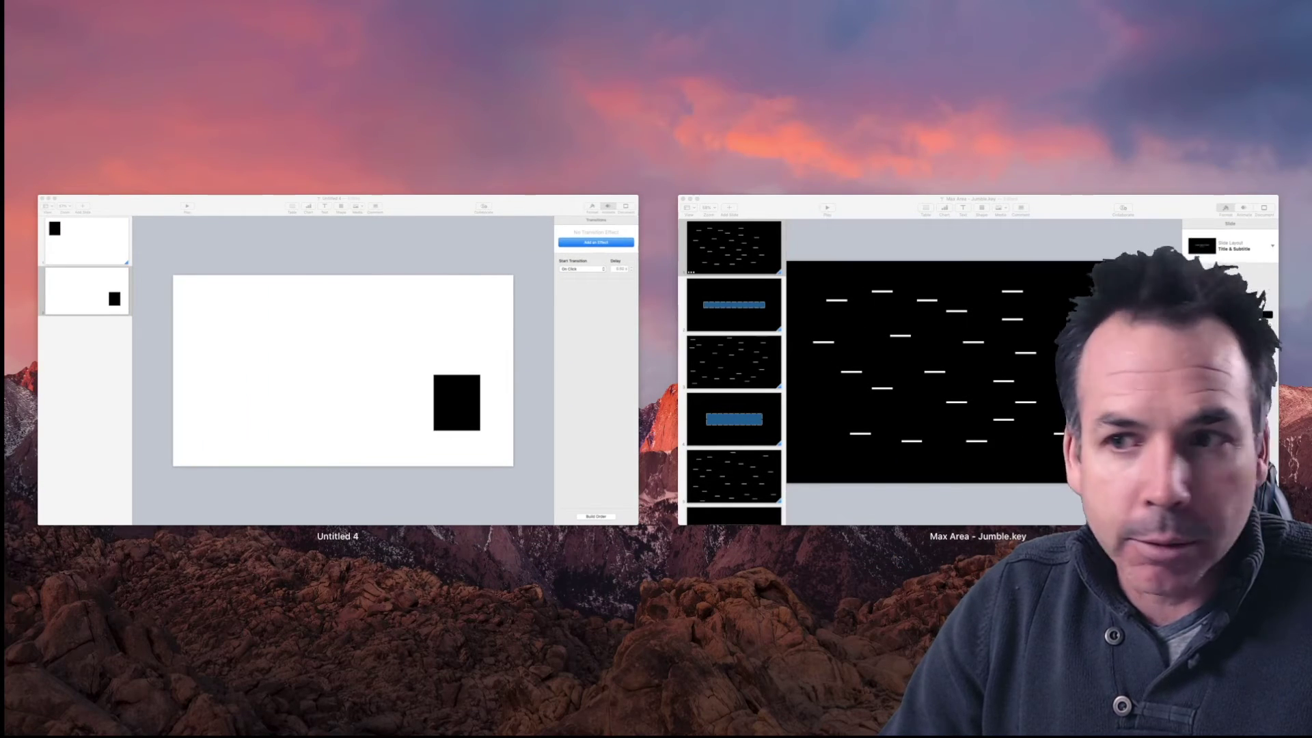
left_click(830, 418)
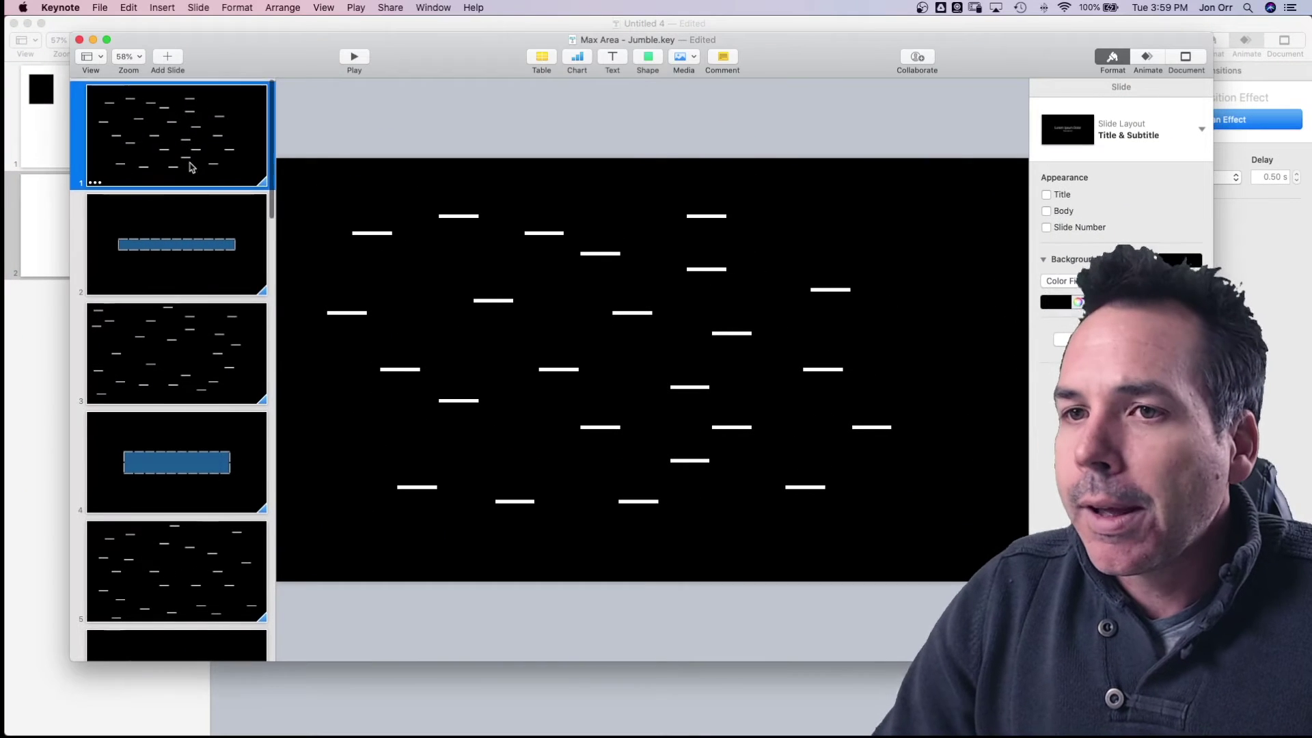
Step: Compare the scattered lines on slide 1 with the assembled rectangle on slide 2, returning to slide 1
left_click(173, 239)
left_click(175, 149)
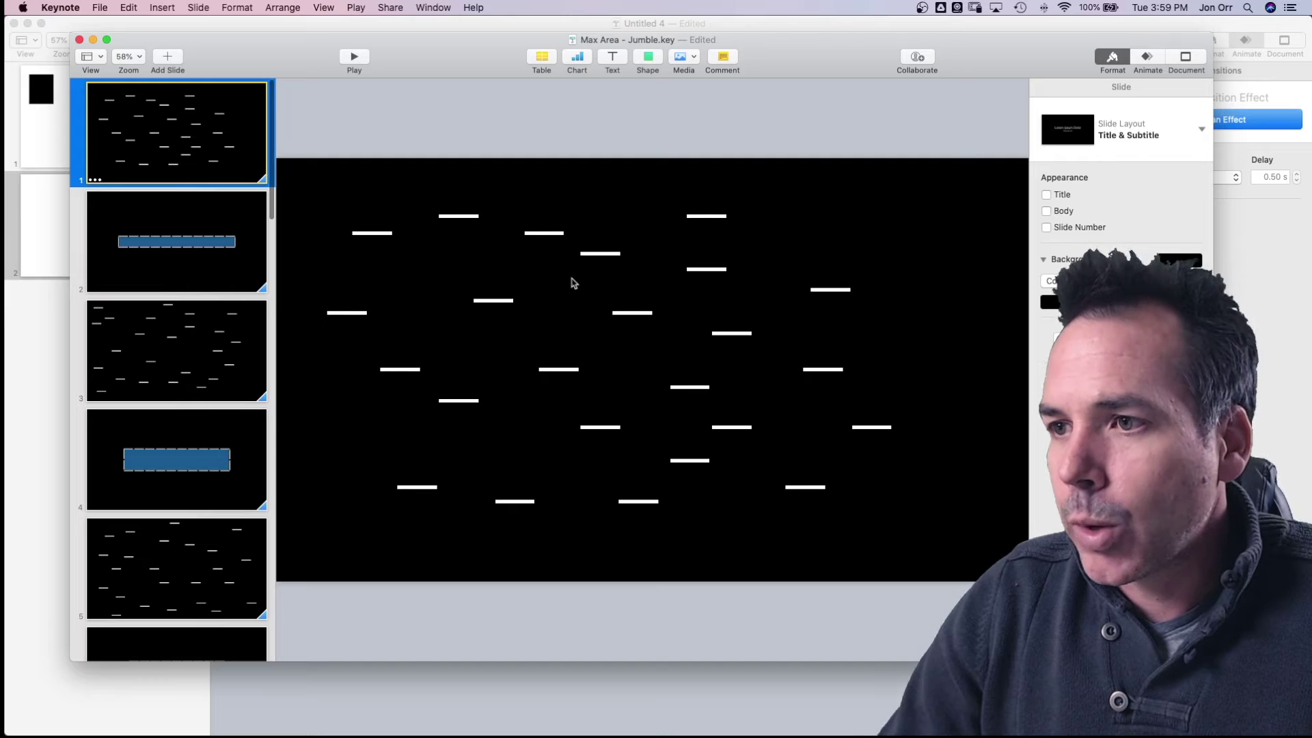
left_click(142, 263)
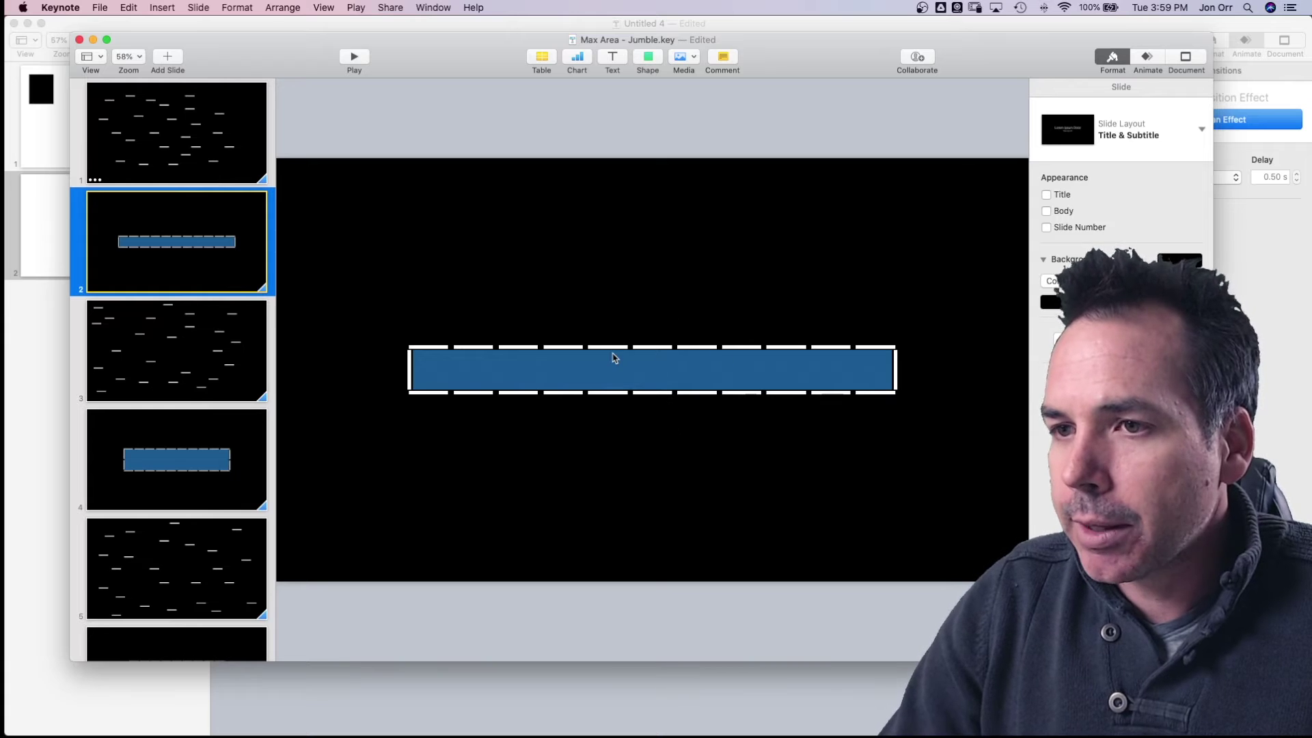
left_click(214, 143)
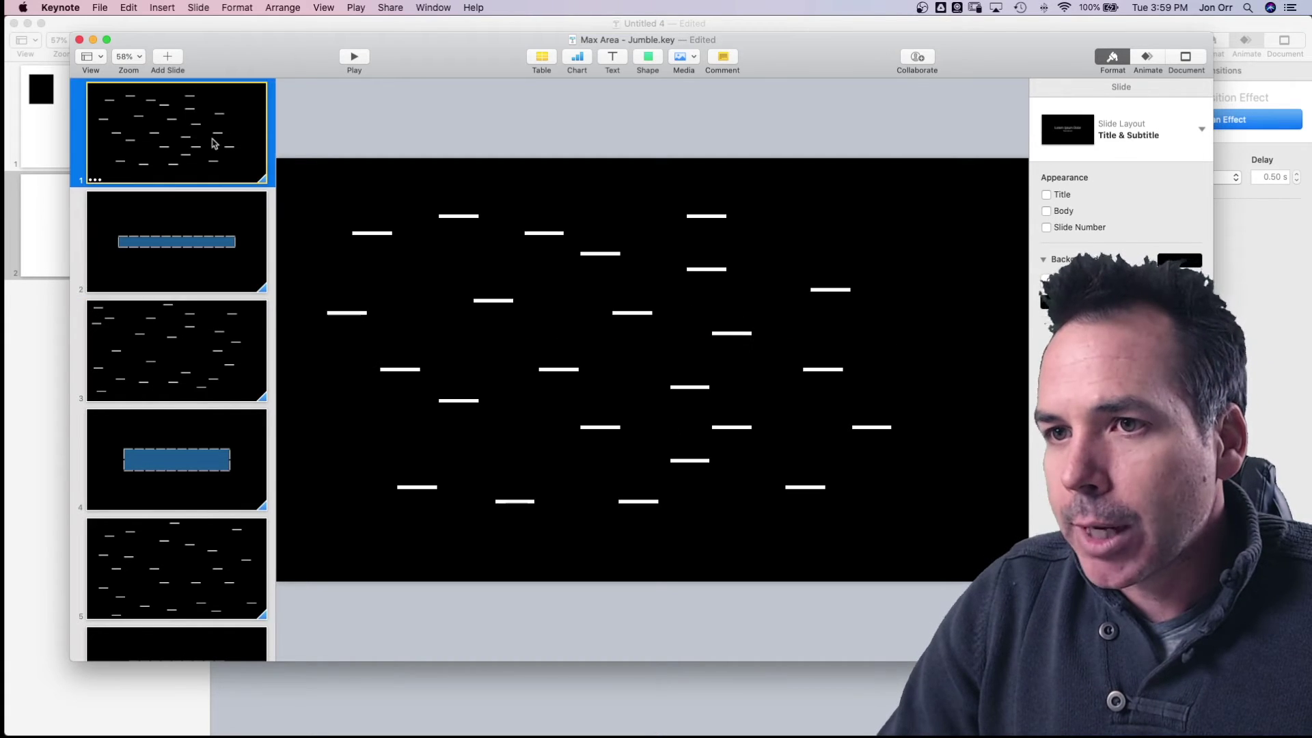
Step: View slide 1's transition settings, play the slideshow from it through to slide 2, and exit
left_click(1185, 64)
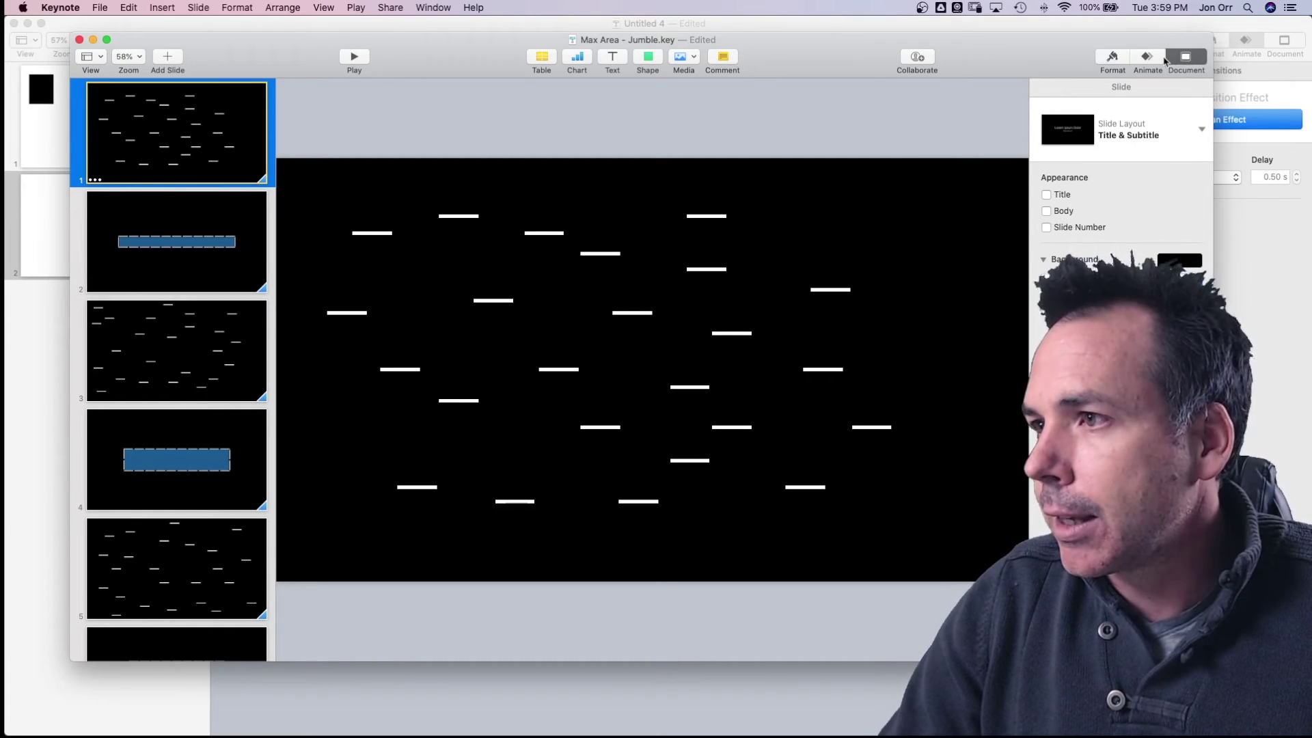
left_click(1158, 56)
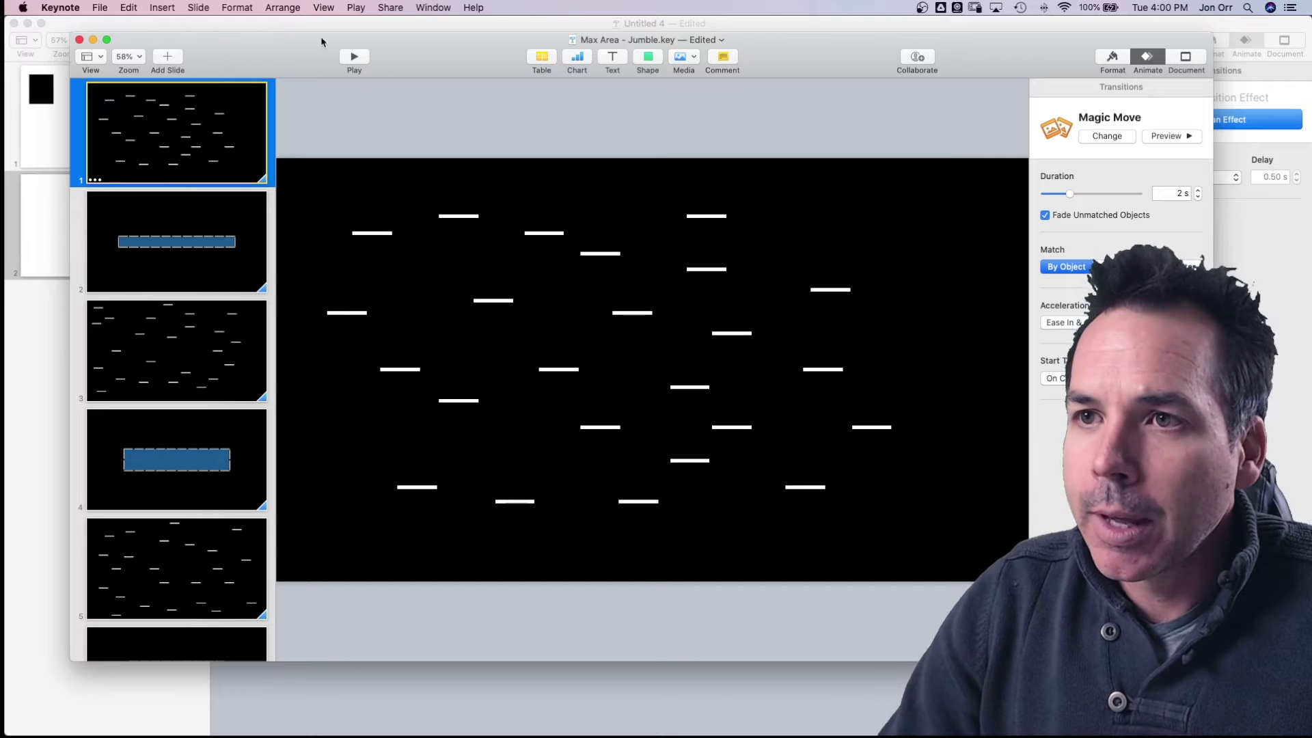
left_click(354, 58)
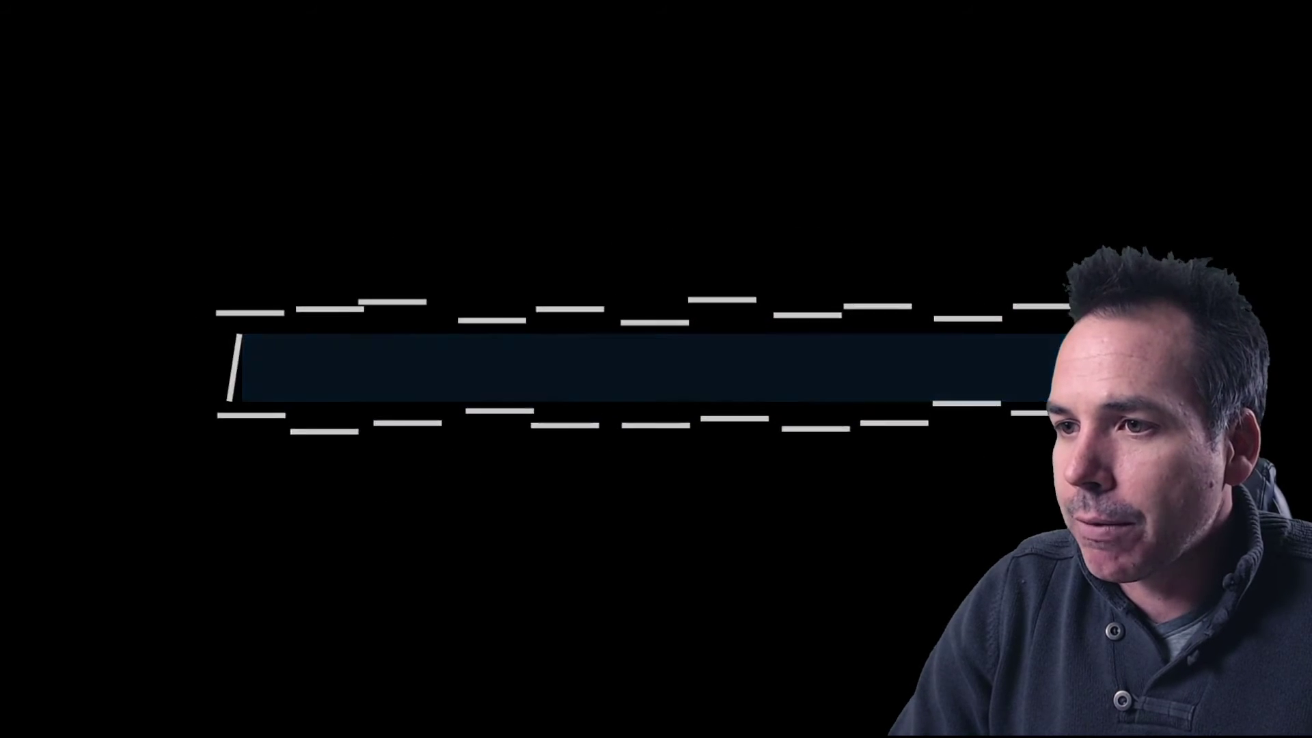
key("Escape")
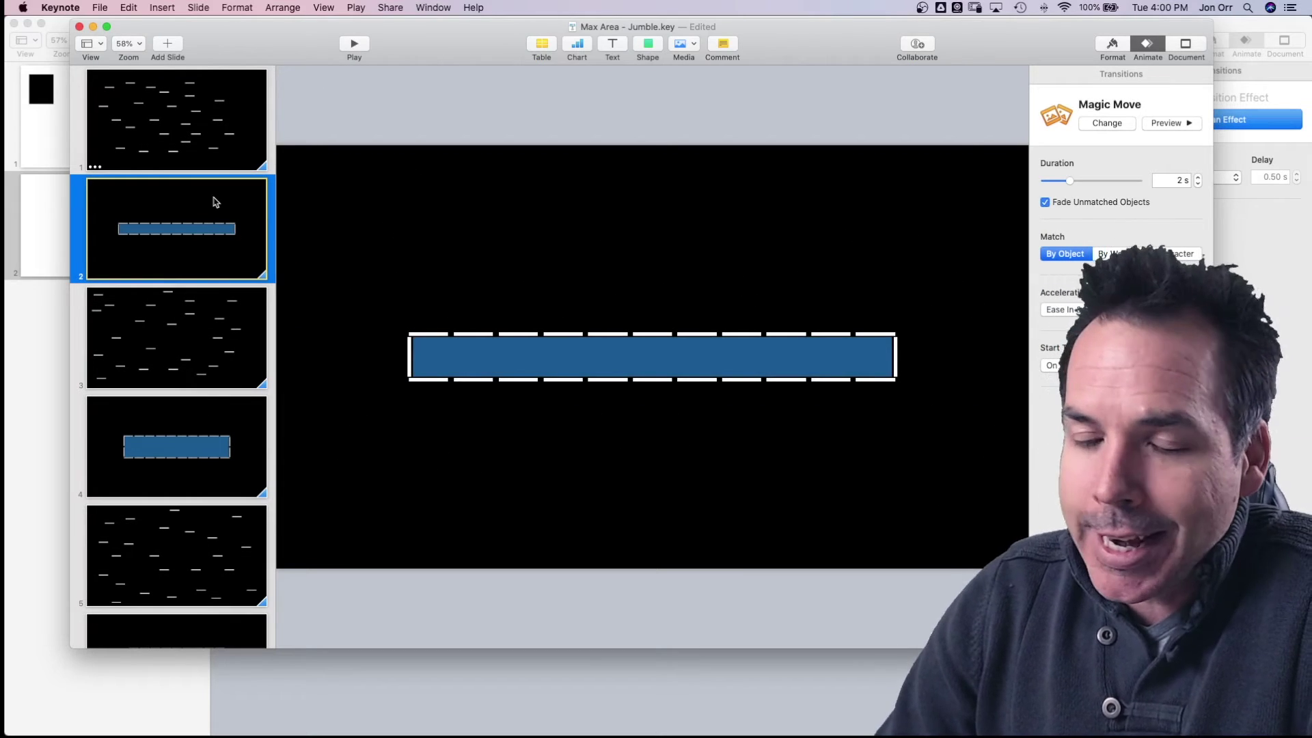
Step: Compare the scattered lines on slides 1 and 3, and look through the deck as far as slide 19
scroll(213, 287, "down", 2)
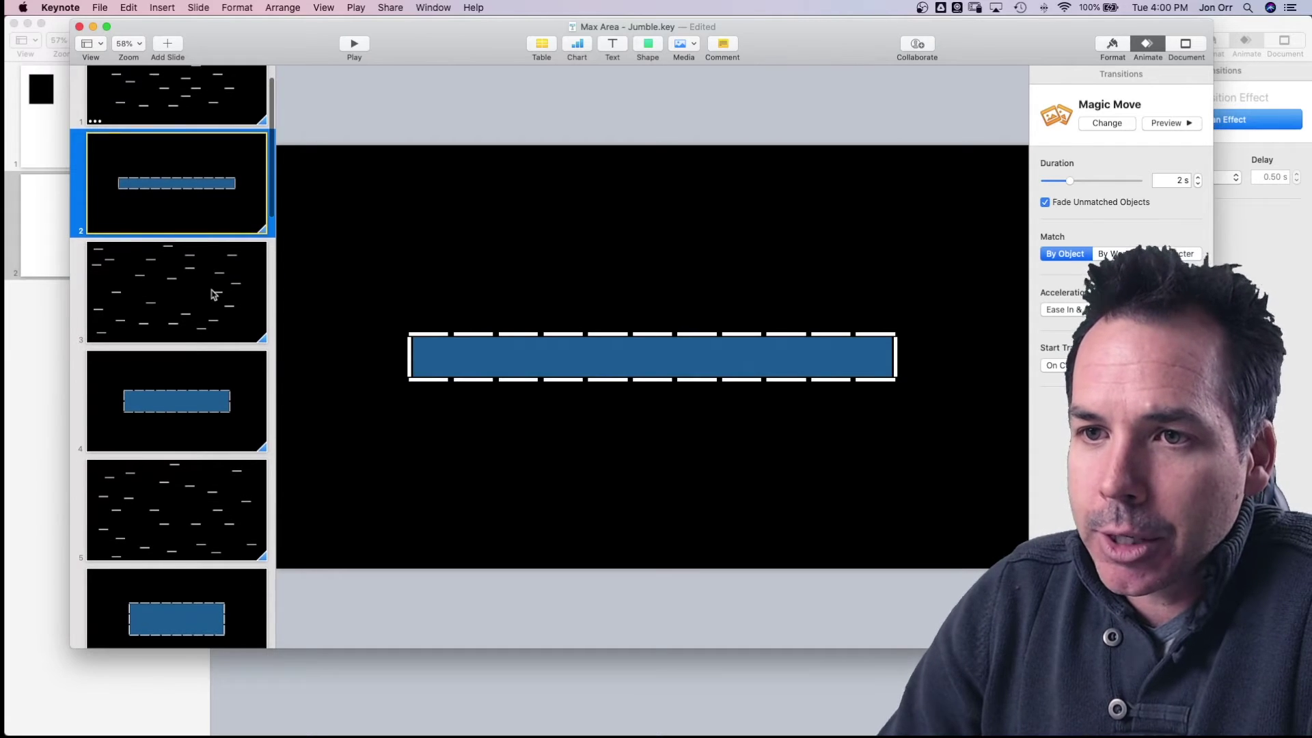
scroll(214, 294, "up", 2)
left_click(207, 133)
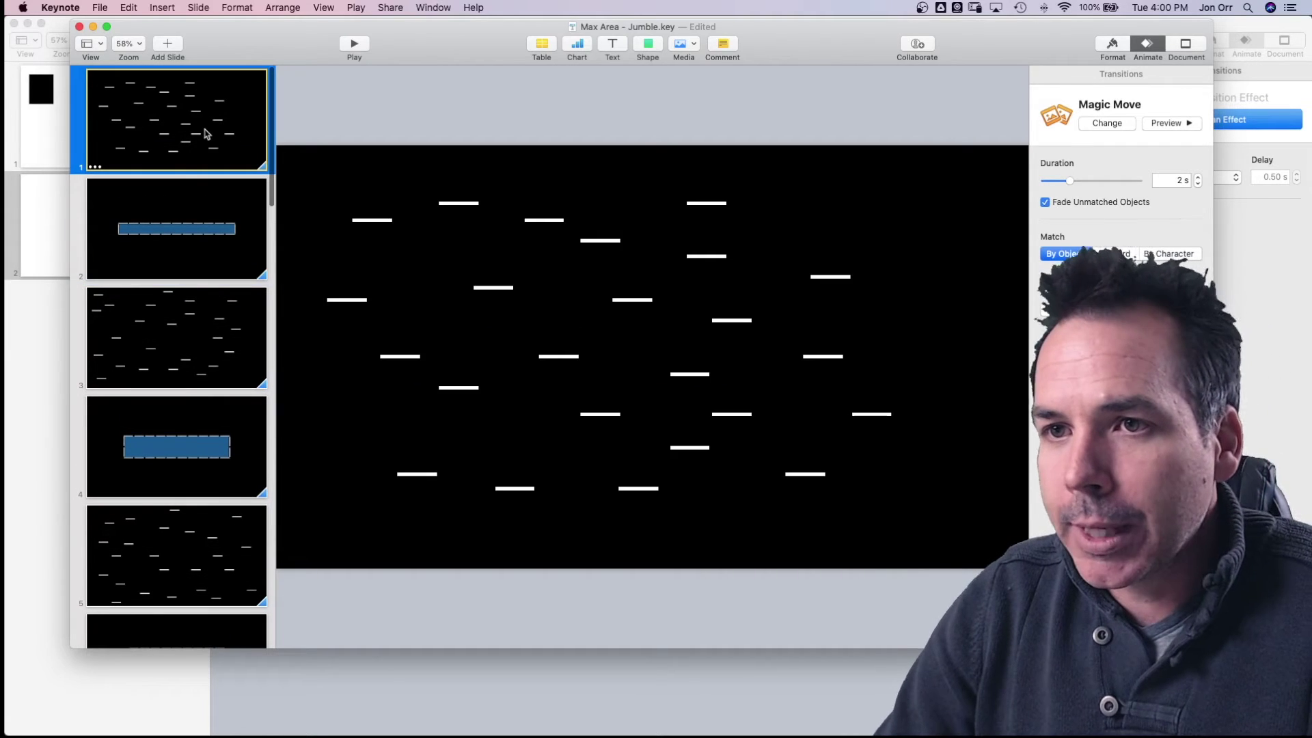
left_click(203, 334)
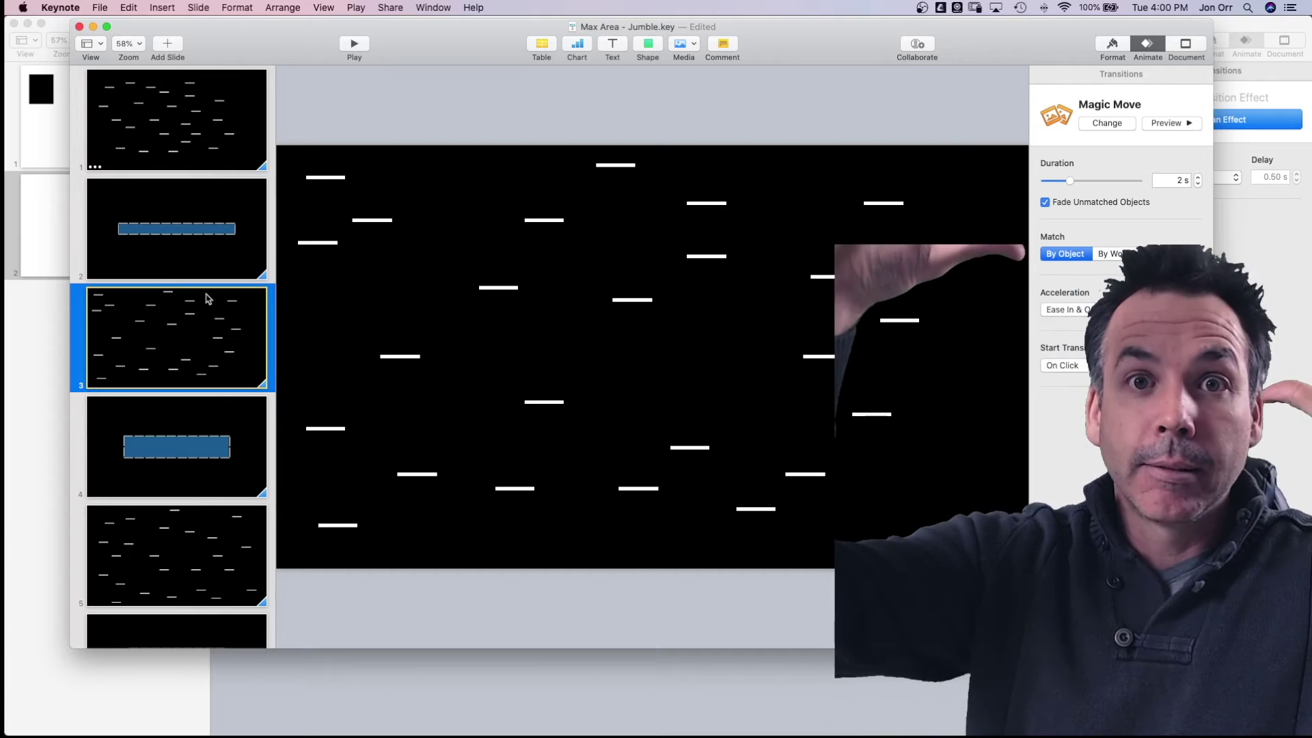
scroll(185, 391, "down", 20)
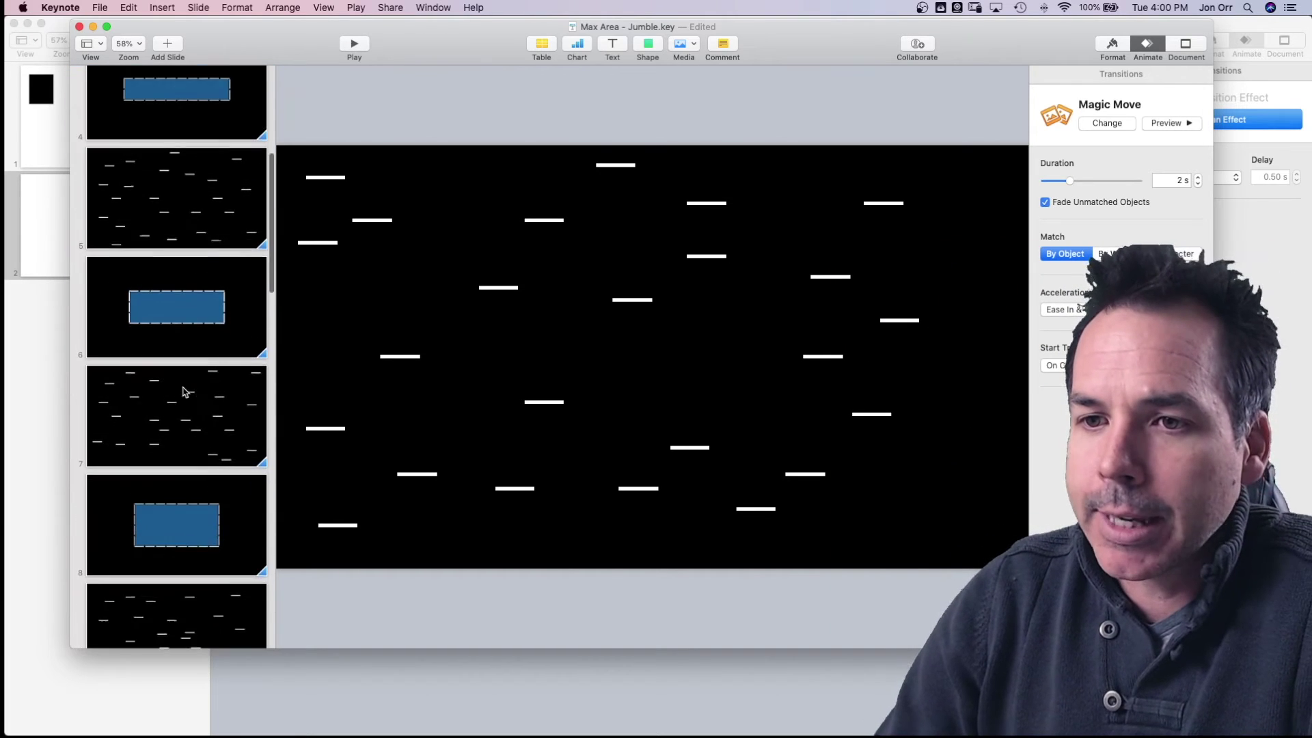
scroll(185, 392, "down", 7)
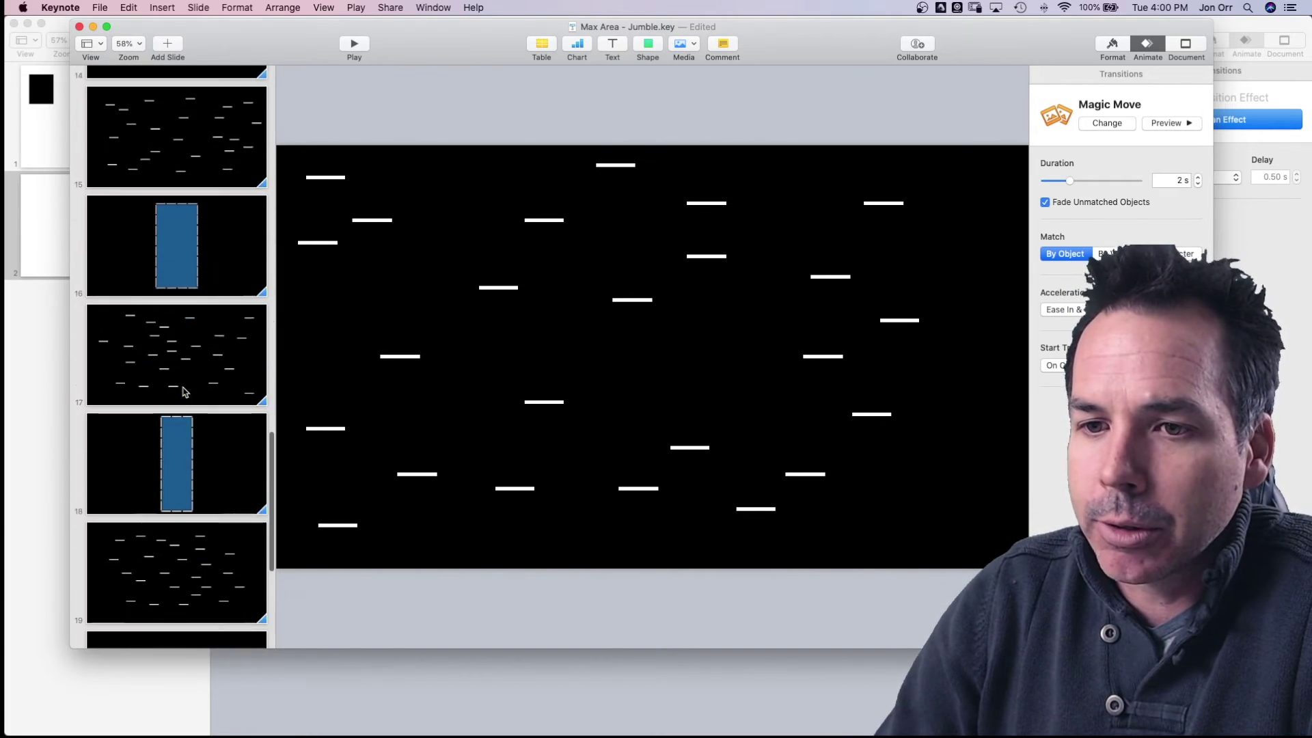
scroll(194, 315, "up", 2)
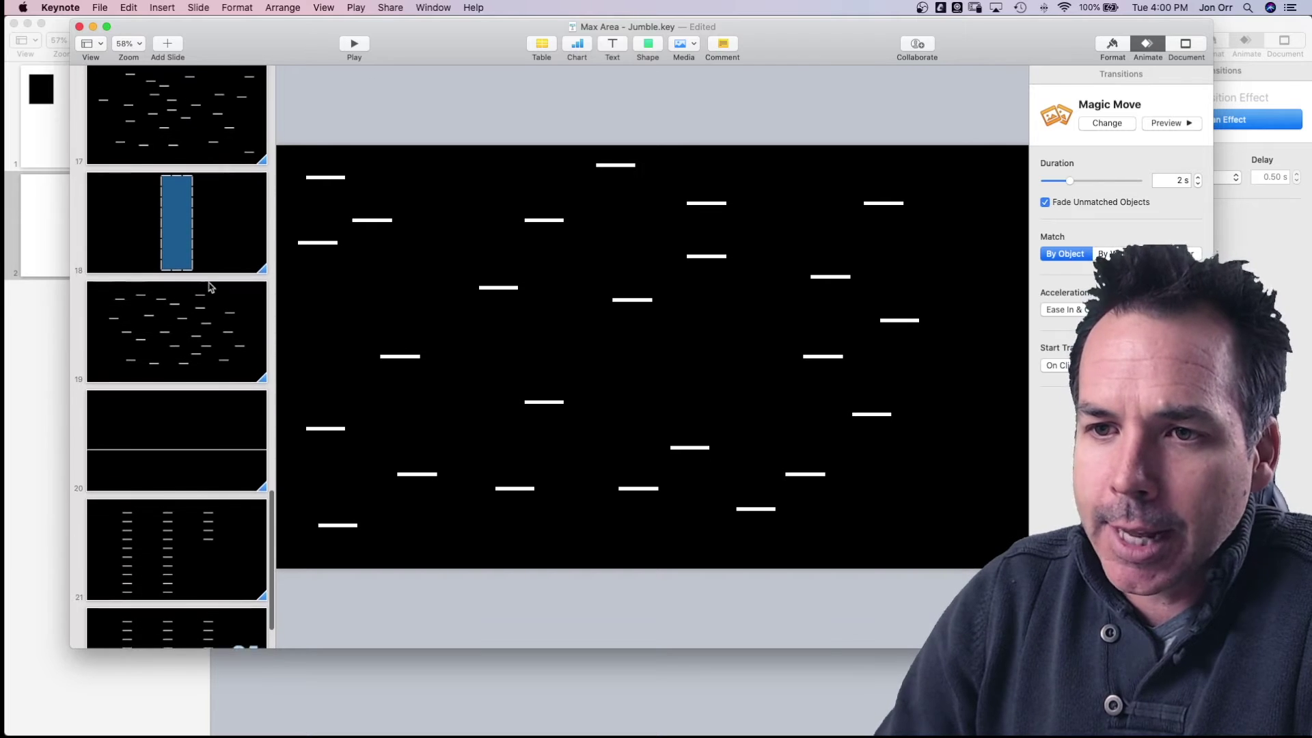
left_click(192, 318)
scroll(196, 301, "up", 12)
scroll(195, 301, "up", 5)
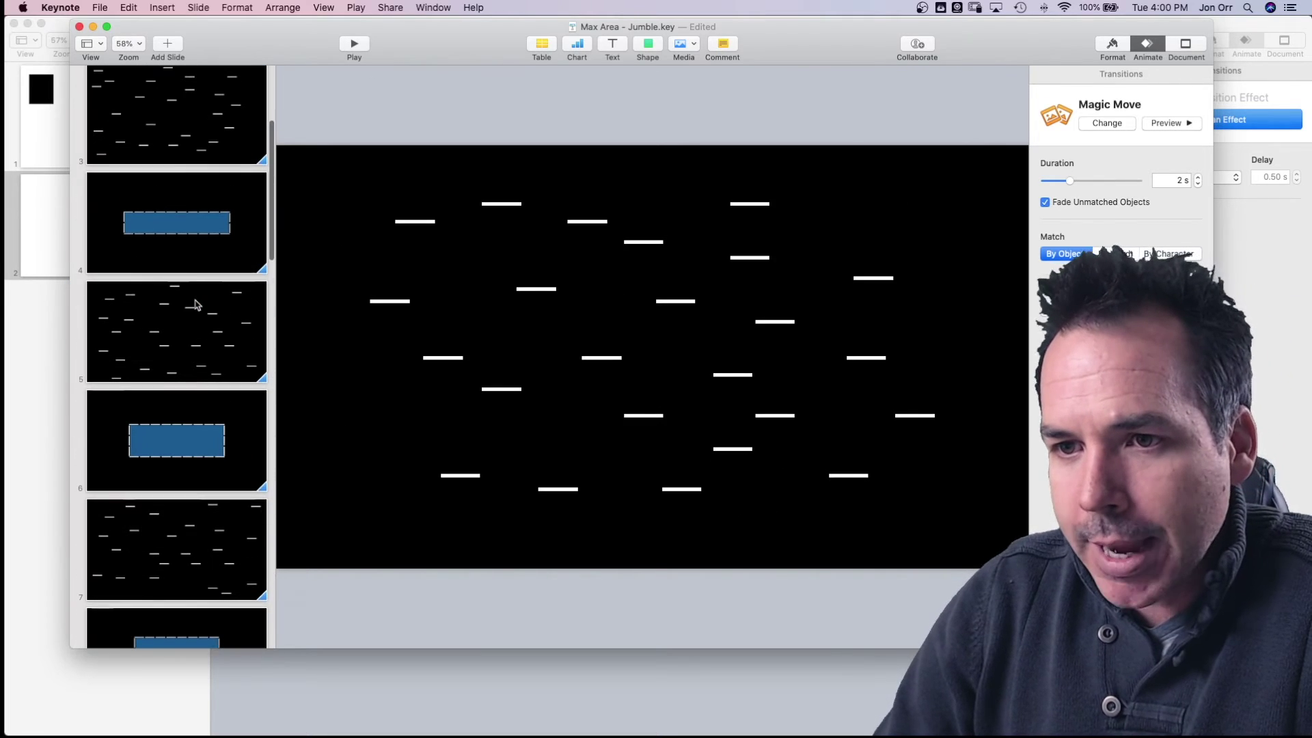
Step: Step through slides 4 to 9 to examine the alternating scattered-line and assembled-rectangle layouts
left_click(194, 258)
left_click(209, 463)
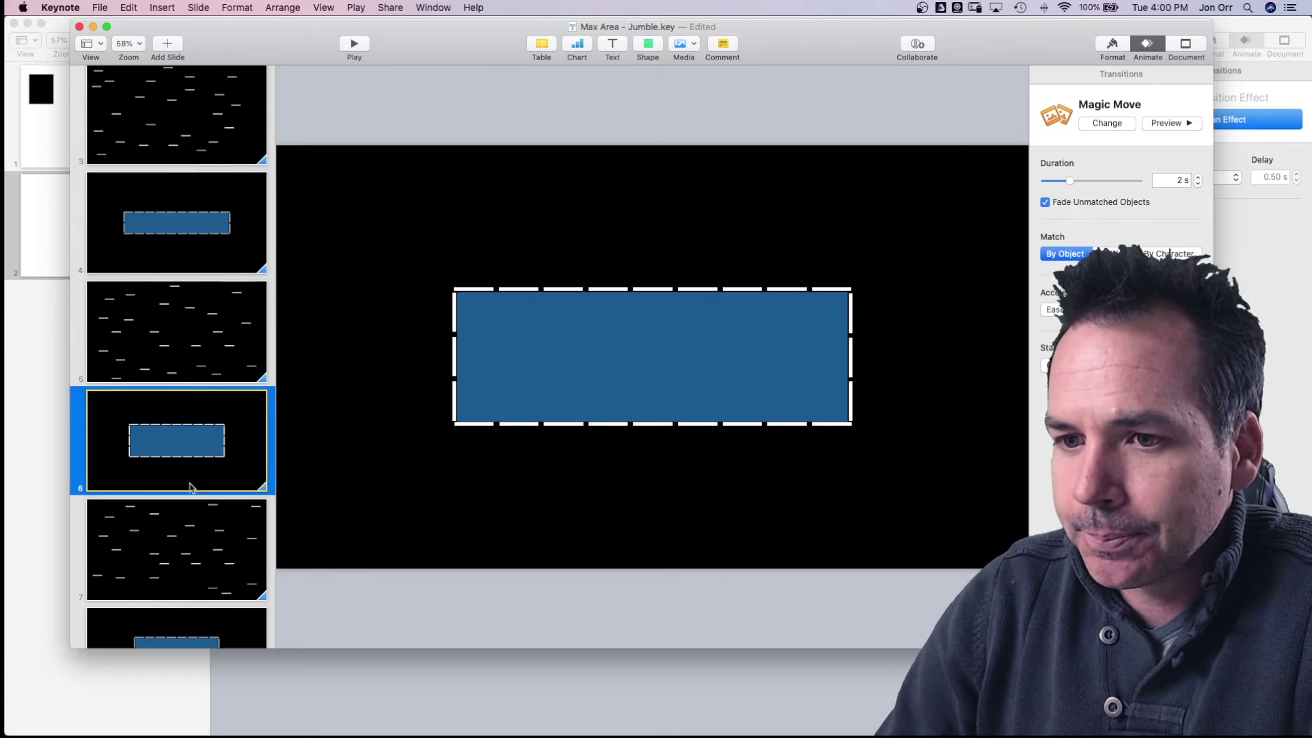
scroll(186, 489, "down", 2)
left_click(183, 456)
scroll(183, 457, "down", 2)
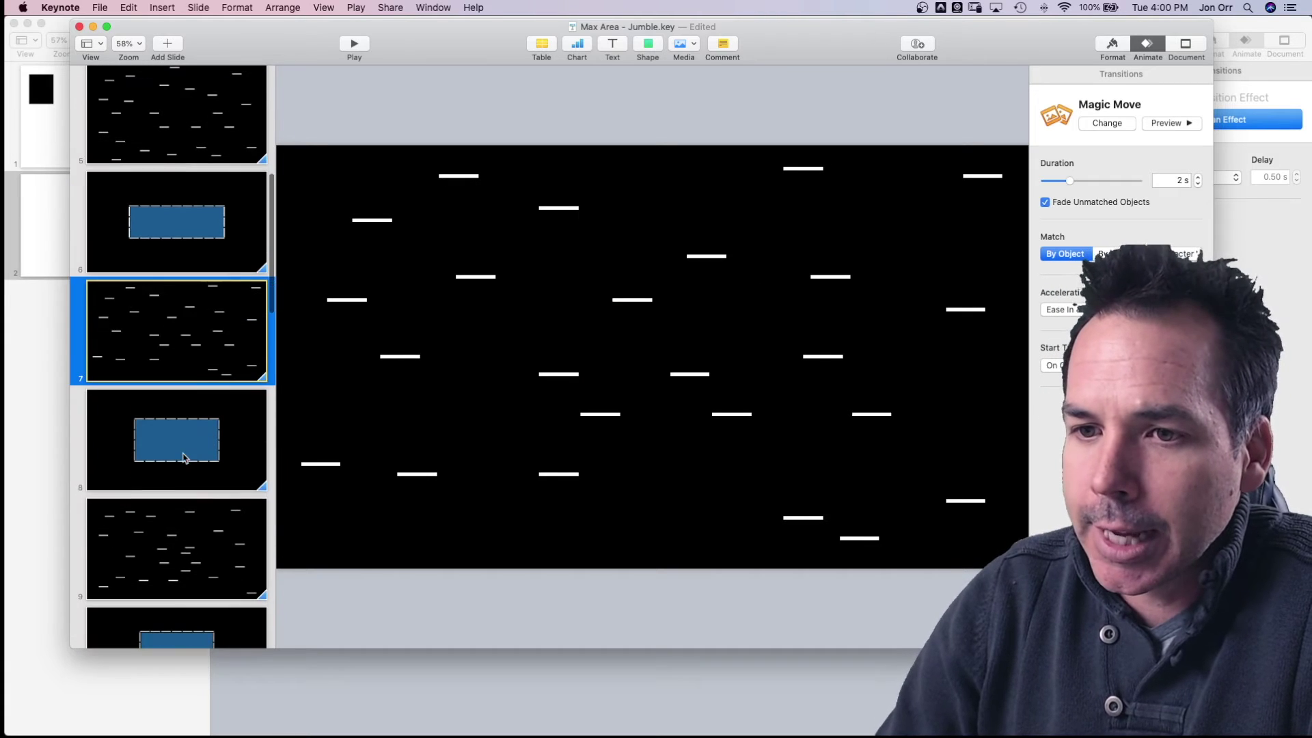
left_click(183, 456)
scroll(186, 431, "down", 2)
left_click(192, 412)
scroll(205, 516, "down", 1)
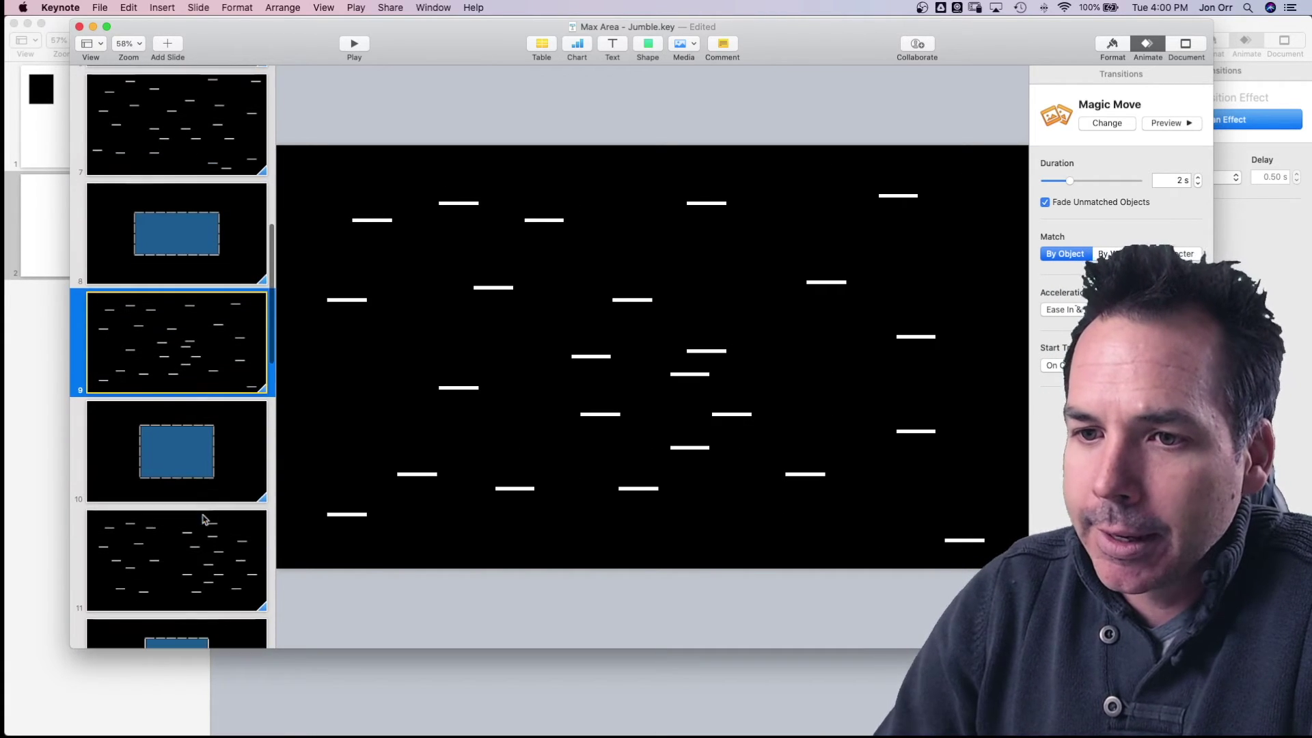
Step: Step through slides 10 to 14 to examine how the scattered lines assemble into differently proportioned rectangles
left_click(206, 493)
left_click(191, 542)
scroll(190, 547, "down", 1)
scroll(217, 455, "down", 2)
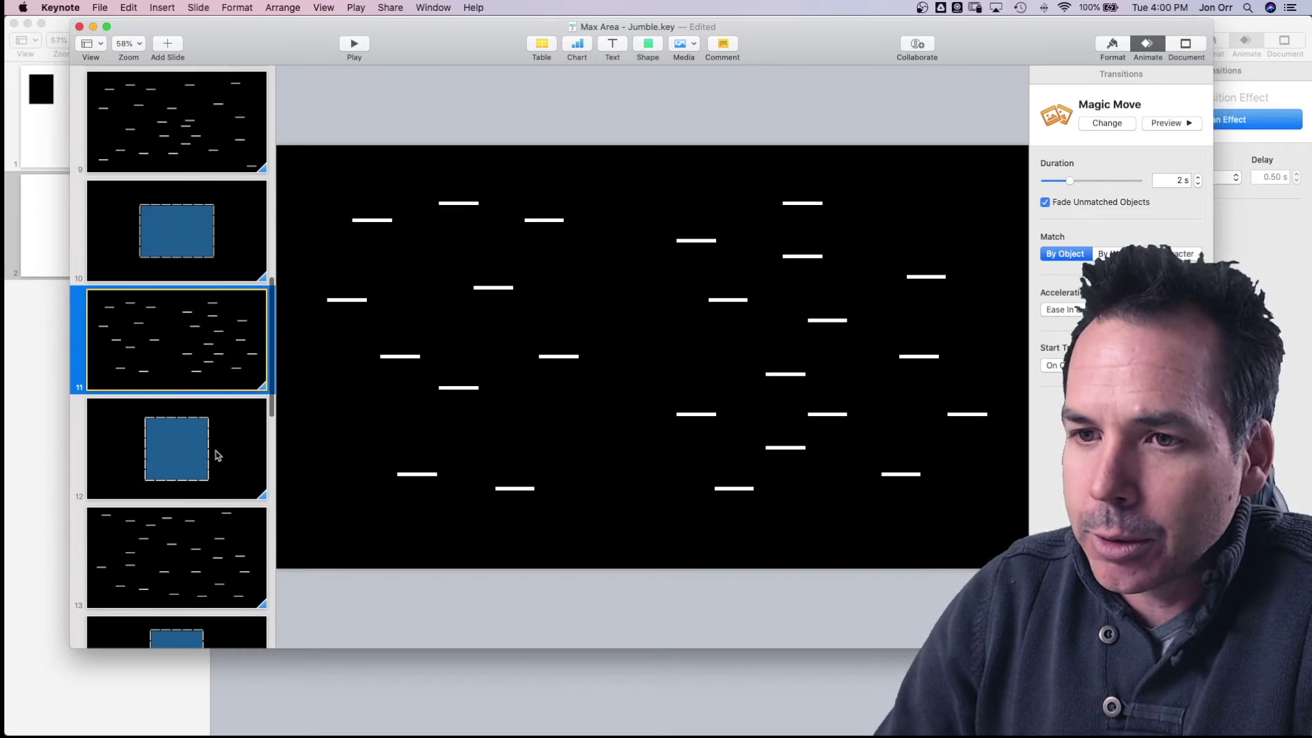
scroll(183, 443, "down", 2)
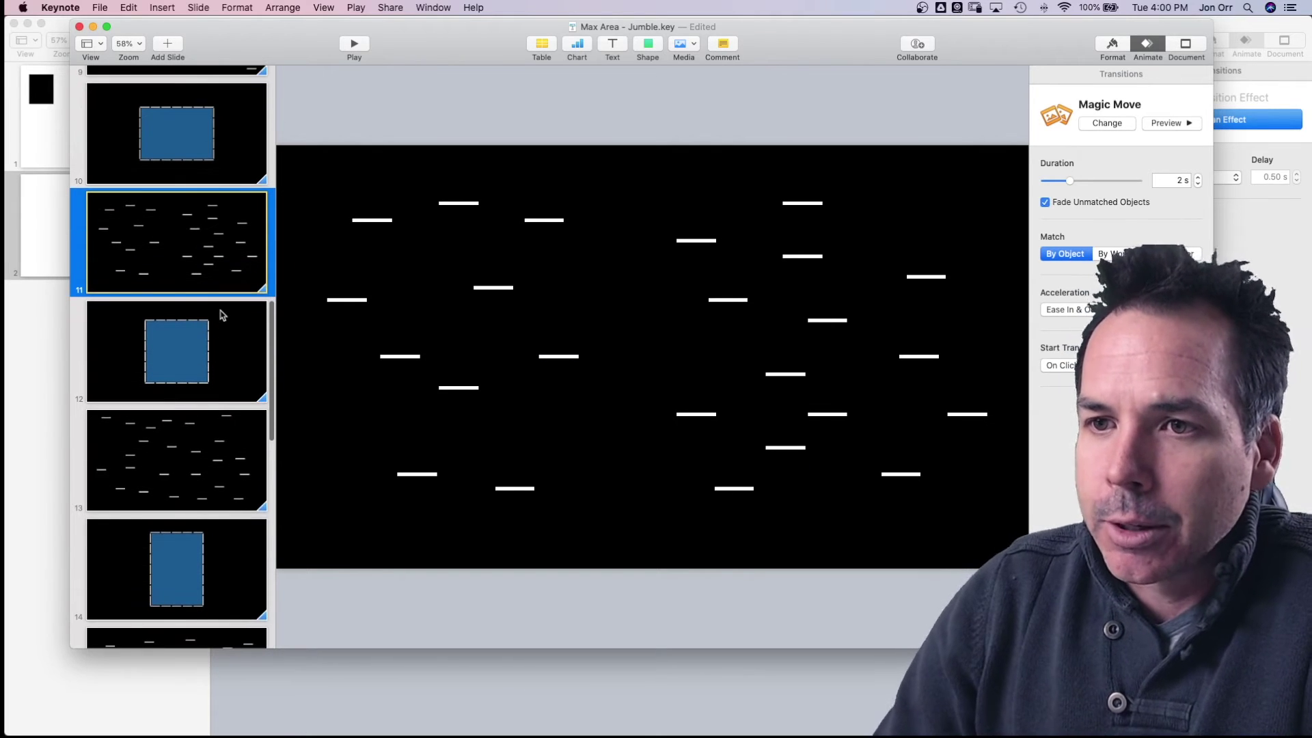
scroll(193, 346, "down", 1)
left_click(199, 295)
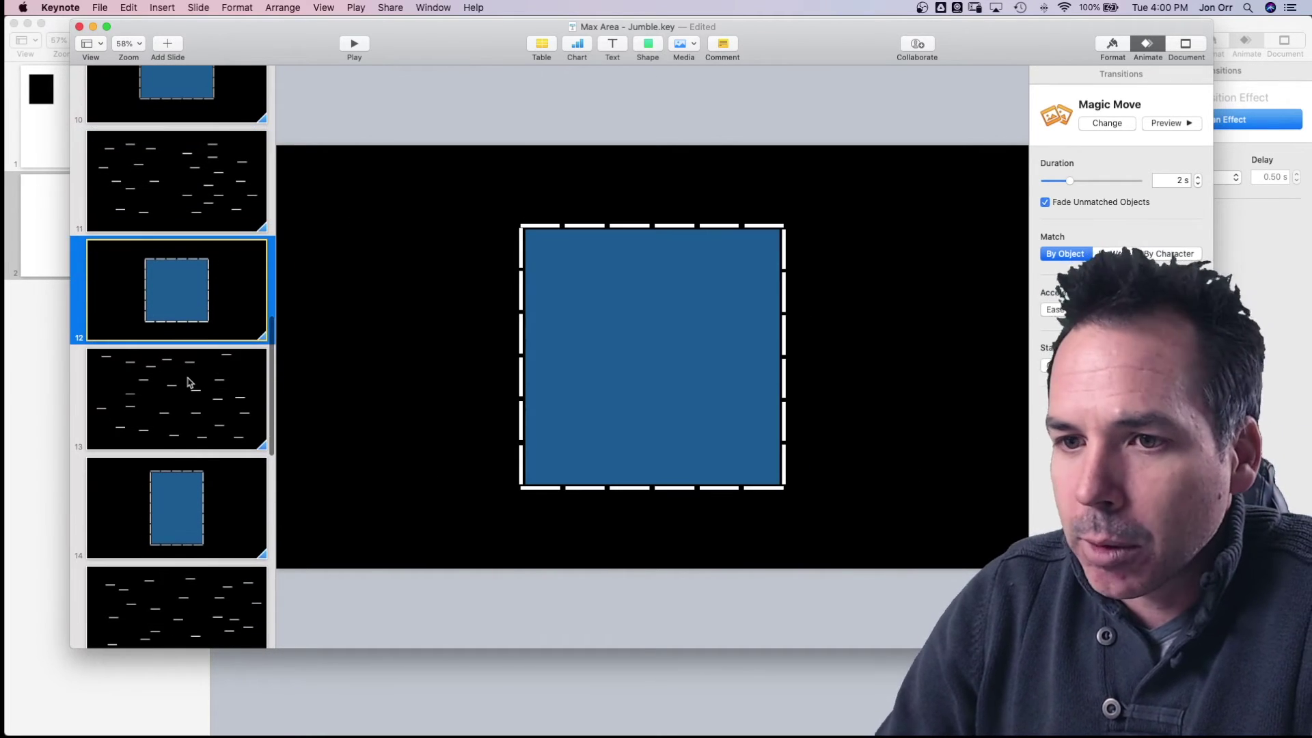
left_click(180, 406)
left_click(179, 486)
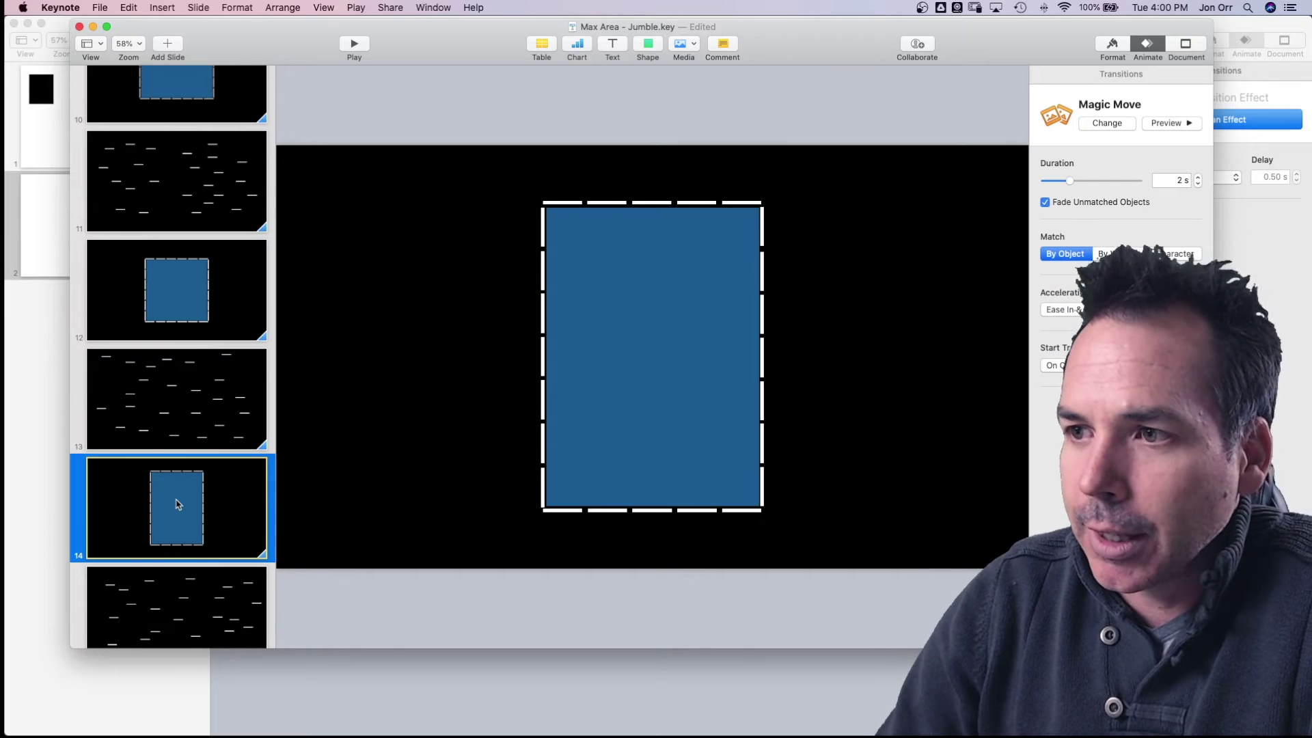
Step: Look through the remaining slides as far as slide 22, and return to the start of the deck
scroll(177, 505, "down", 2)
scroll(176, 504, "down", 8)
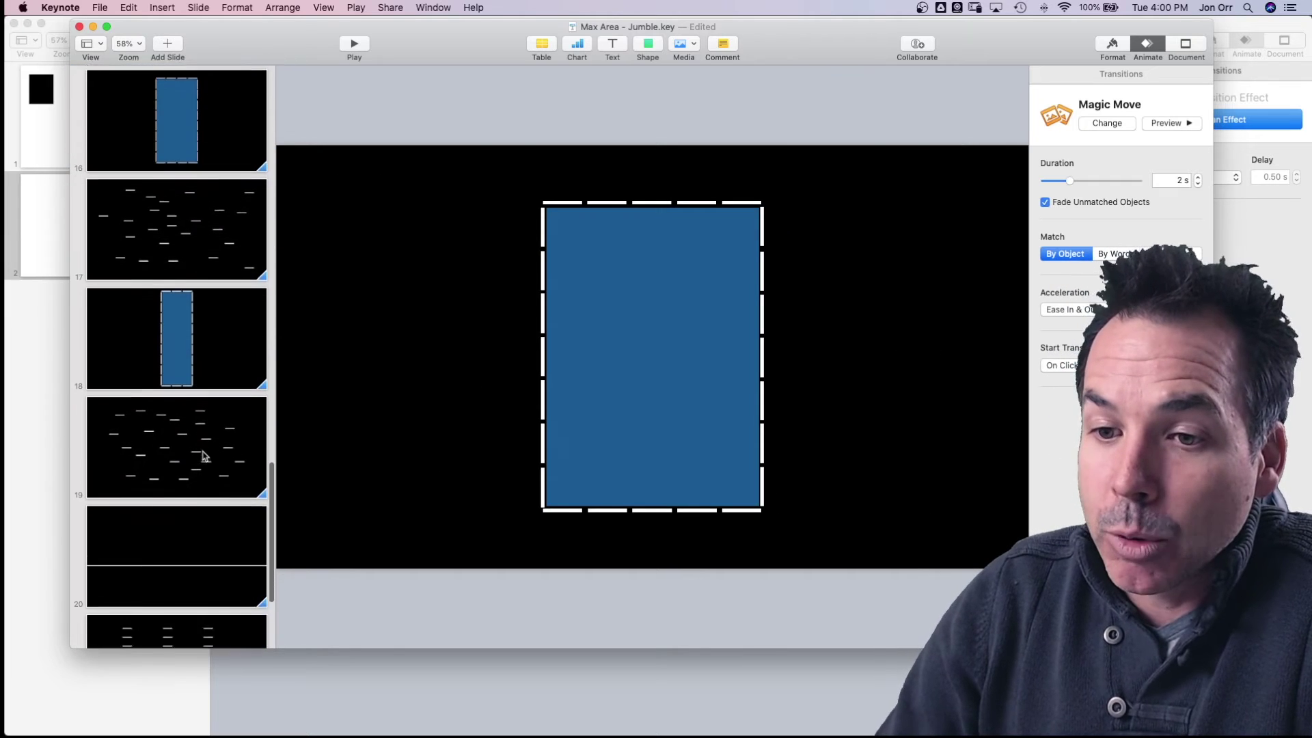
scroll(205, 456, "down", 2)
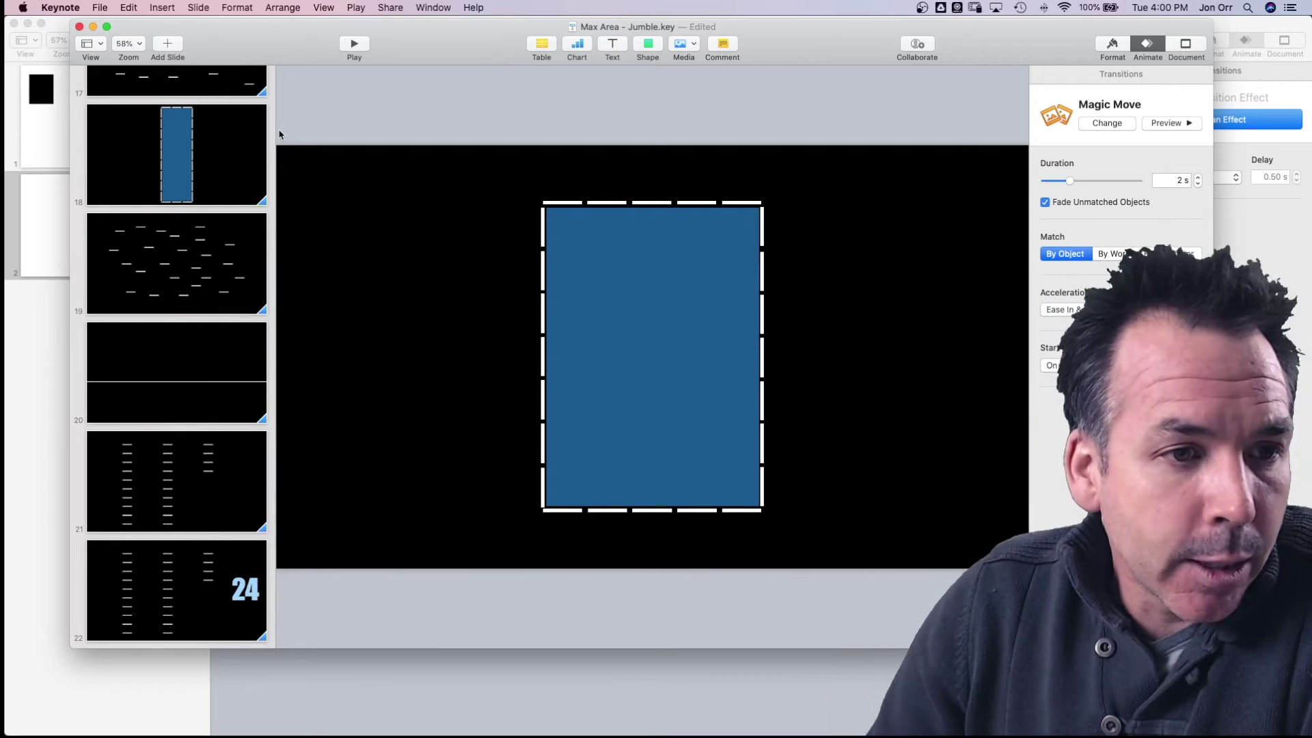
left_click_drag(234, 50, 218, 52)
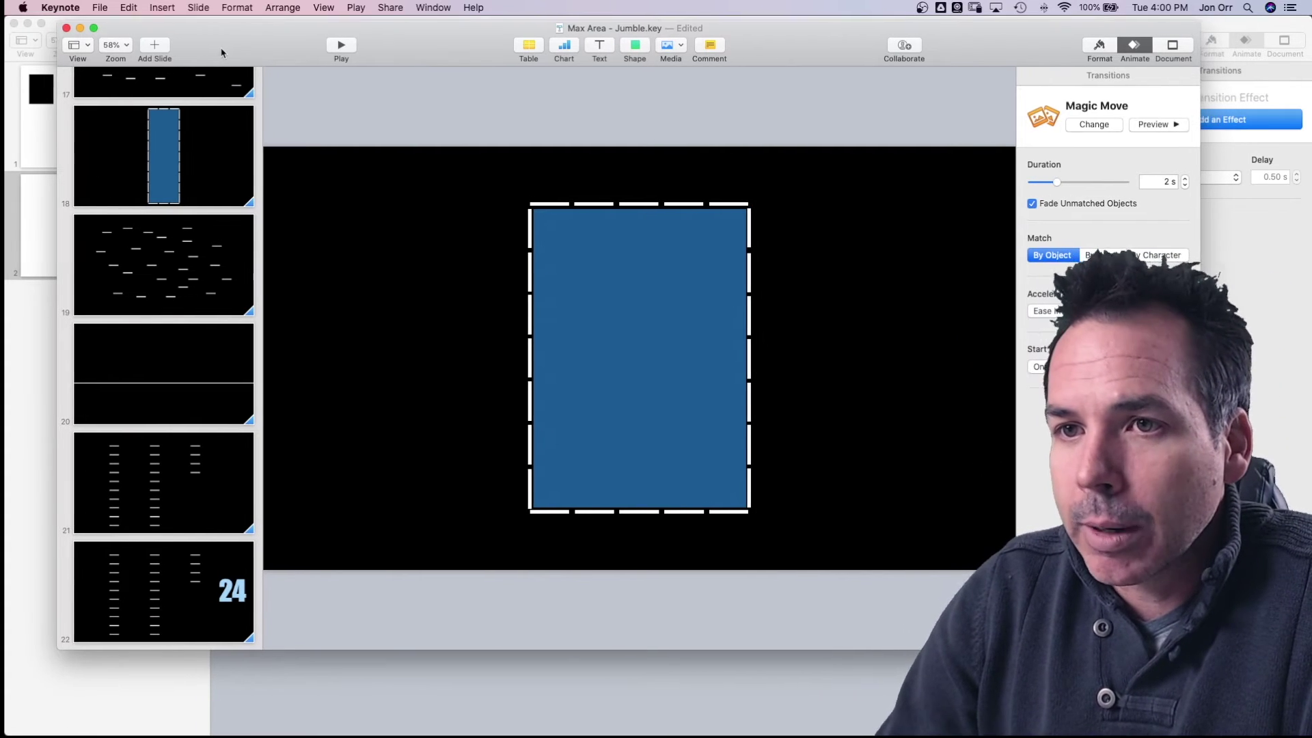
scroll(157, 152, "up", 10)
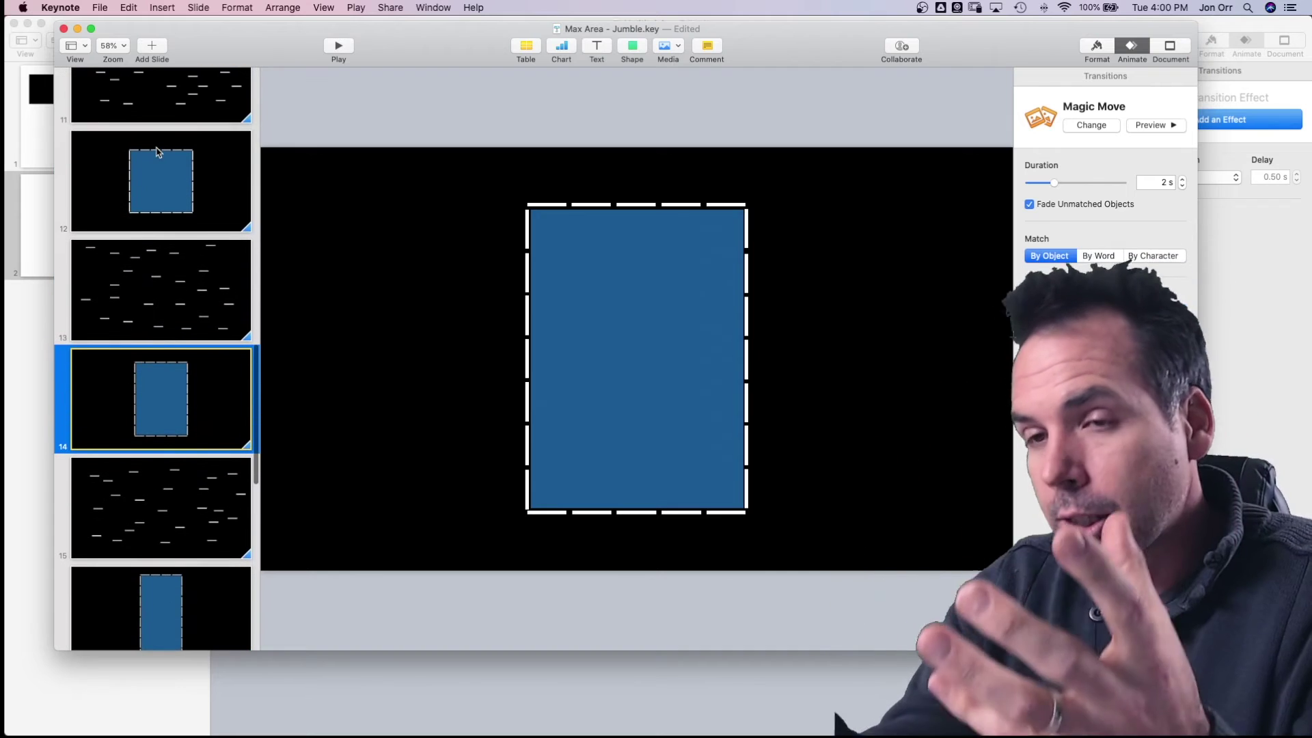
scroll(203, 196, "up", 3)
scroll(203, 196, "up", 15)
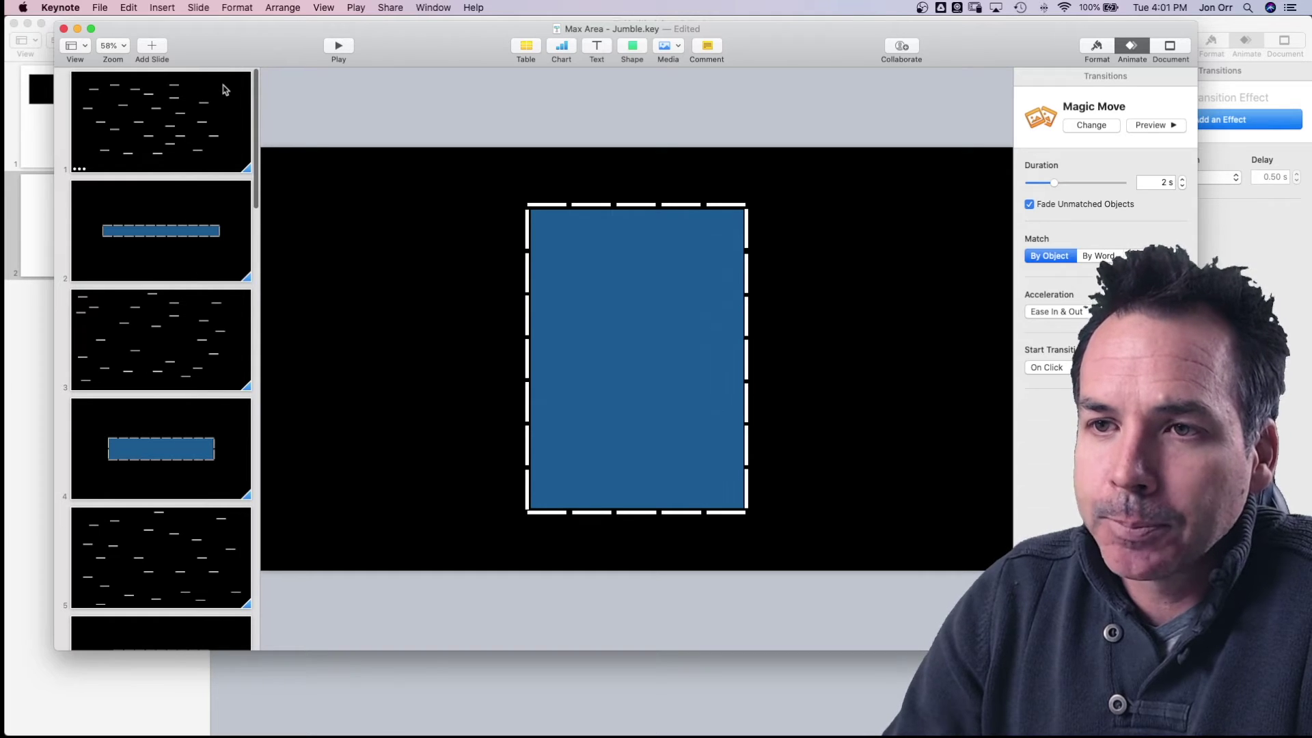
Step: Switch to the Untitled 4 presentation and delete the black rectangle from both slides
left_click_drag(453, 64, 442, 212)
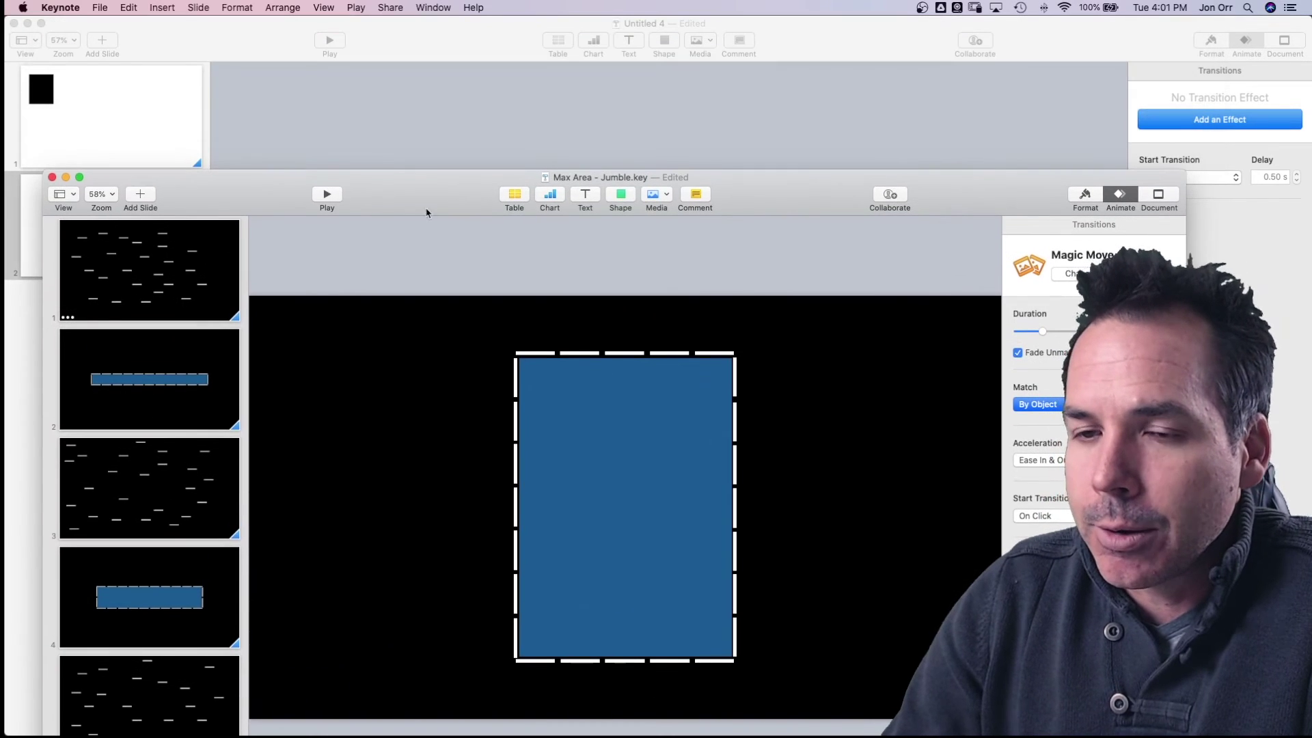
left_click(380, 97)
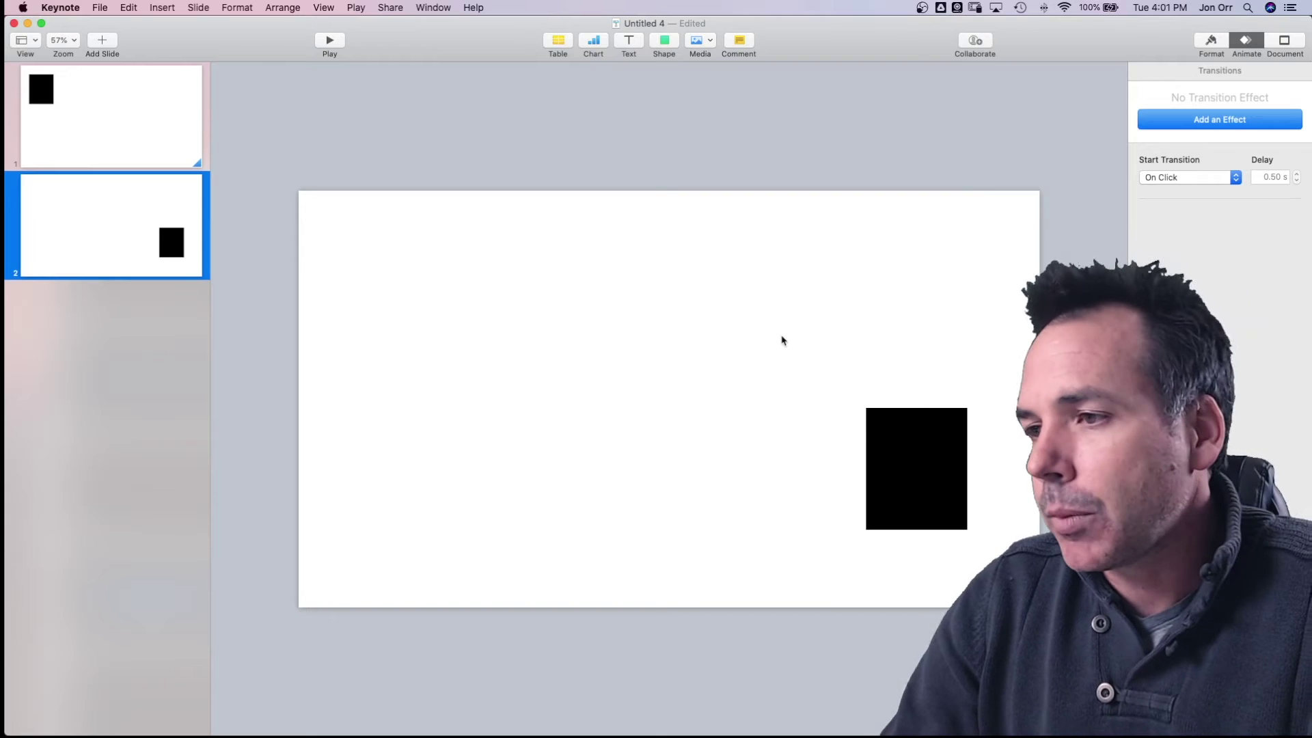
left_click(952, 469)
key("Delete")
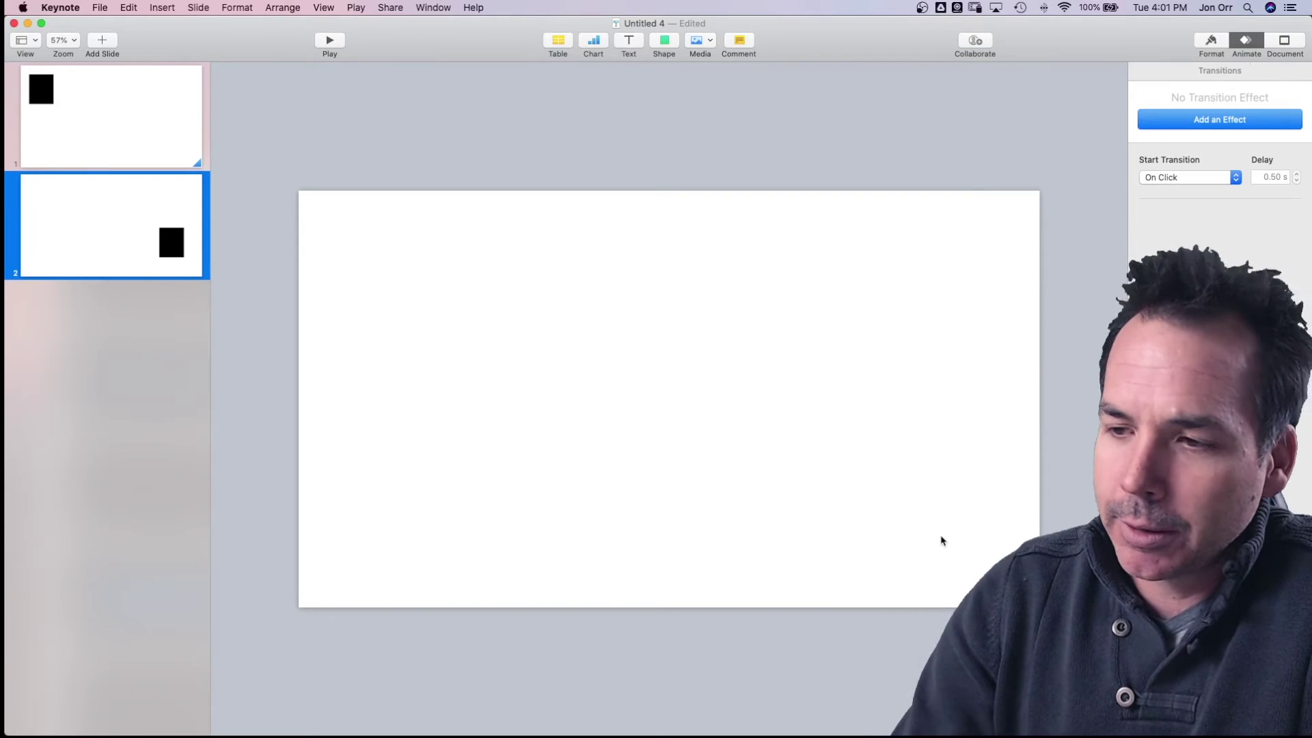
left_click(166, 79)
left_click(369, 237)
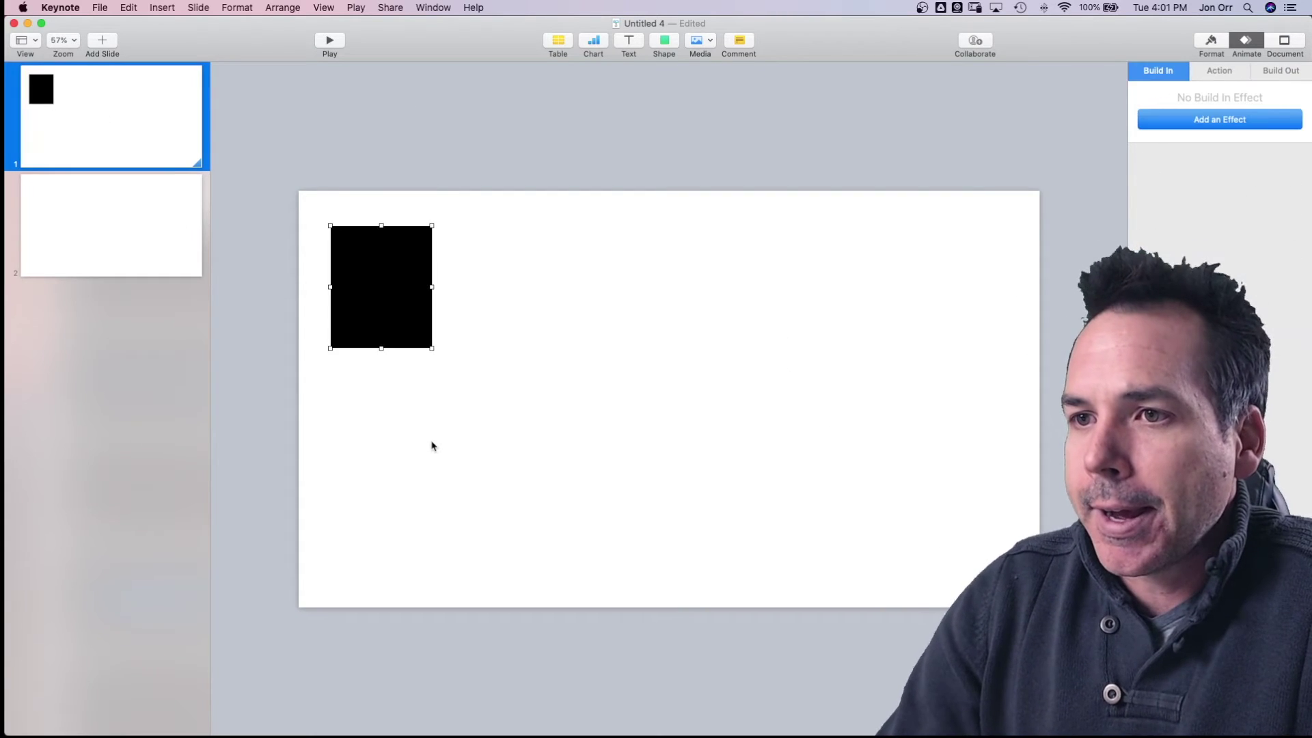
key("Delete")
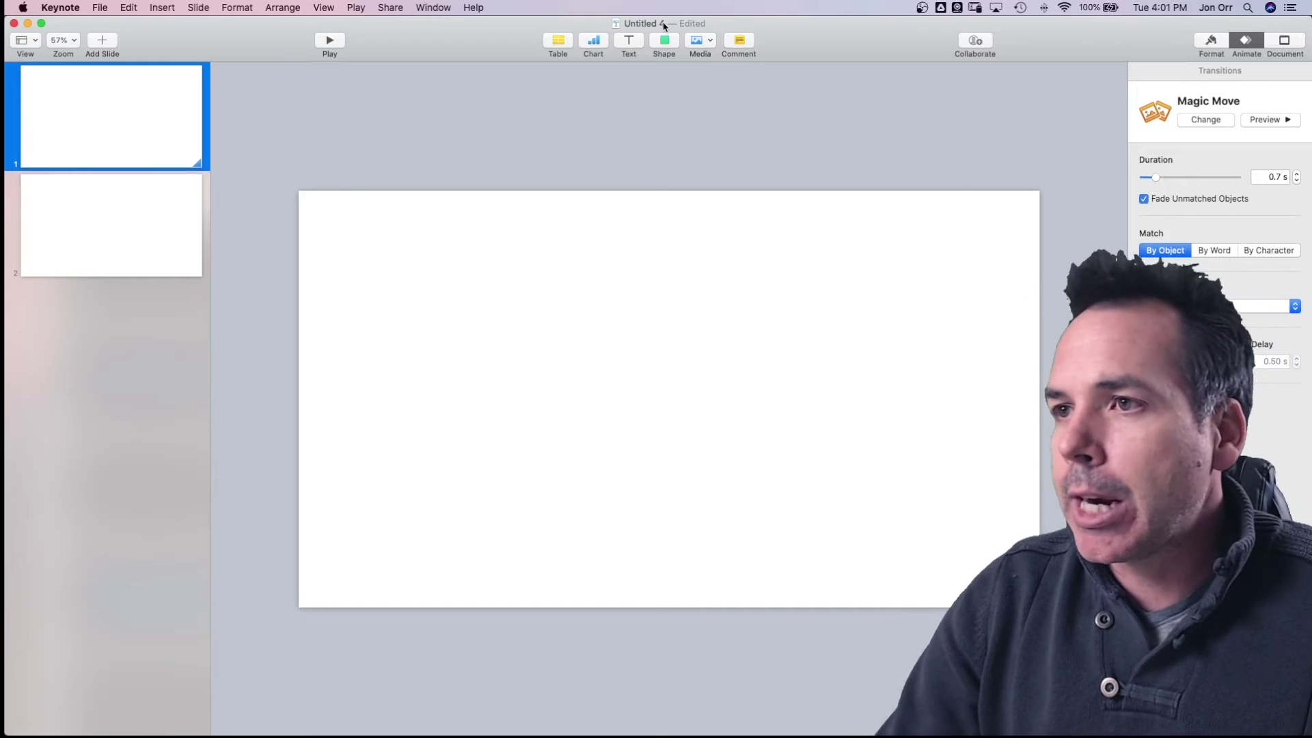
Step: Add a text box reading "TITLE" in the upper part of slide 1
left_click(630, 45)
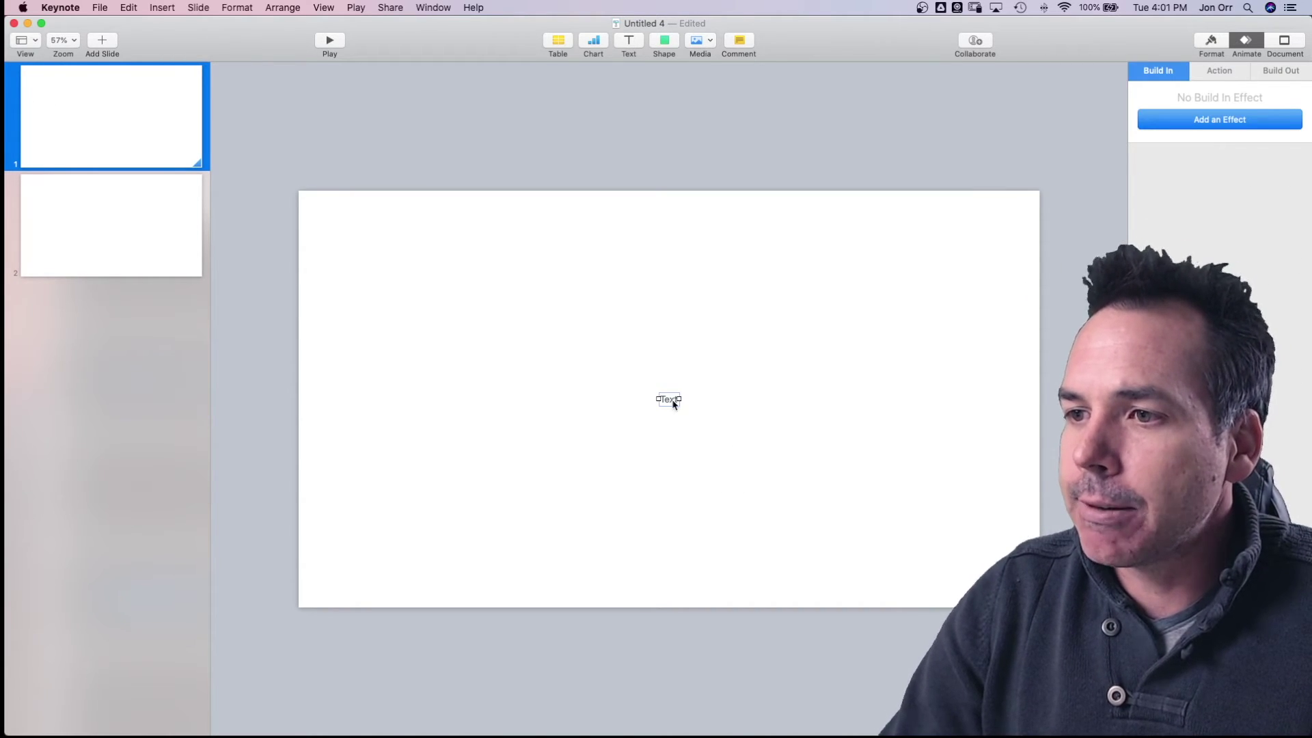
left_click_drag(673, 405, 587, 278)
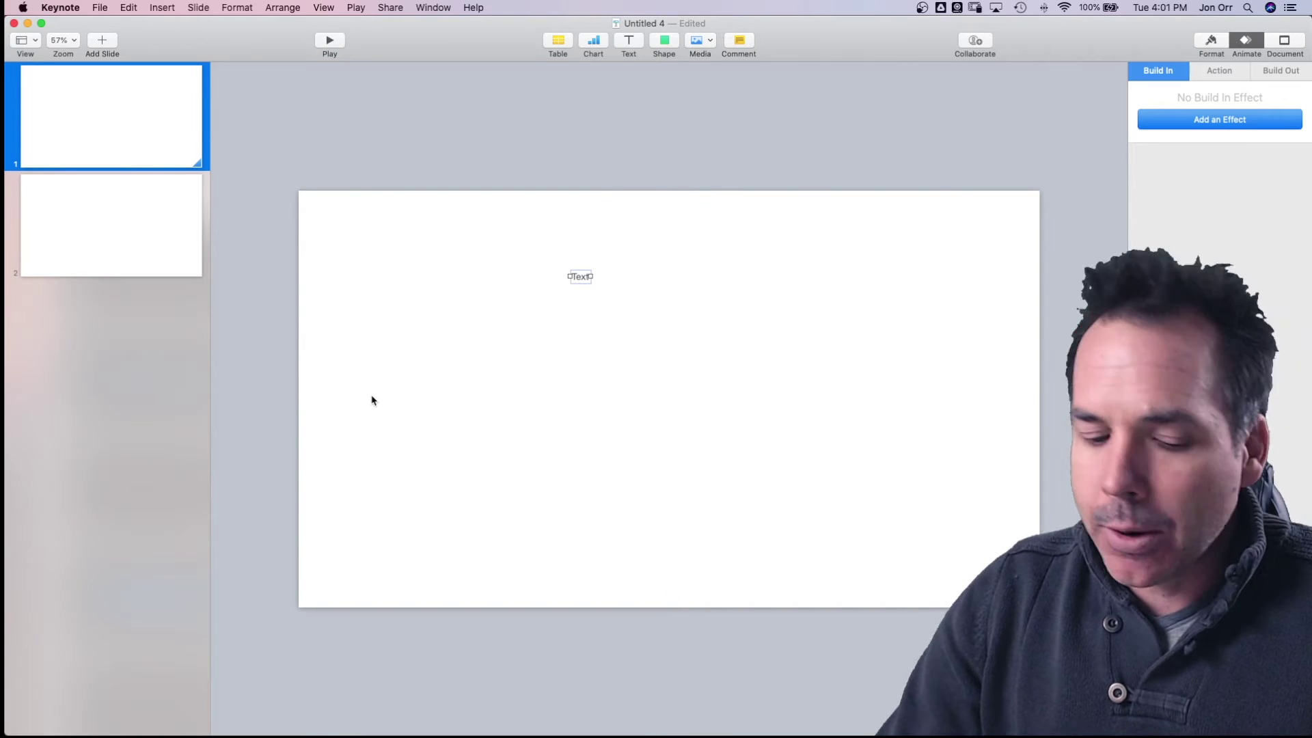
double_click(581, 276)
type("TITLE")
left_click(390, 395)
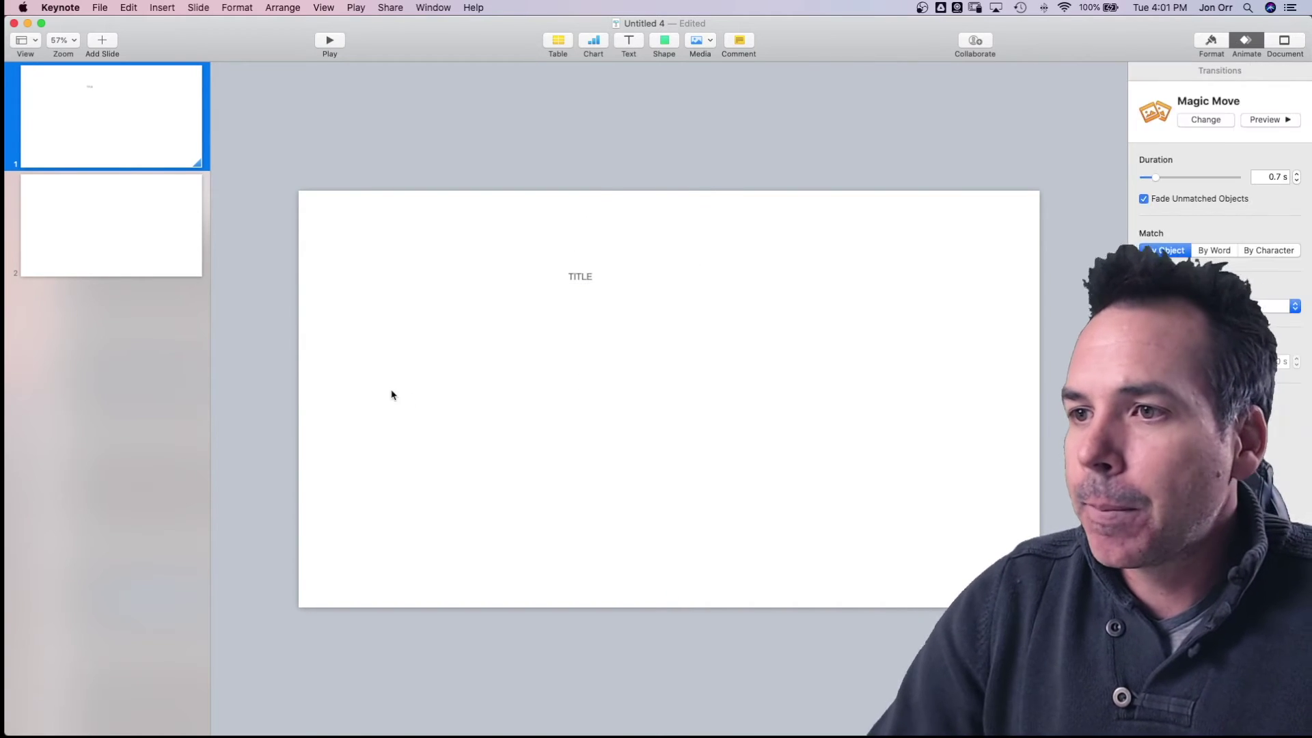
Step: Set the font size of the TITLE text on slide 1 to 300 pt
left_click_drag(523, 166, 657, 322)
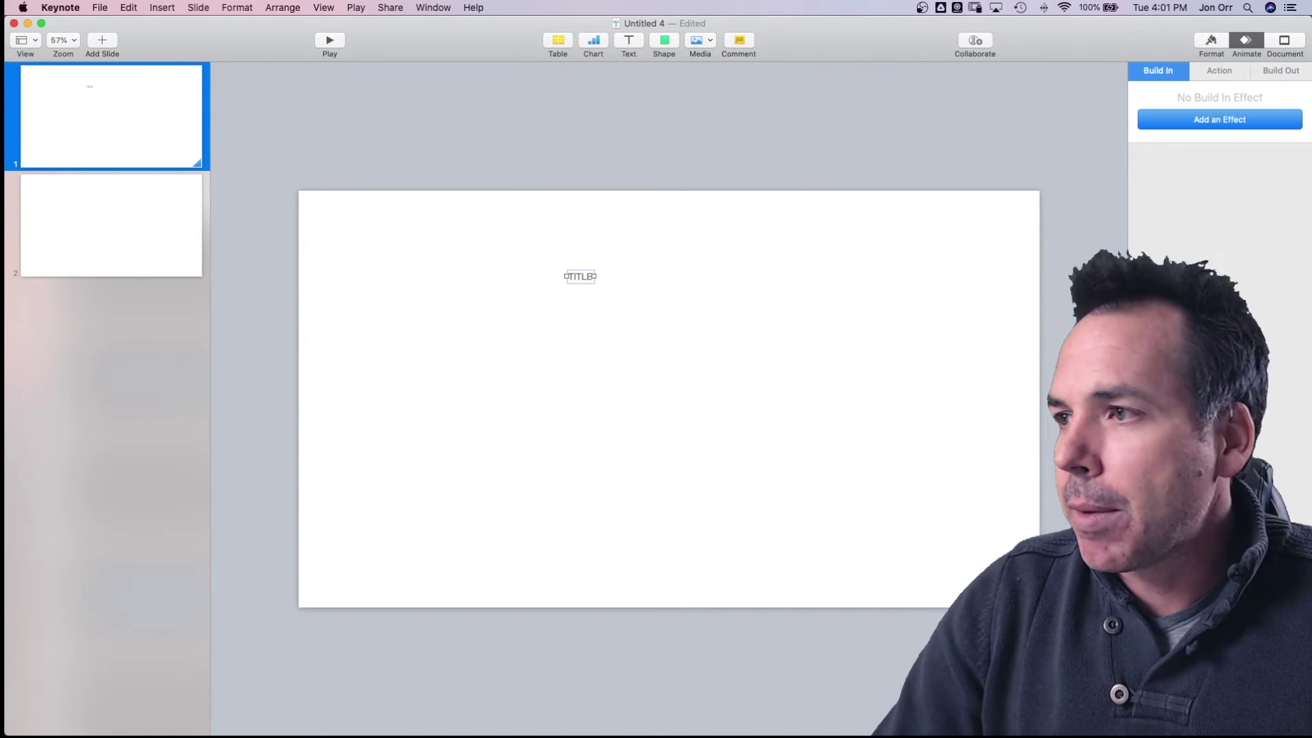
left_click(1211, 42)
left_click(1220, 70)
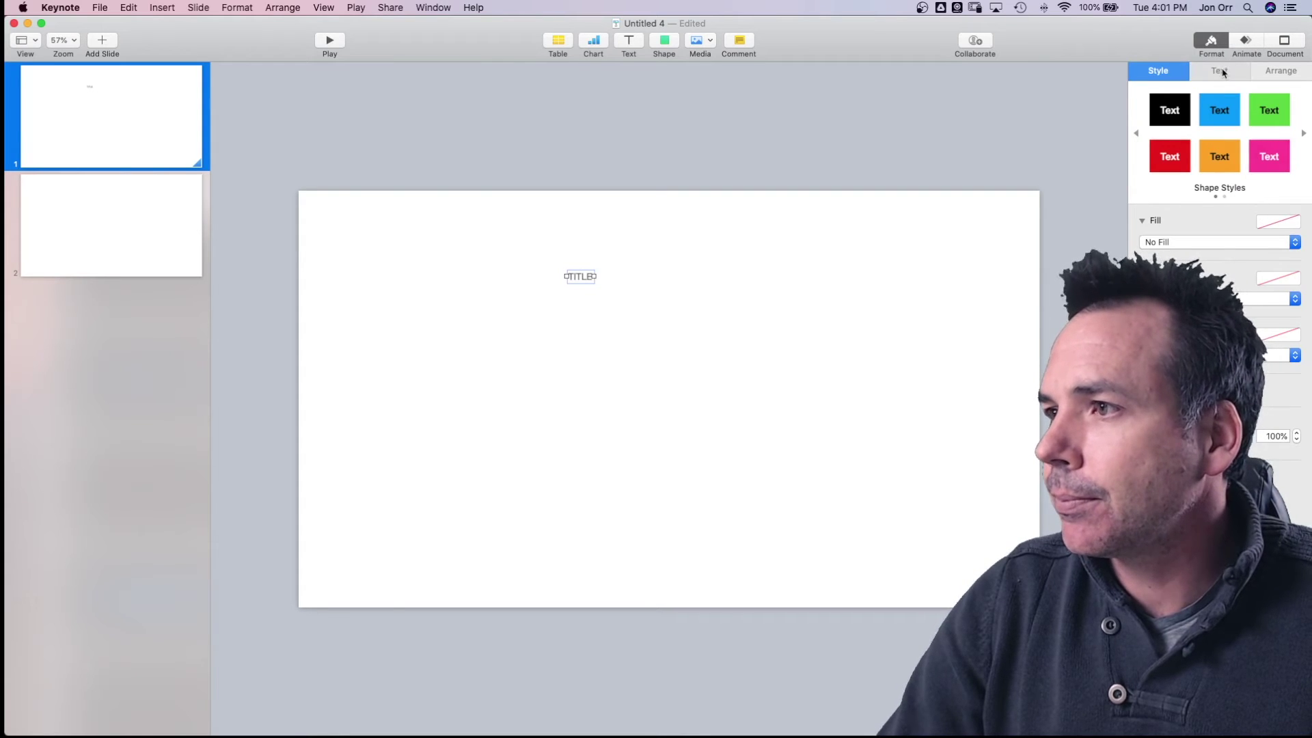
left_click(1297, 217)
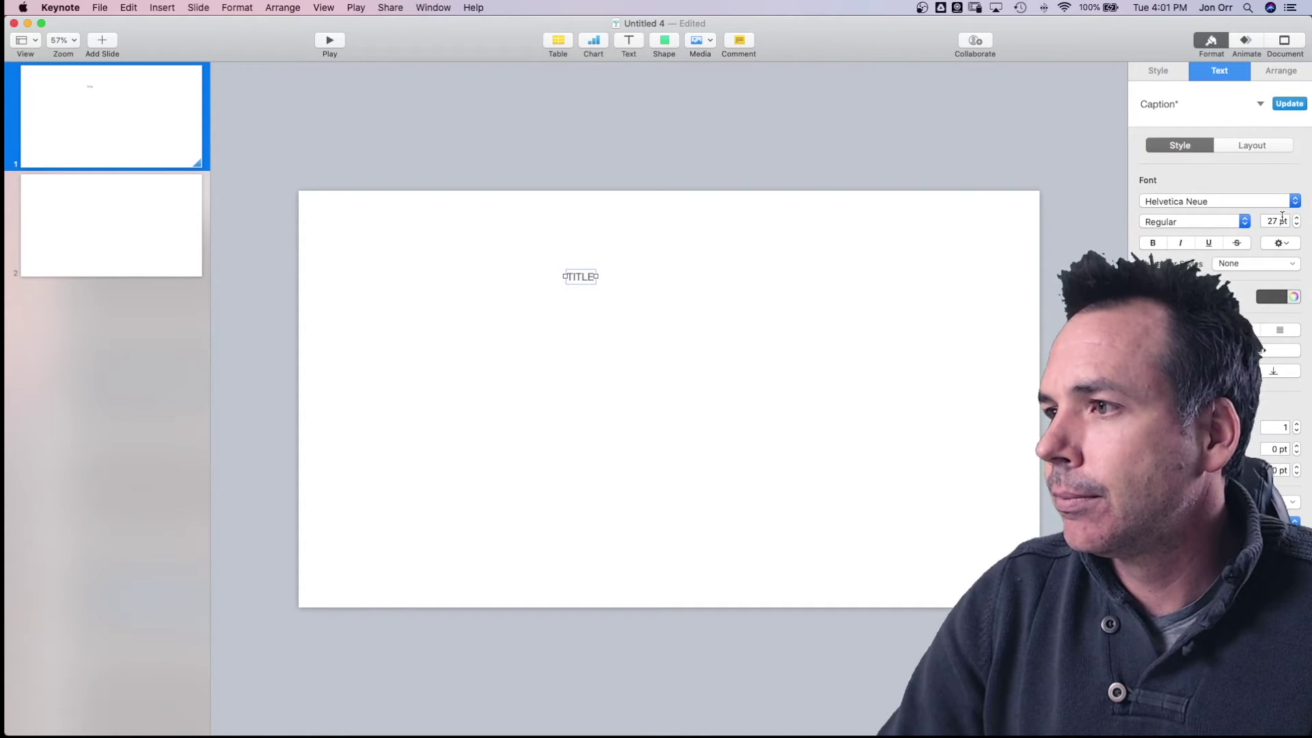
left_click(1275, 221)
type("300")
key("Return")
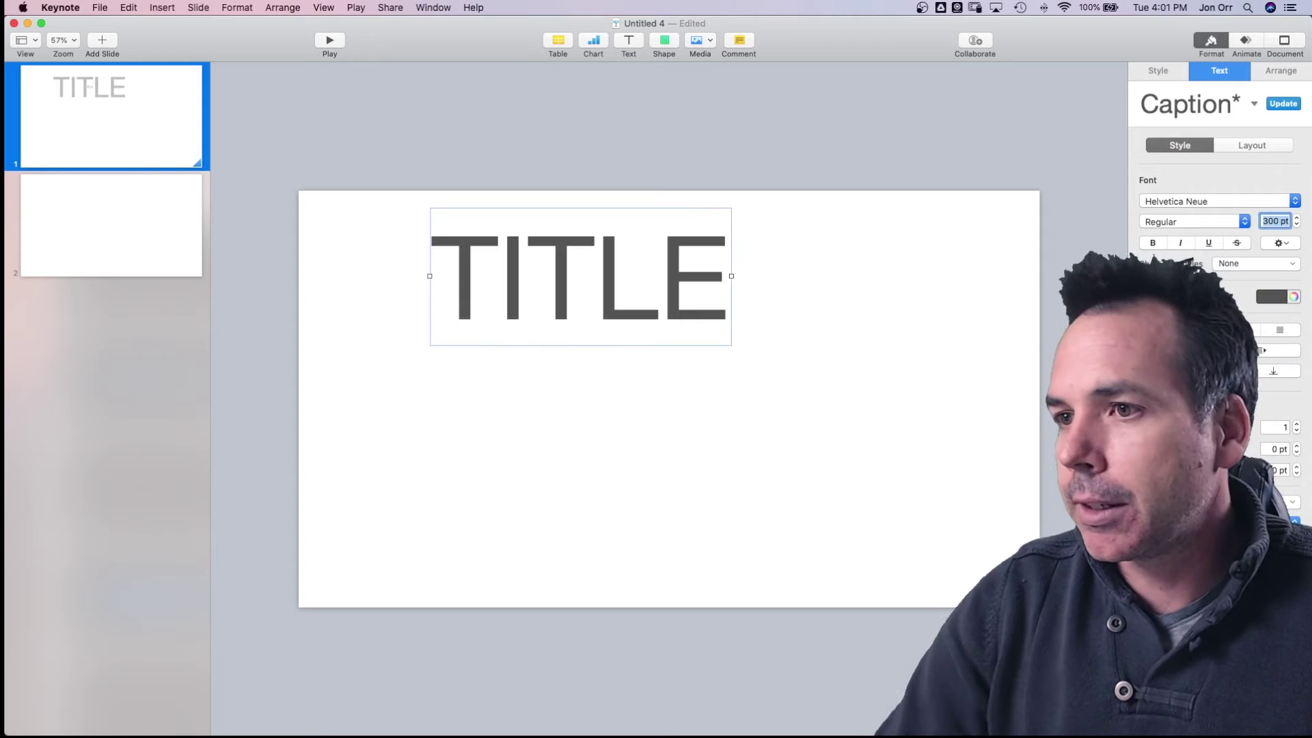
Step: Move the enlarged TITLE text to about the centre of slide 1
left_click(597, 373)
left_click_drag(580, 332, 636, 410)
left_click(647, 453)
left_click(649, 428)
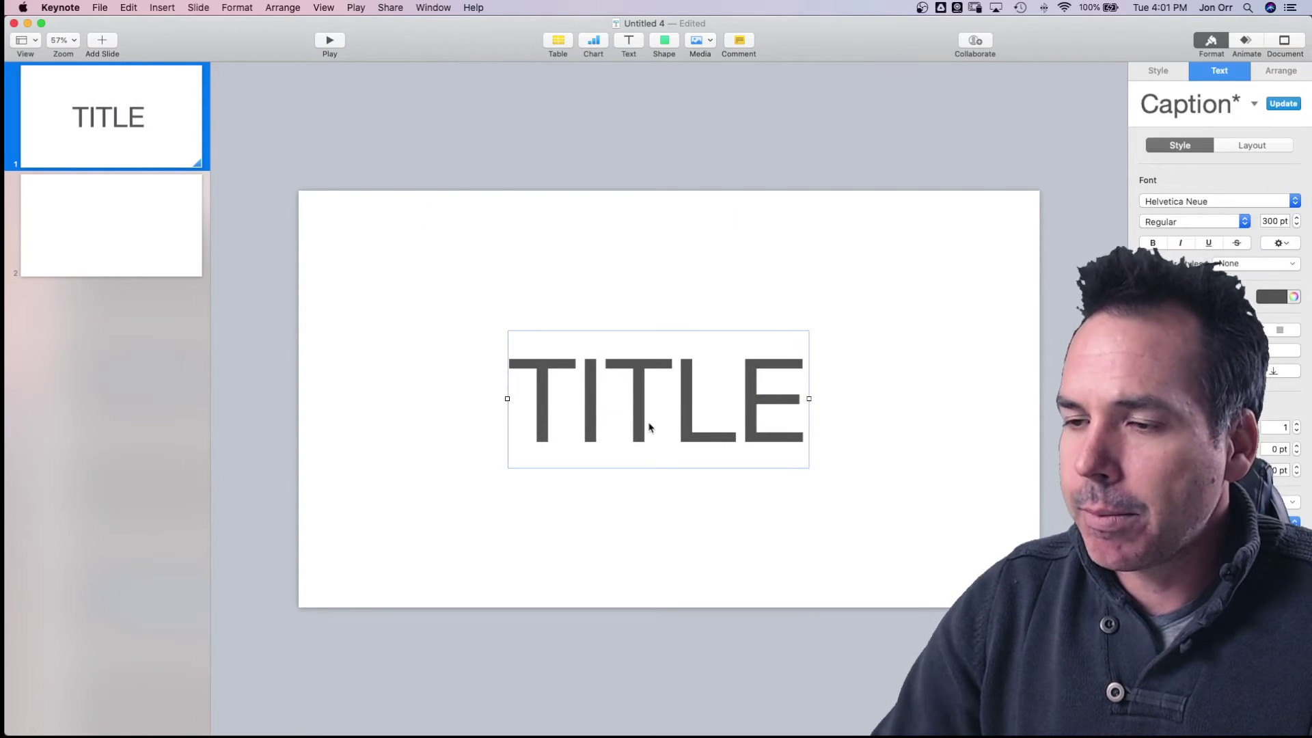
Step: Delete the blank slide 2, duplicate the TITLE slide, and return to slide 1
left_click(116, 212)
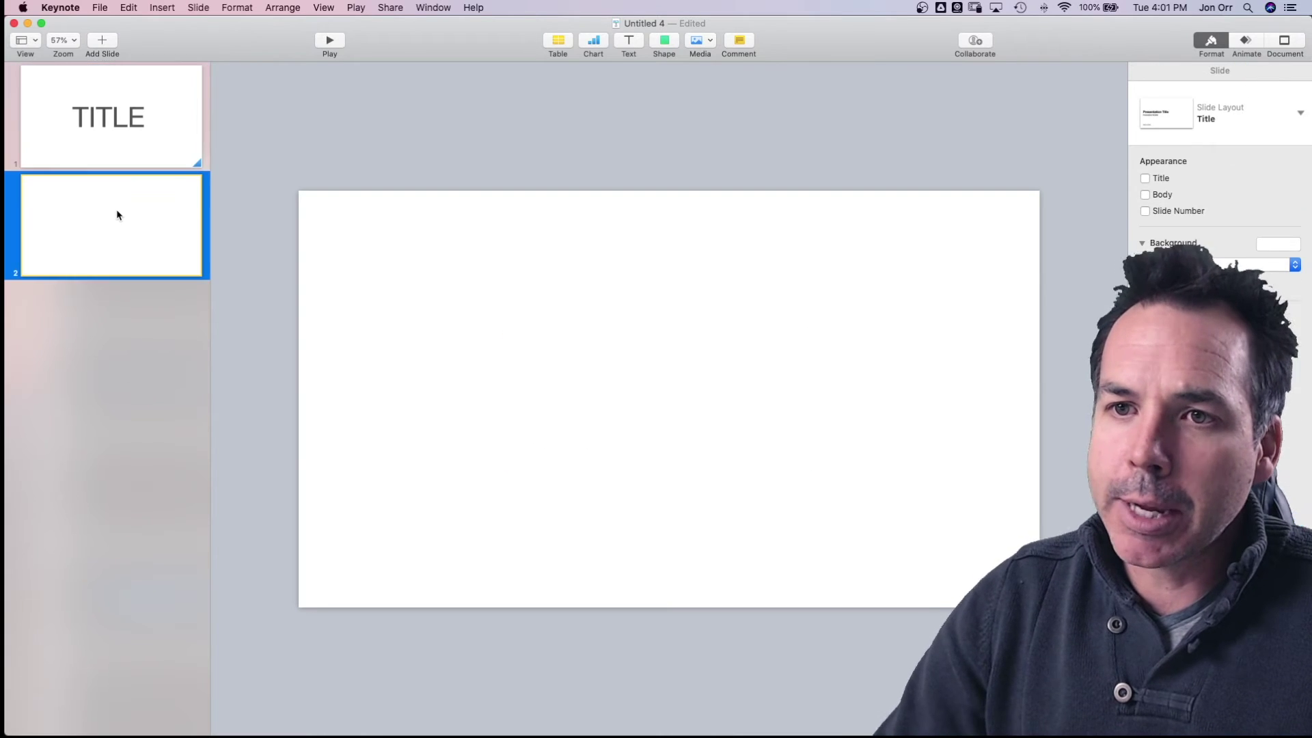
key("Delete")
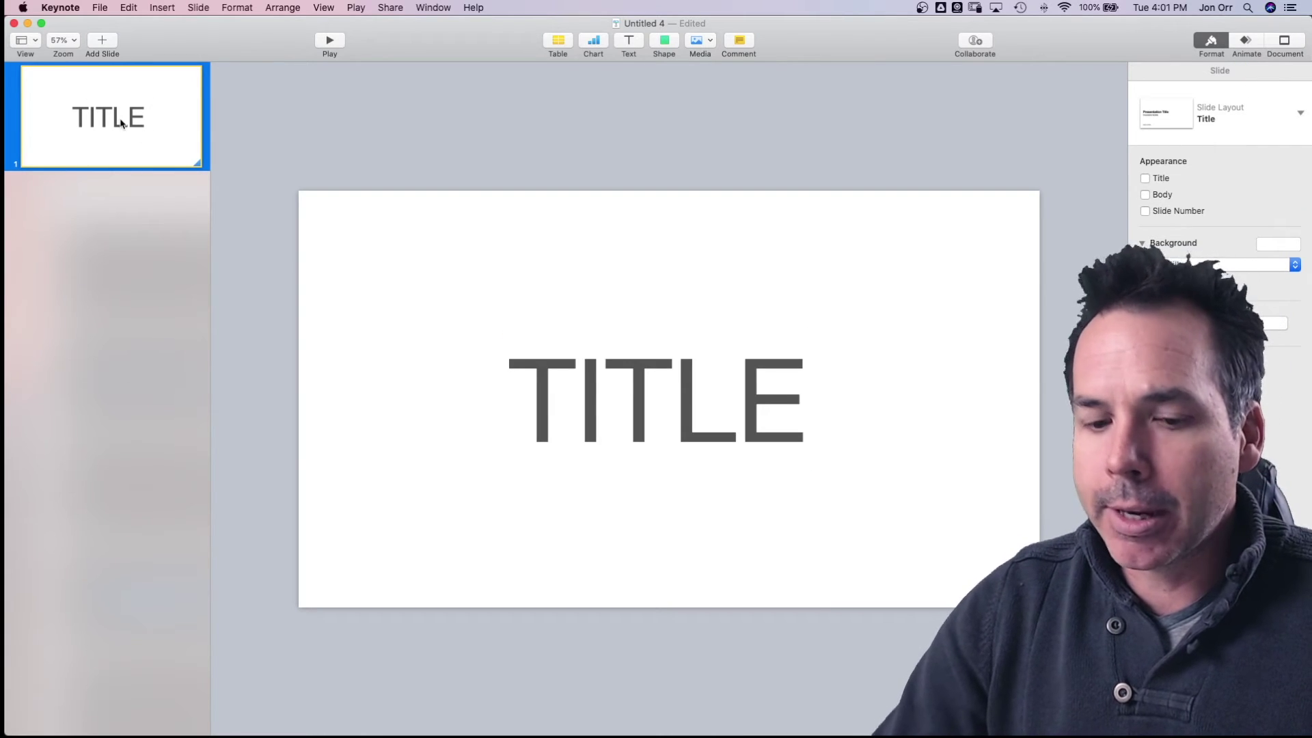
key("super+d")
left_click(135, 135)
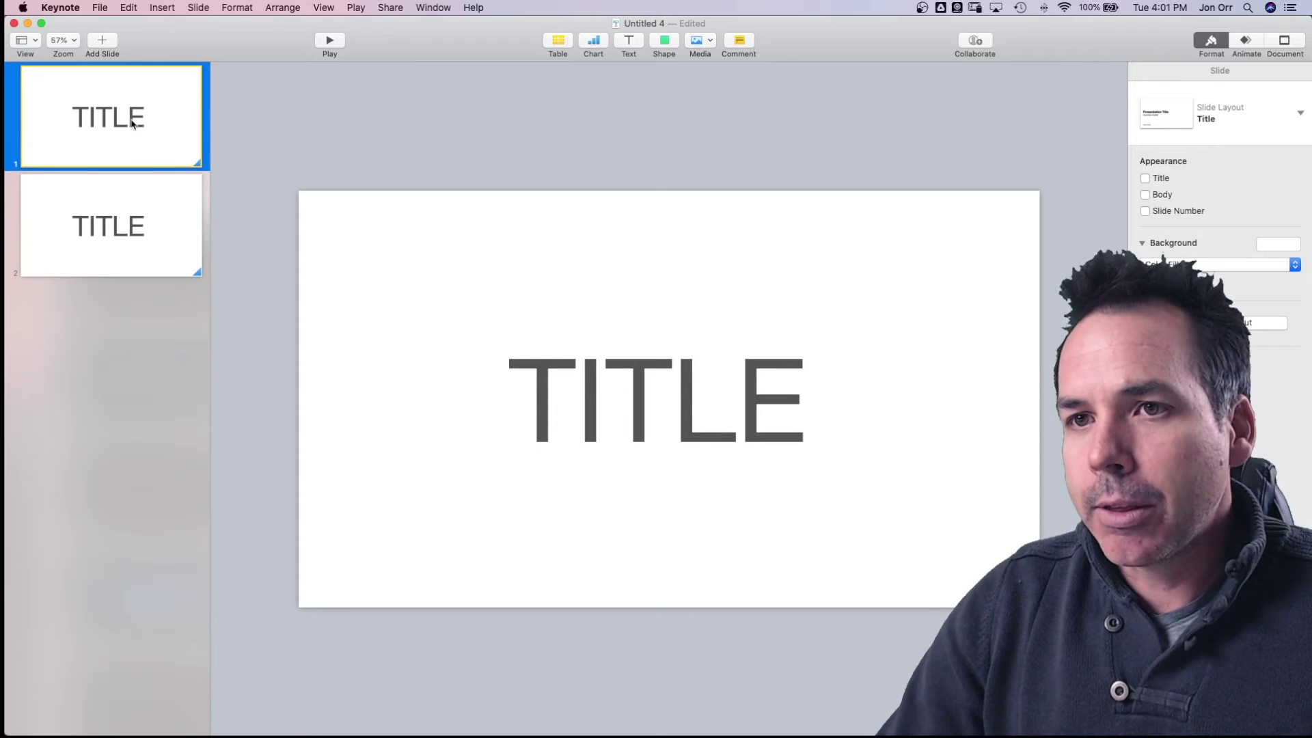
Step: Move slide 1's TITLE text off the canvas above the slide, play the transition into slide 2, and exit
left_click_drag(693, 428, 677, 115)
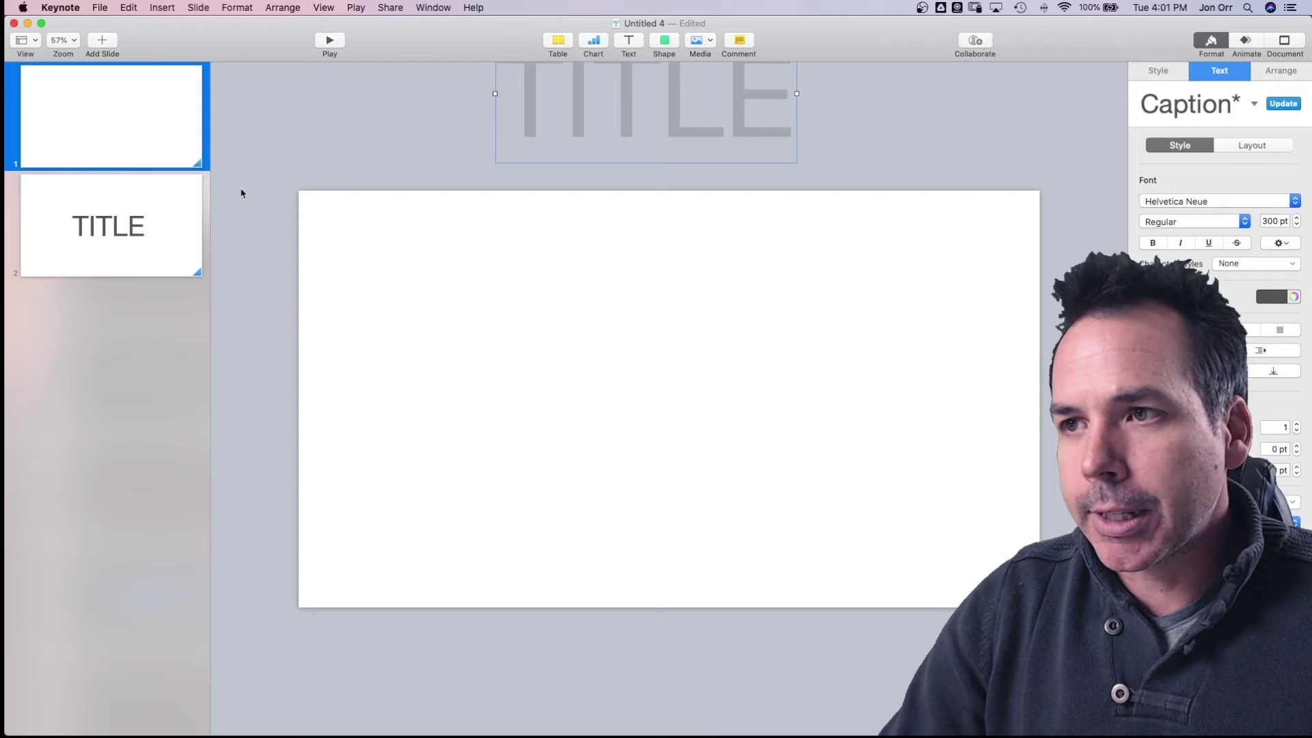
left_click(329, 41)
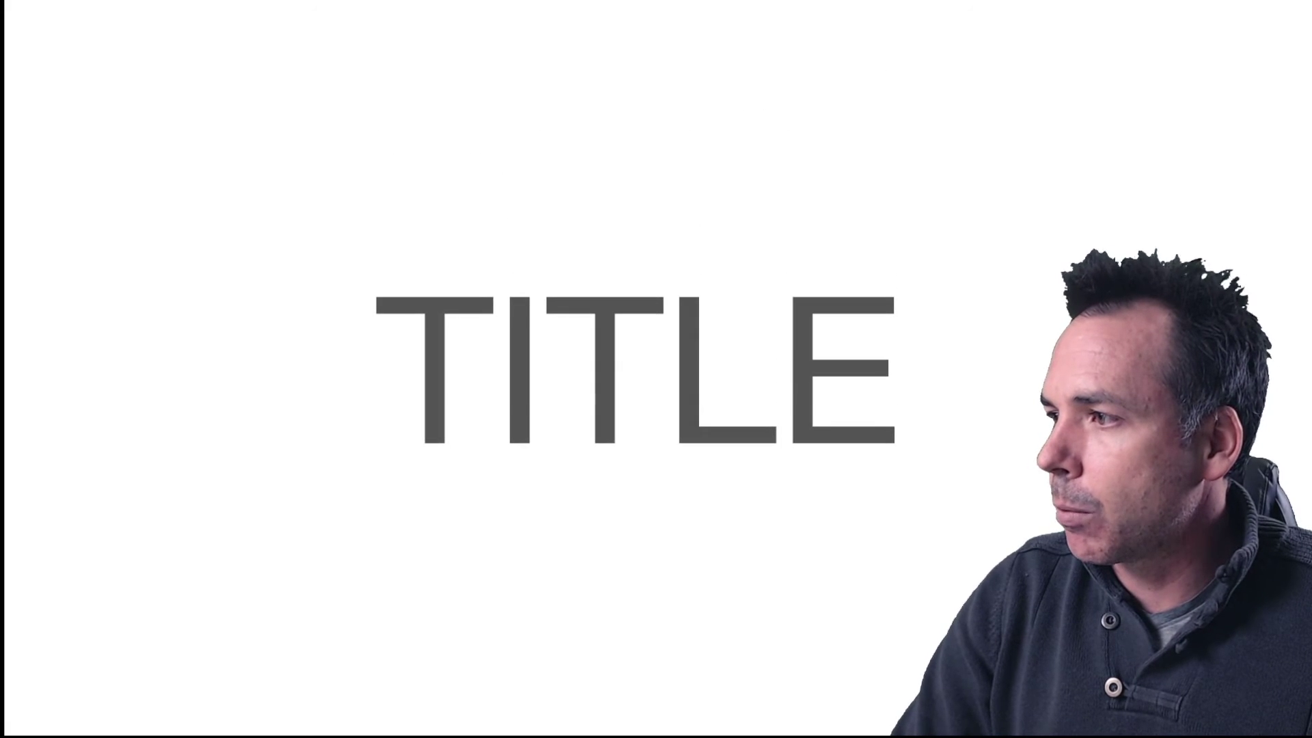
key("Escape")
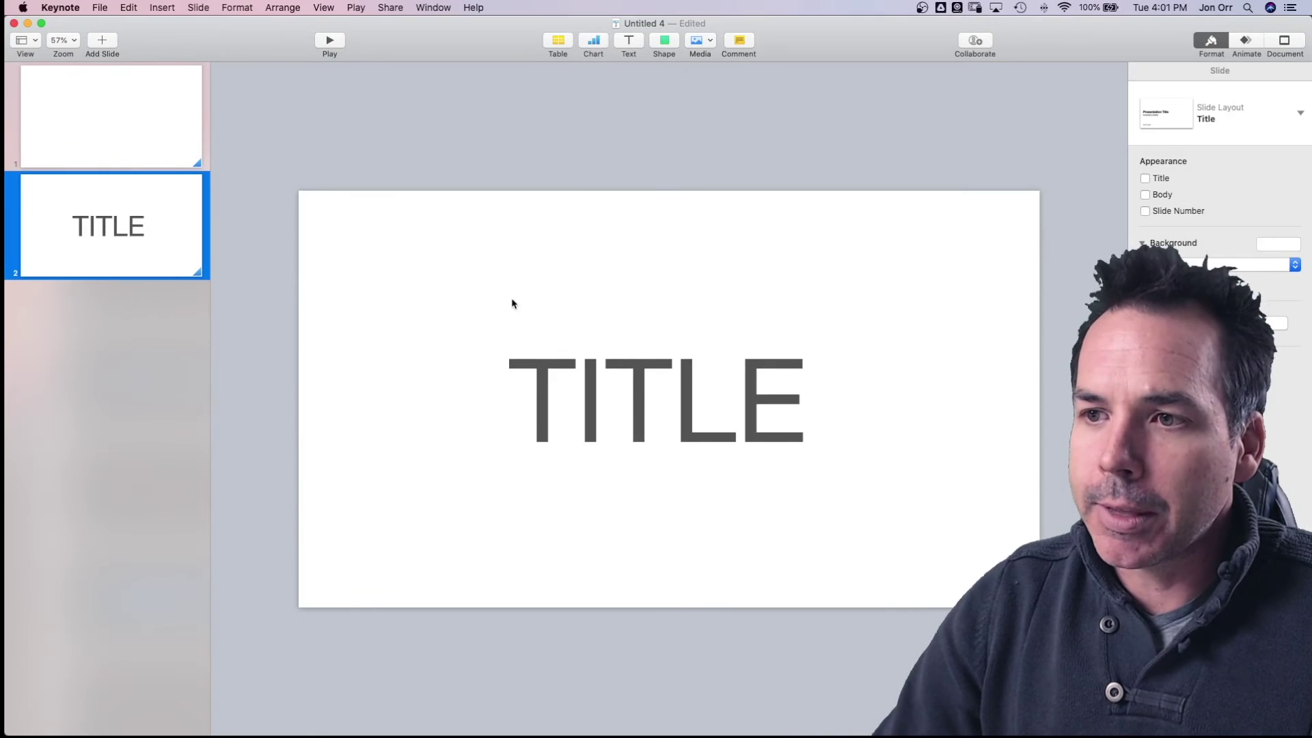
left_click(689, 420)
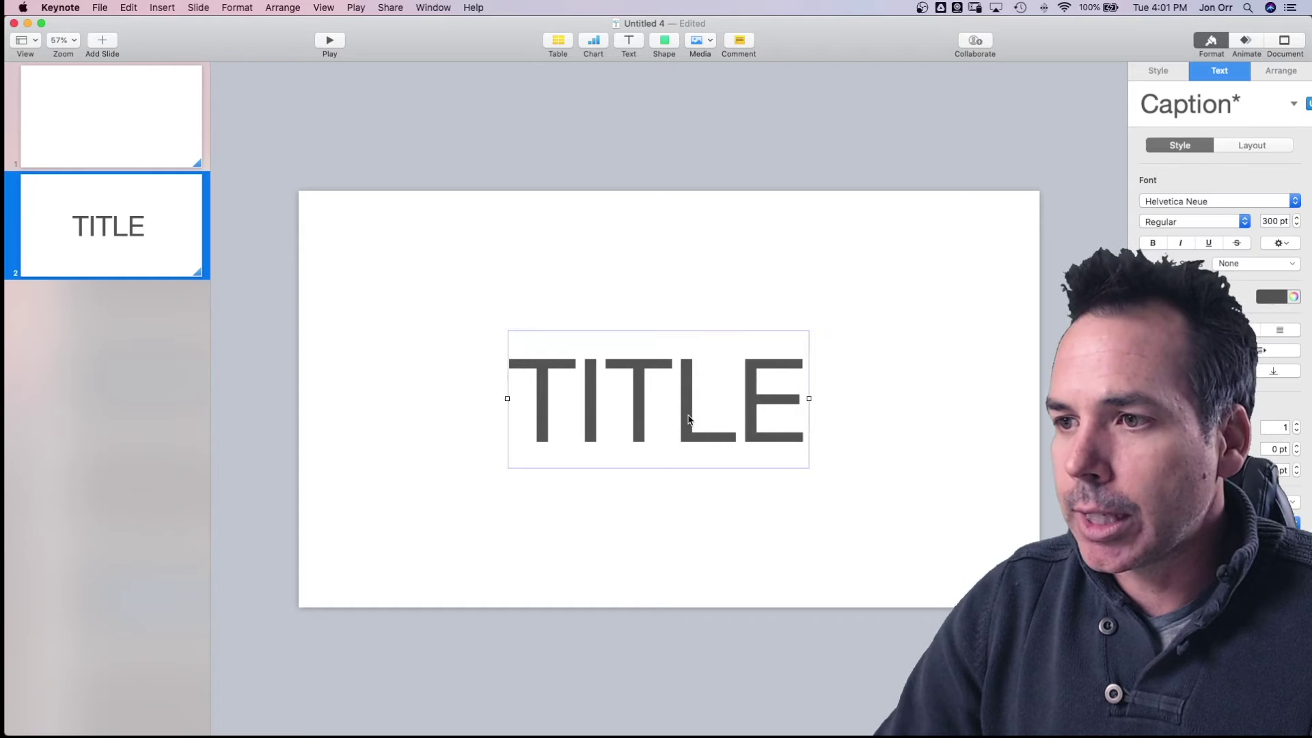
left_click_drag(689, 420, 144, 413)
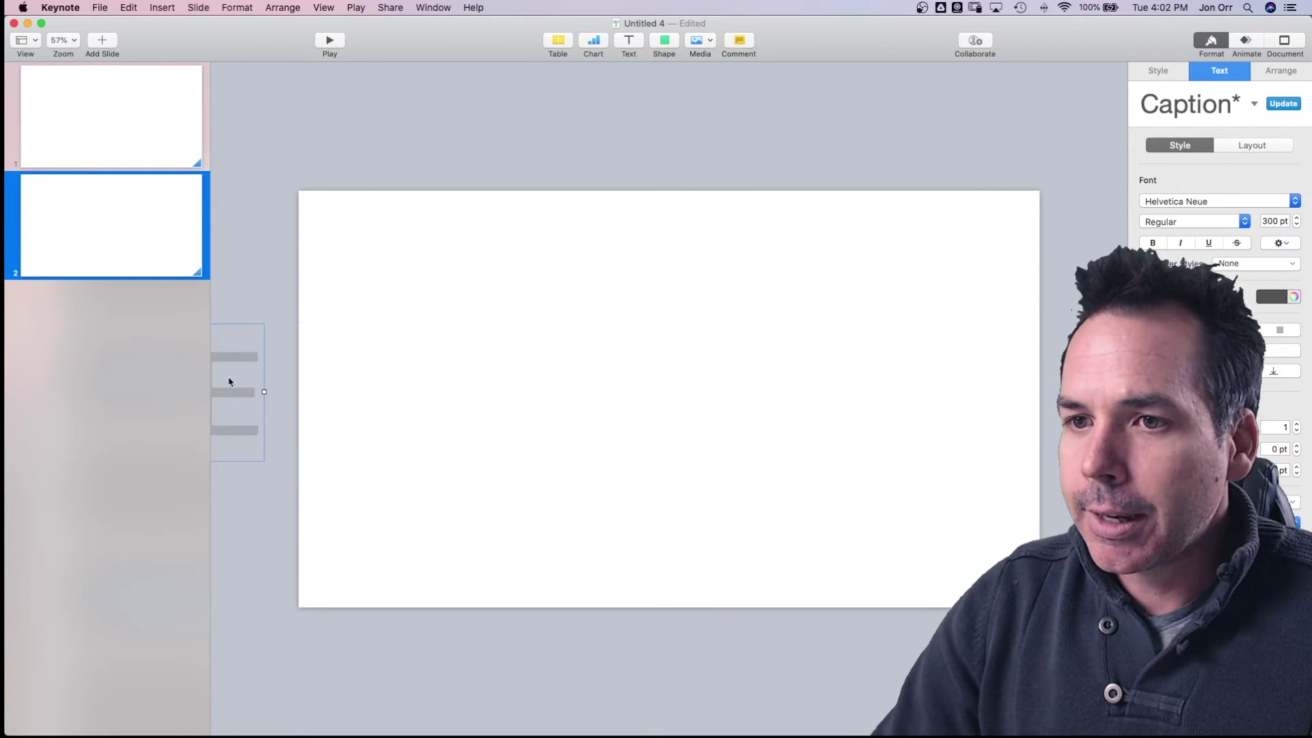
left_click_drag(229, 380, 794, 362)
Step: Move slide 1's TITLE text off the canvas beyond the slide's left edge, play the transition into slide 2, and exit
left_click(175, 146)
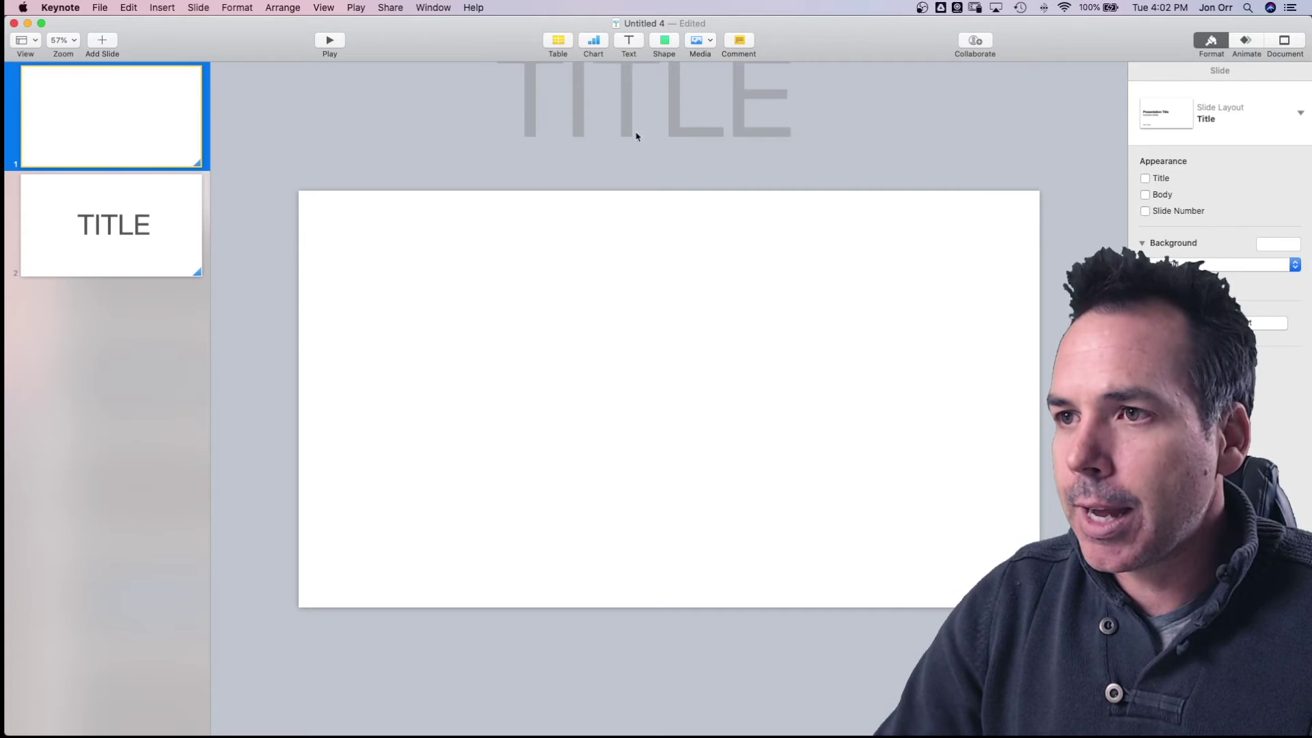
left_click_drag(635, 133, 145, 410)
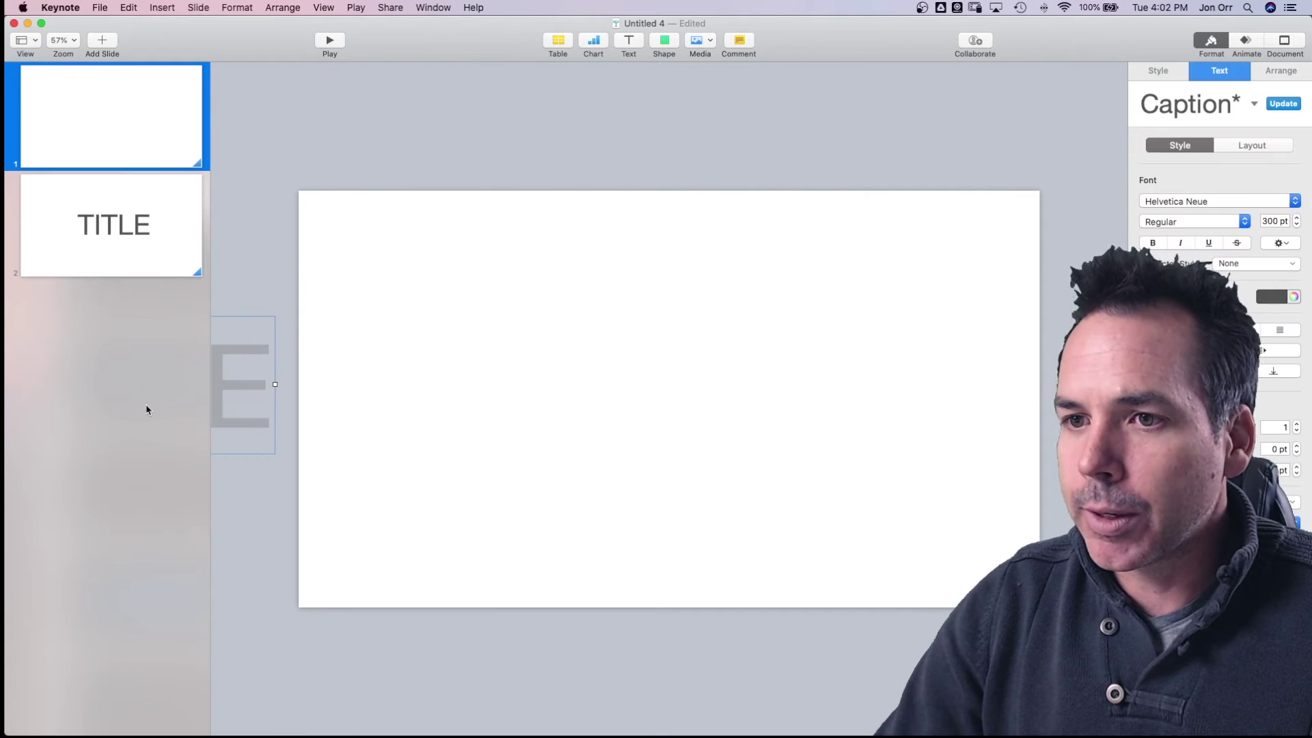
left_click(329, 41)
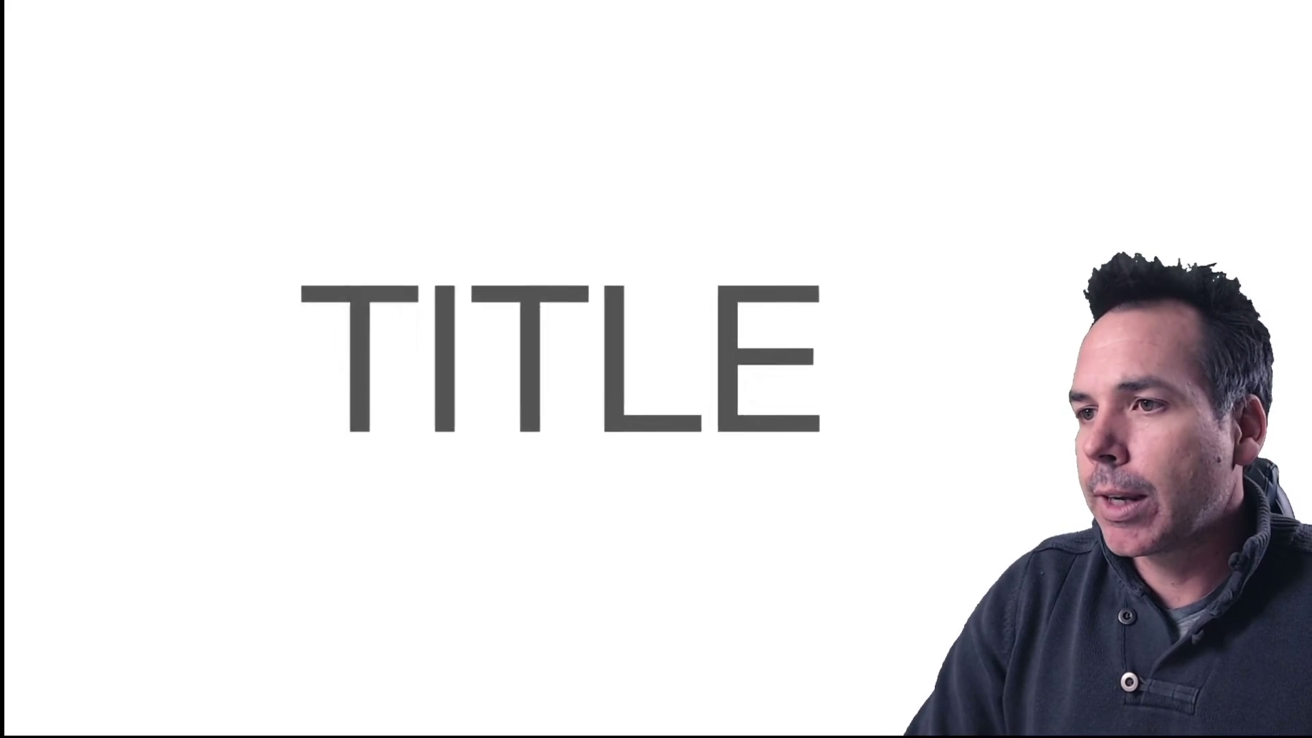
key("Escape")
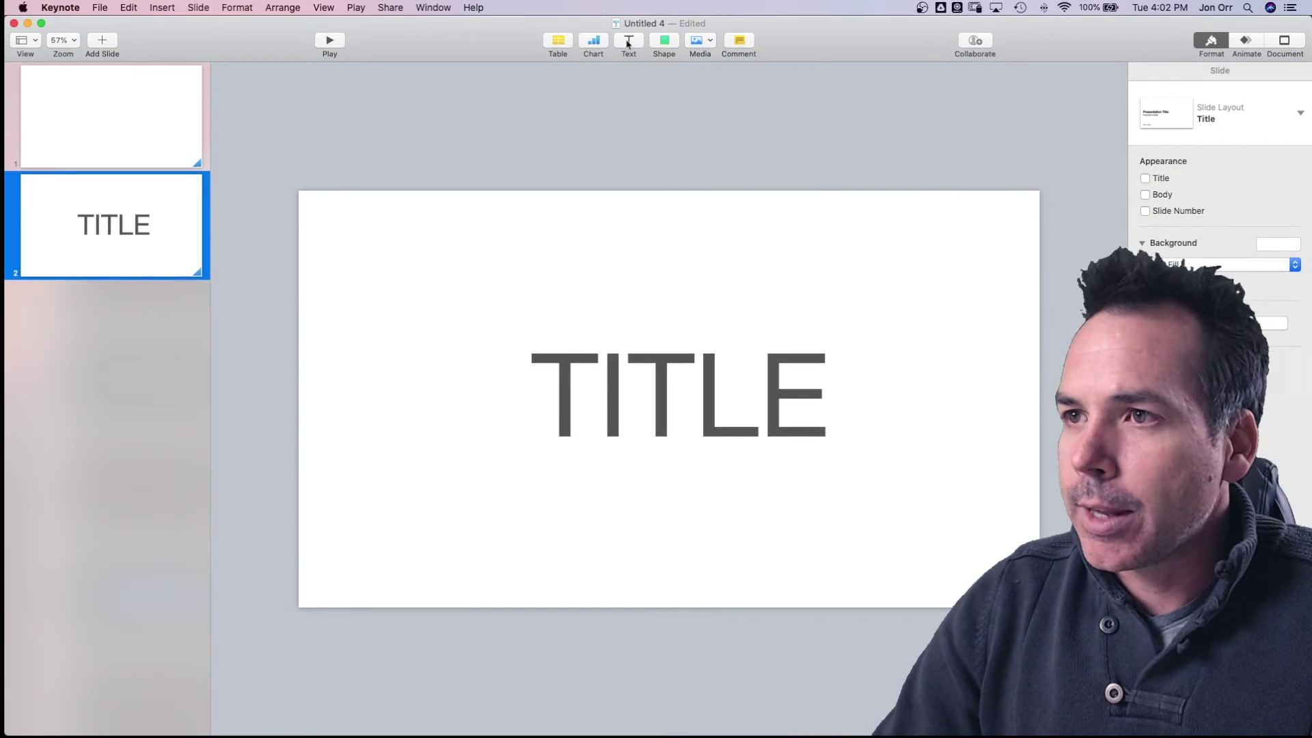
Step: Add a black square shape to slide 2
left_click(664, 41)
left_click(671, 144)
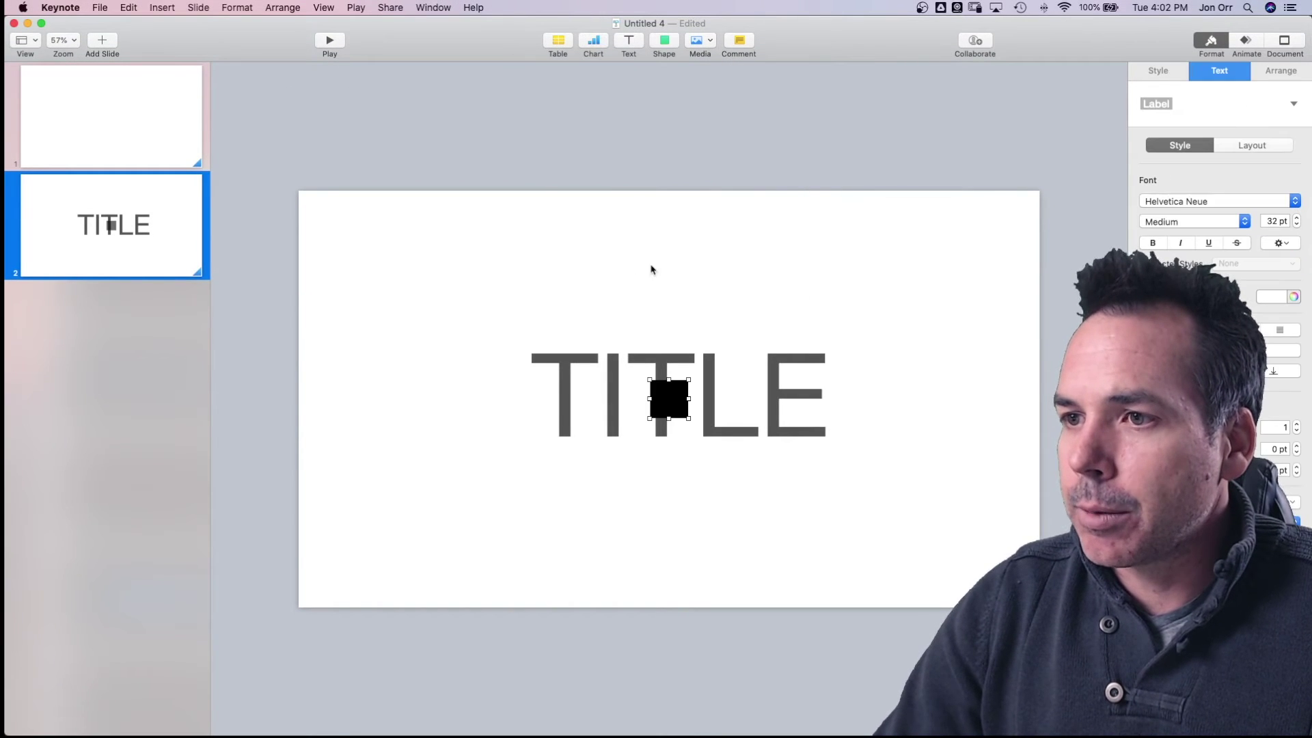
Step: Place a single black square near slide 2's upper-left corner, deleting the overlapping duplicate square
left_click(674, 441)
left_click_drag(668, 396, 364, 290)
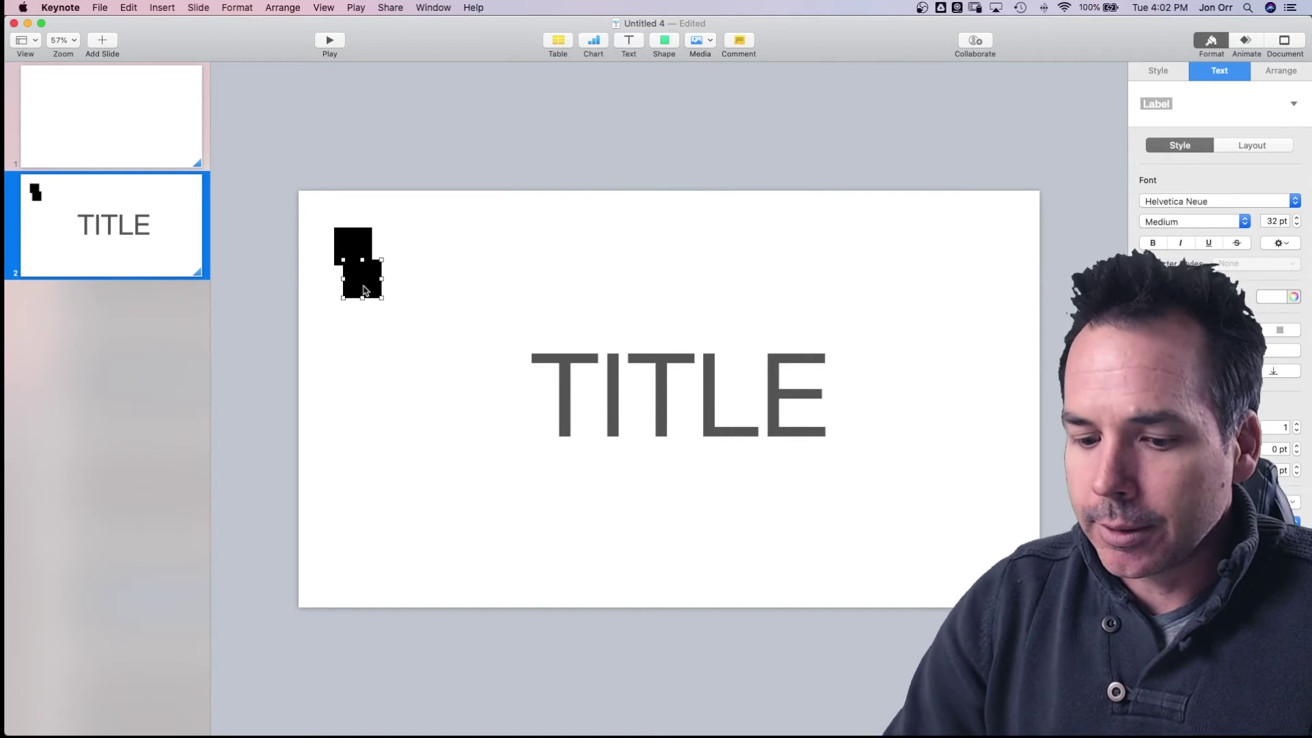
key("Delete")
left_click(343, 239)
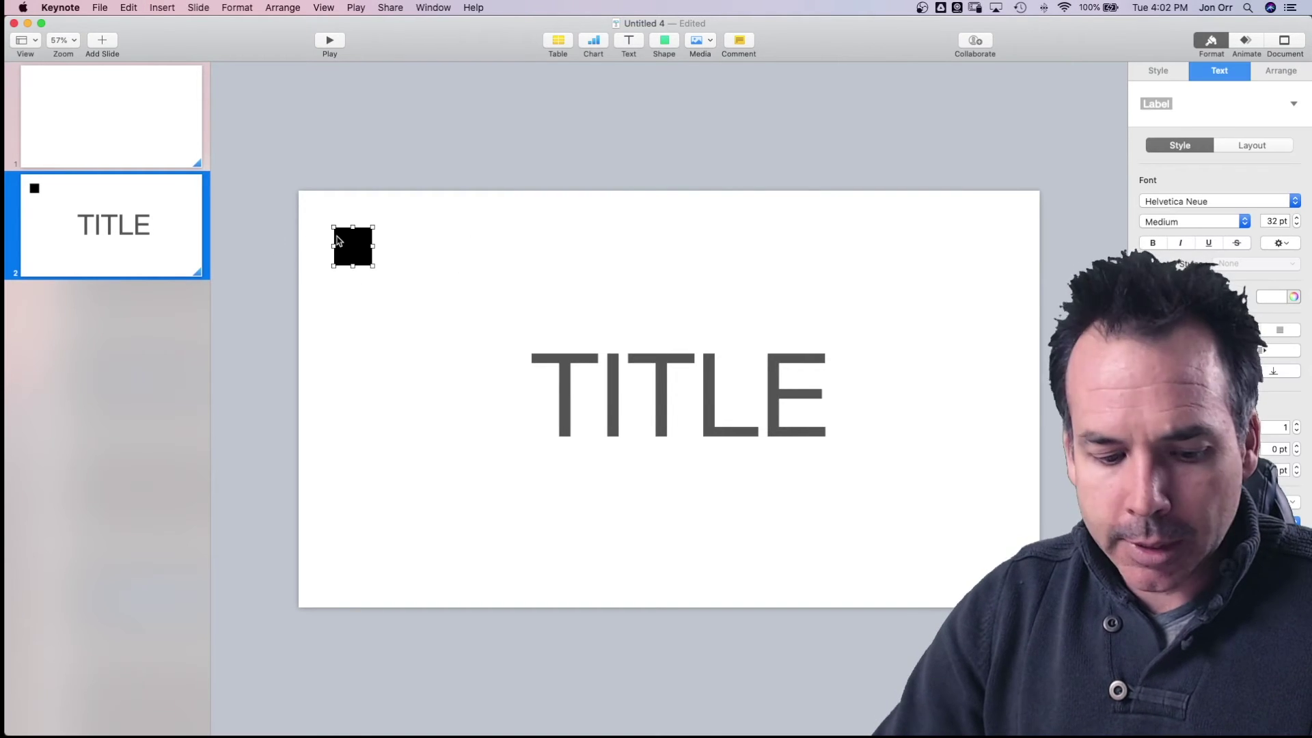
Step: Paste the black square onto slide 1 and move it to the slide's lower-right corner
left_click(203, 155)
key("super+v")
left_click_drag(353, 246, 969, 560)
left_click(583, 160)
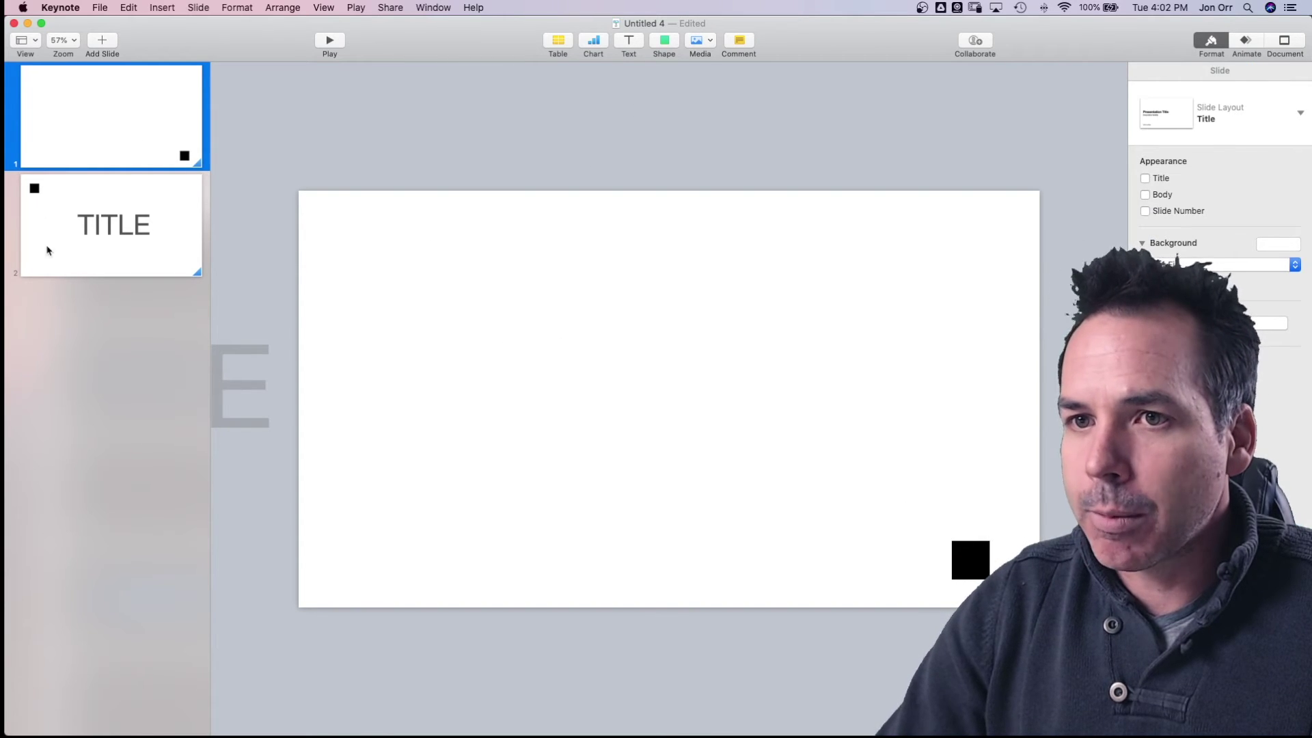
Step: Play the transition from slide 1 into slide 2, exit the show, and compare the two slides
left_click(329, 41)
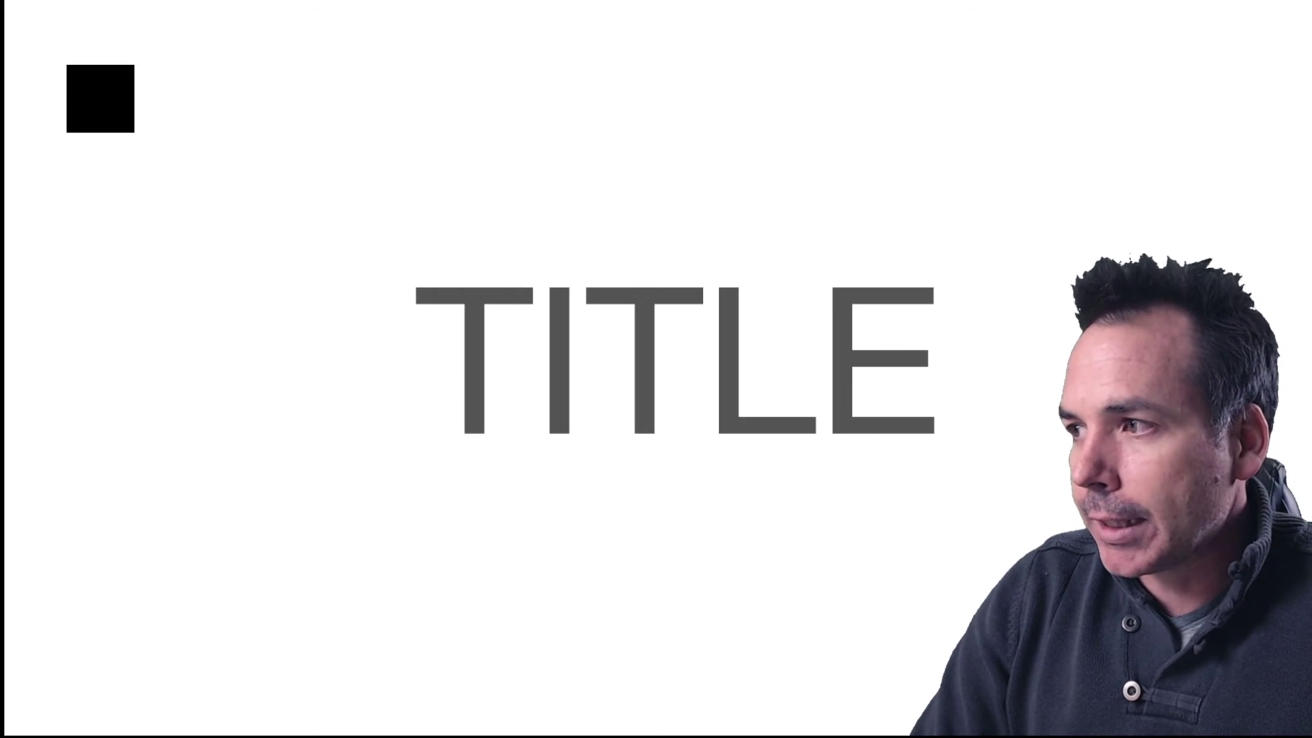
key("Escape")
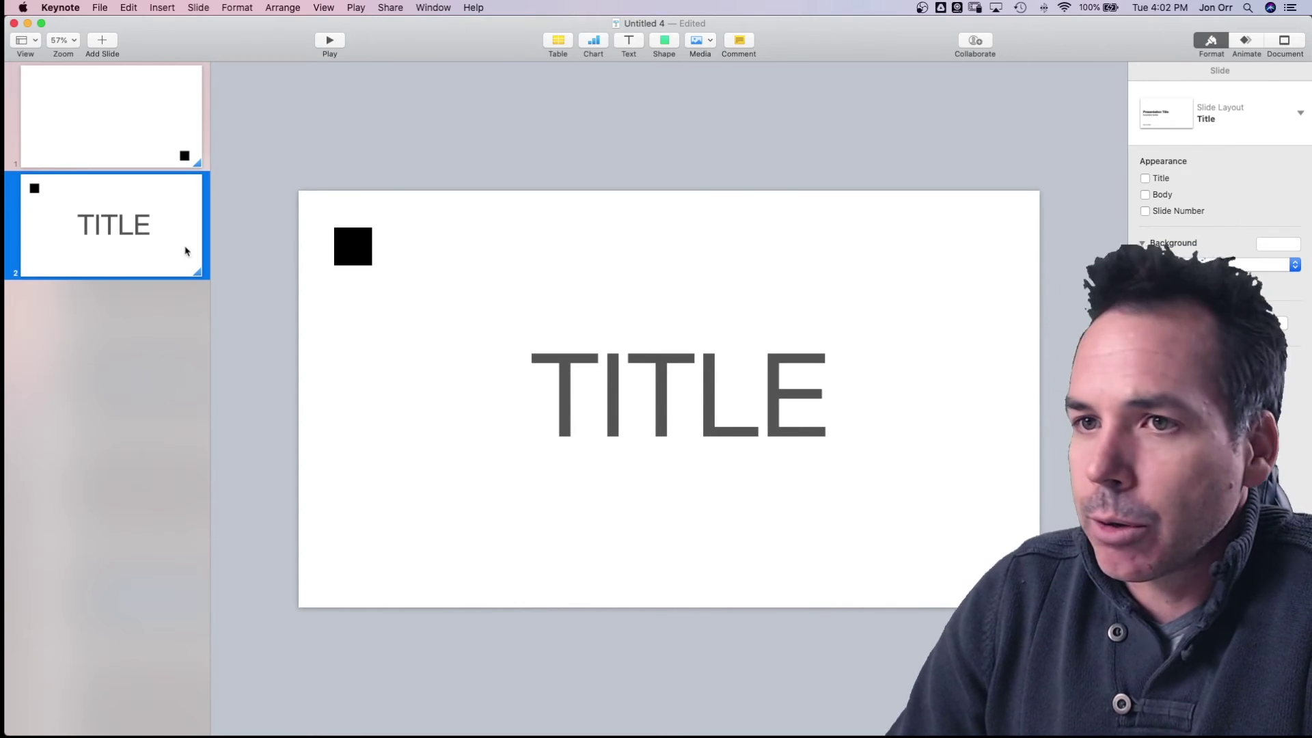
left_click(170, 130)
left_click(145, 214)
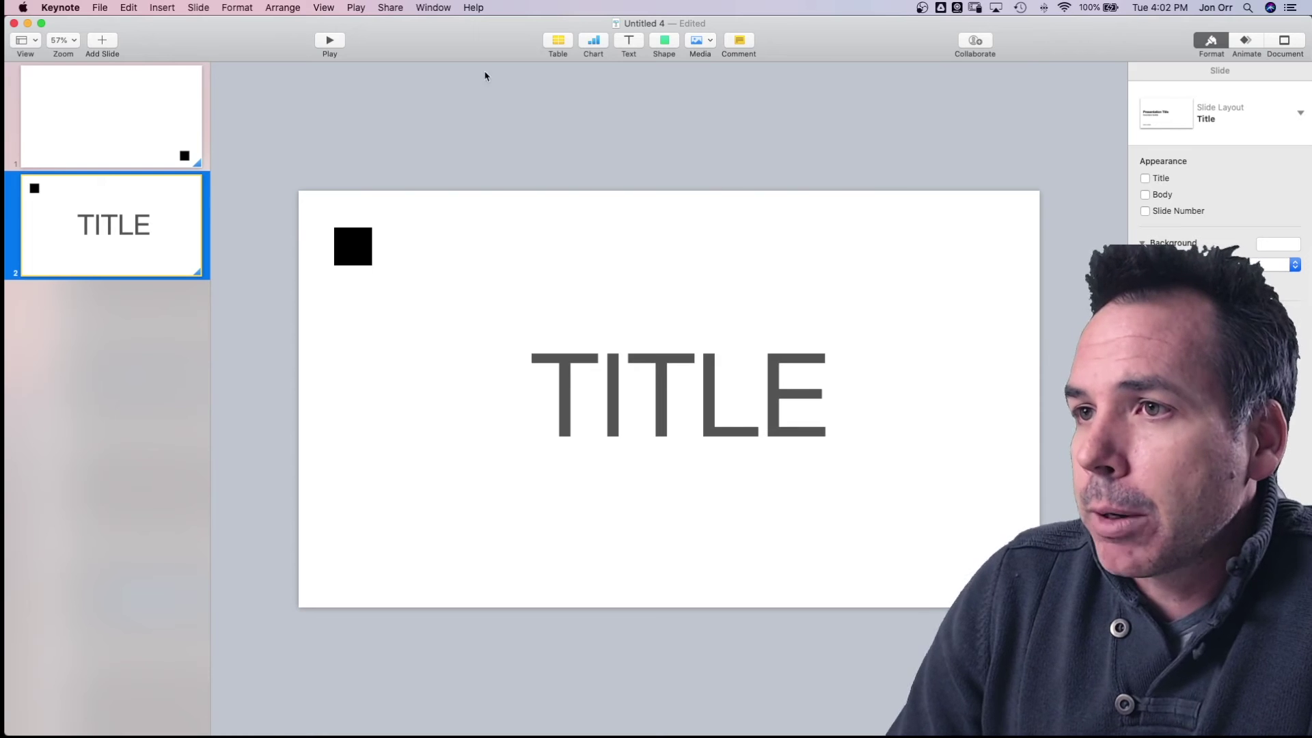
Step: Switch to PowerPoint and delete slides 2 to 5 of Presentation1, keeping only slide 1
left_click_drag(456, 49, 403, 54)
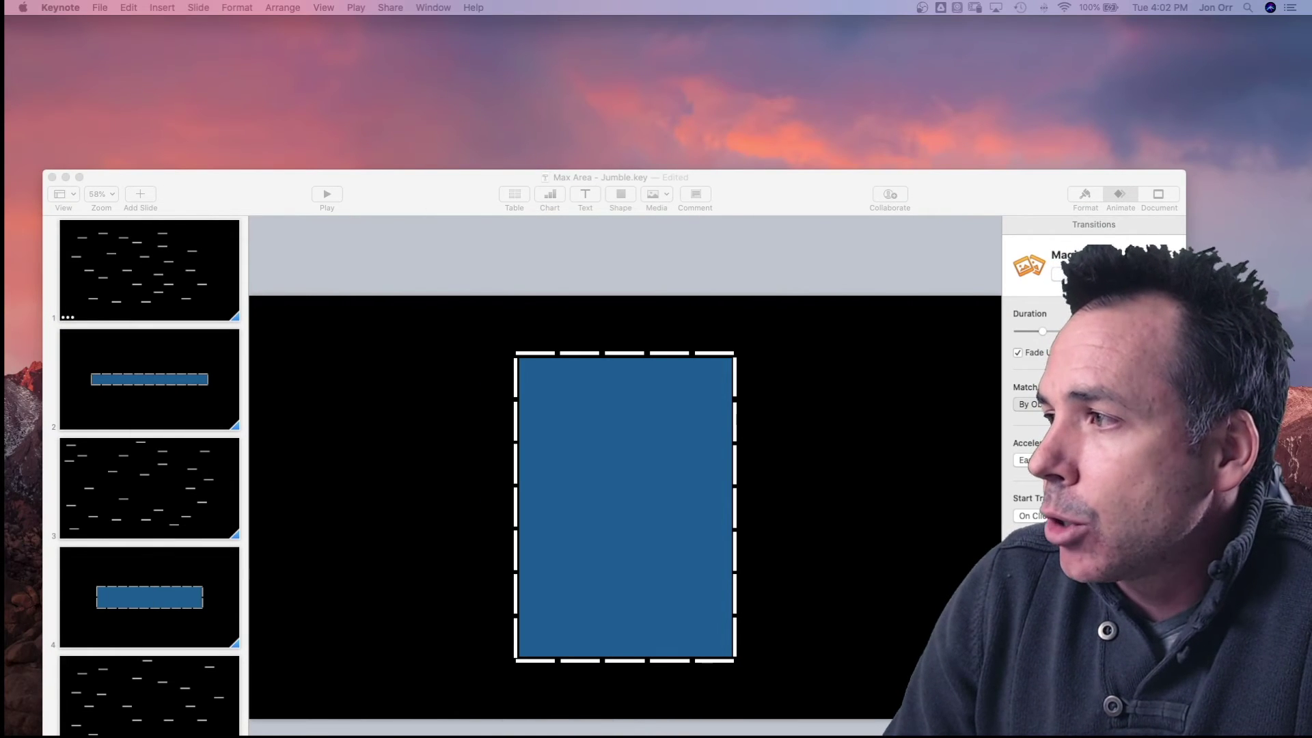
key("super+Tab")
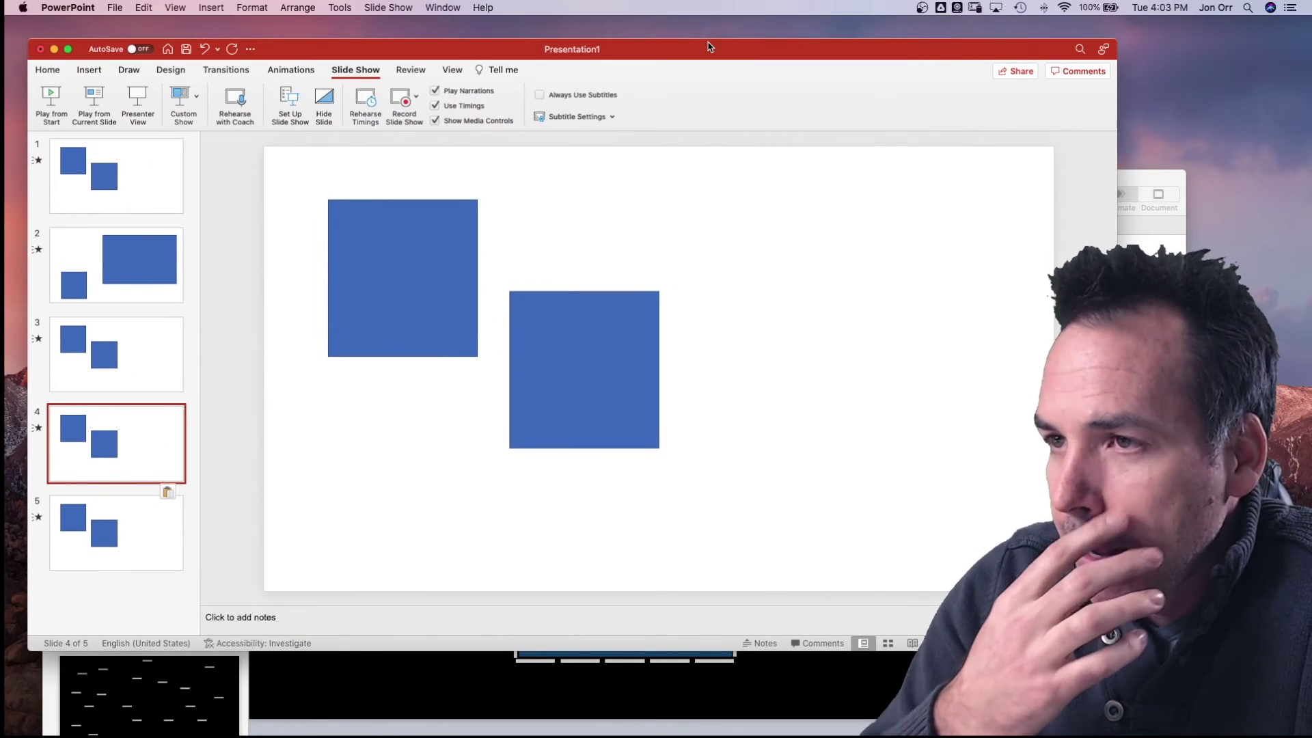
left_click_drag(697, 50, 731, 32)
left_click(125, 182)
left_click(141, 239)
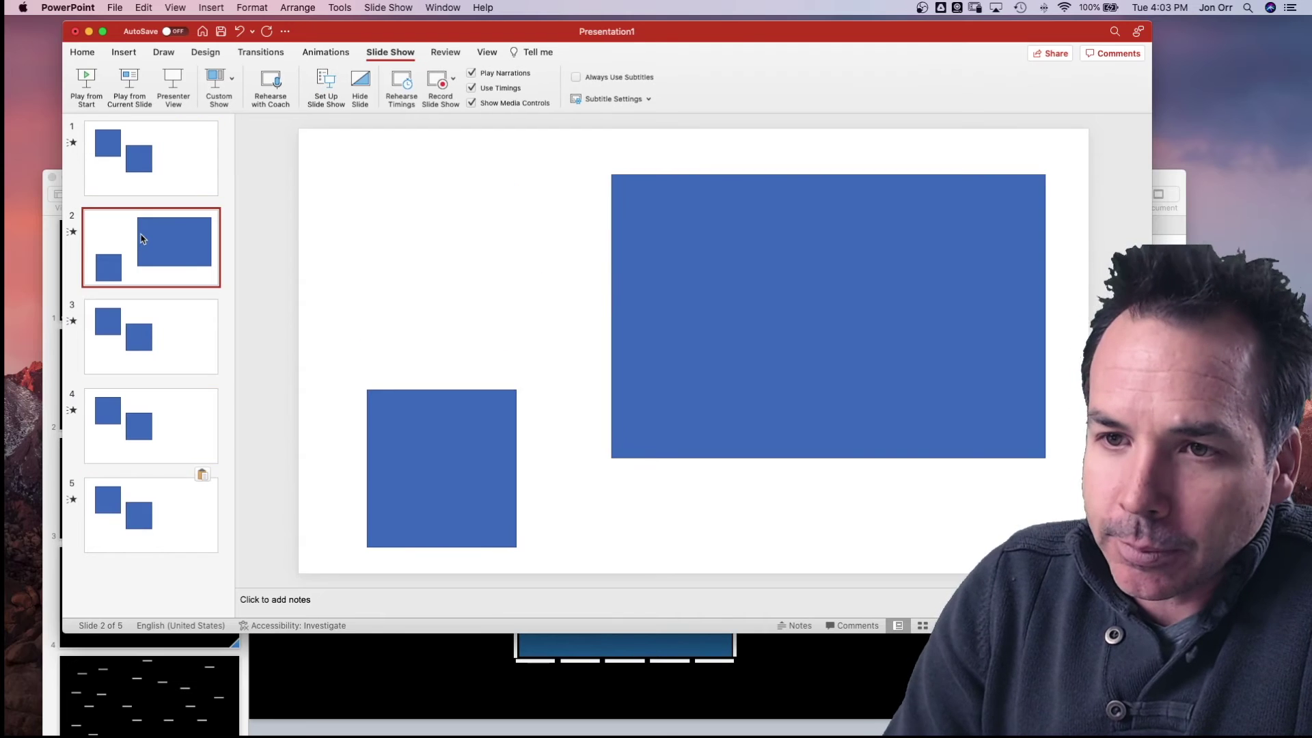
key("BackSpace")
key("BackSpace")
key("BackSpace")
key("BackSpace")
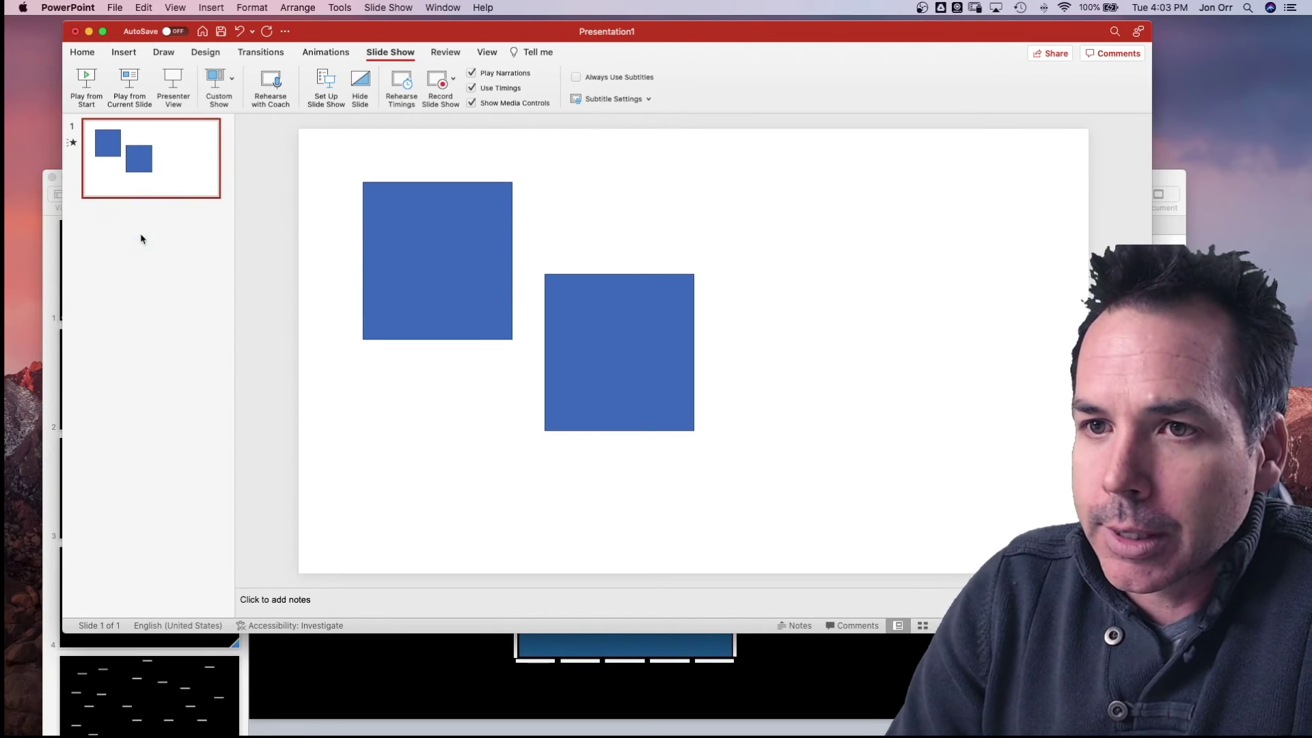
Step: Delete the lower blue square on slide 1 and move the other square closer to the slide's upper-left corner
left_click(652, 314)
key("BackSpace")
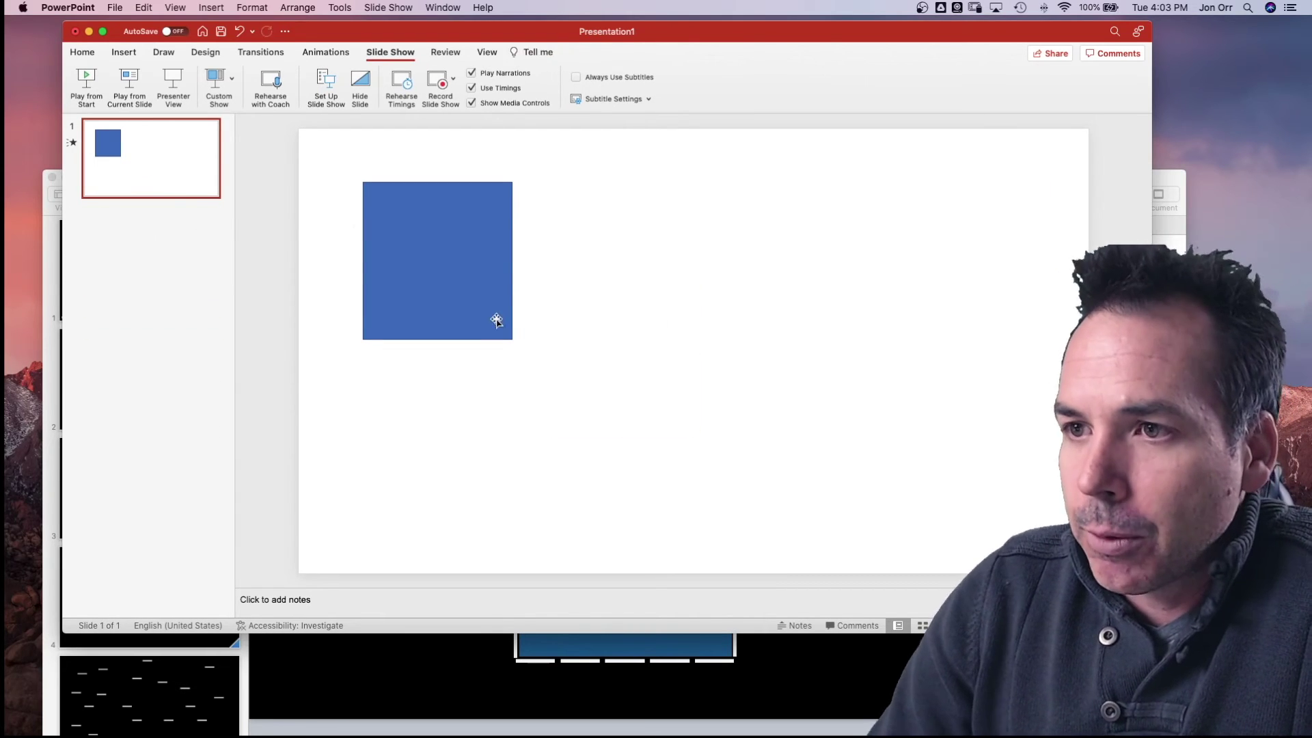
left_click_drag(451, 291, 423, 271)
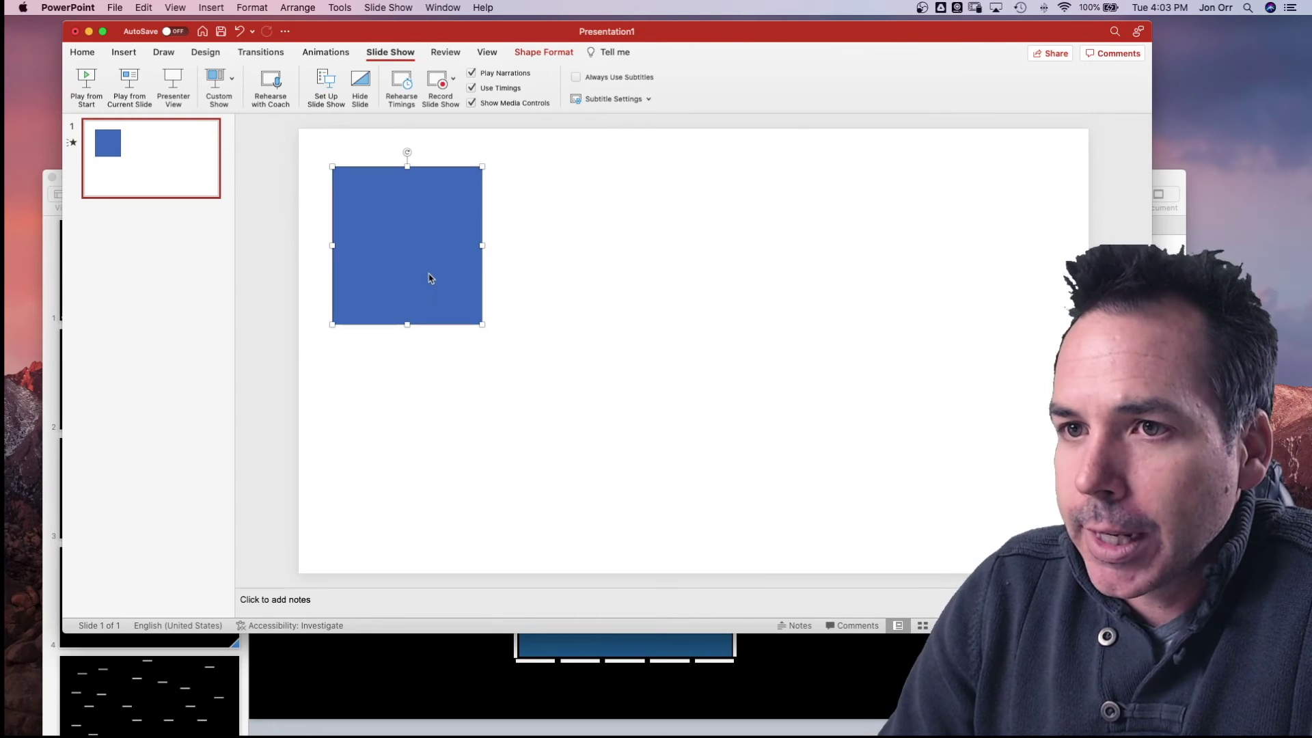
Step: Duplicate slide 1 and move the blue square on the copy to the slide's lower-right area
left_click(132, 159)
key("super+v")
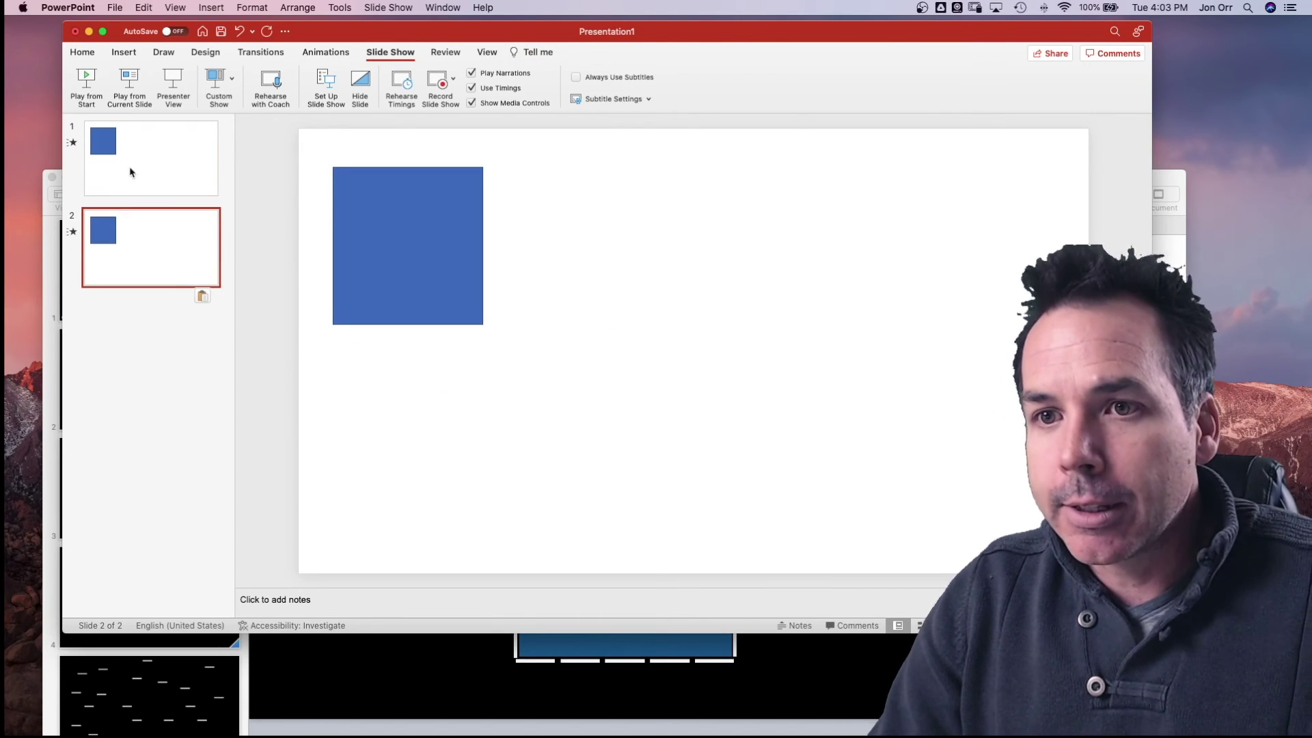
left_click_drag(434, 197, 950, 400)
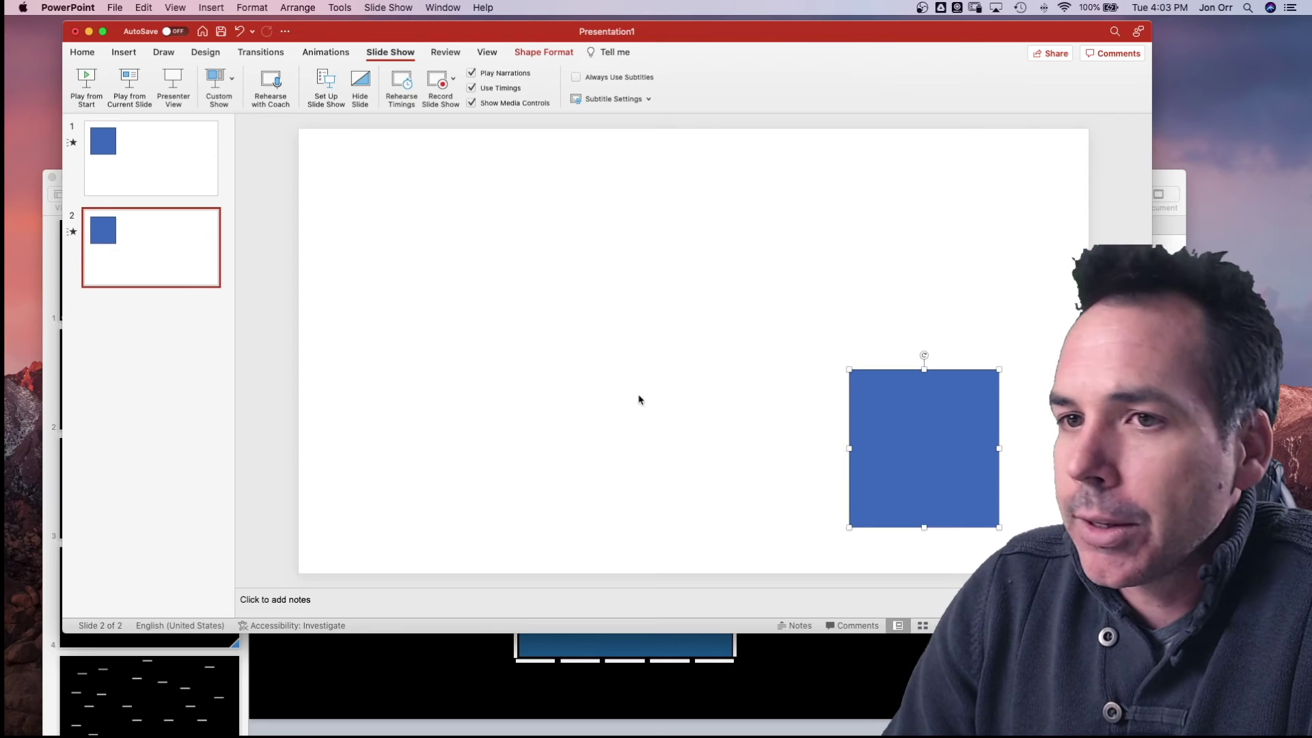
Step: Apply the Morph transition to slide 1
left_click(114, 176)
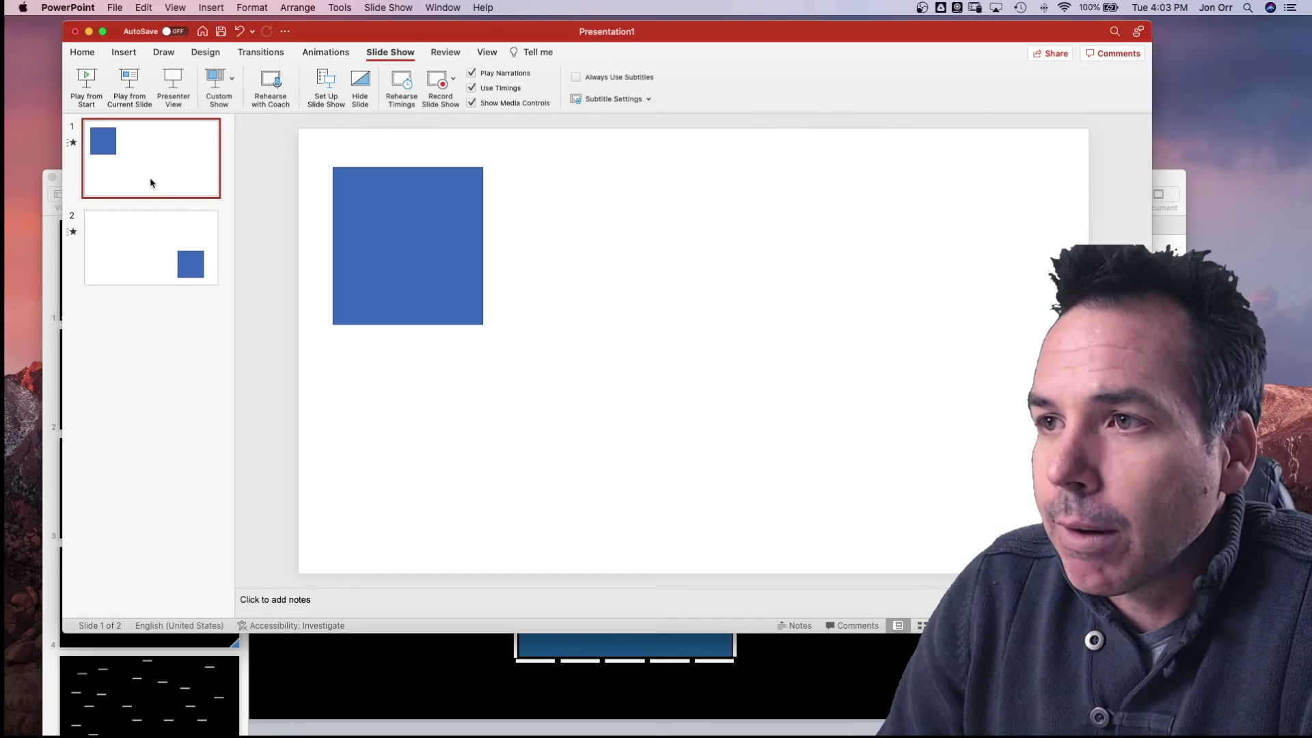
left_click(74, 143)
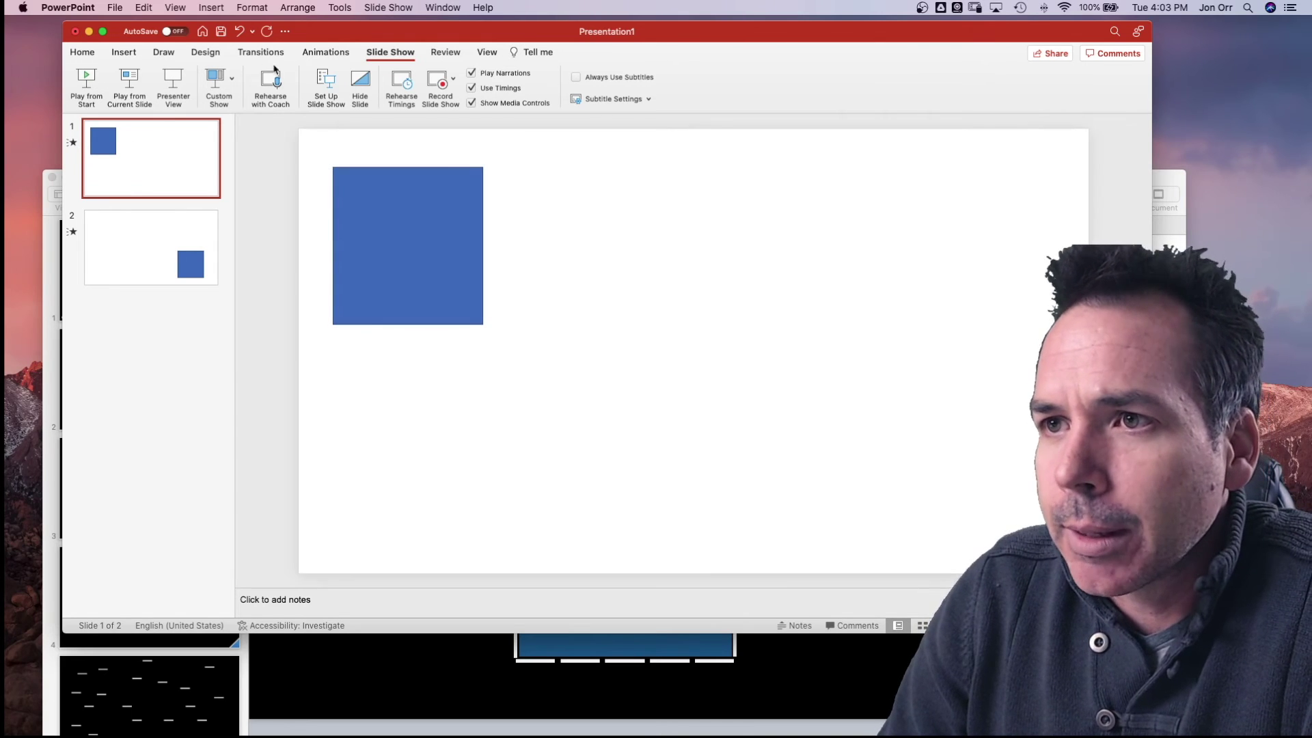
left_click(260, 52)
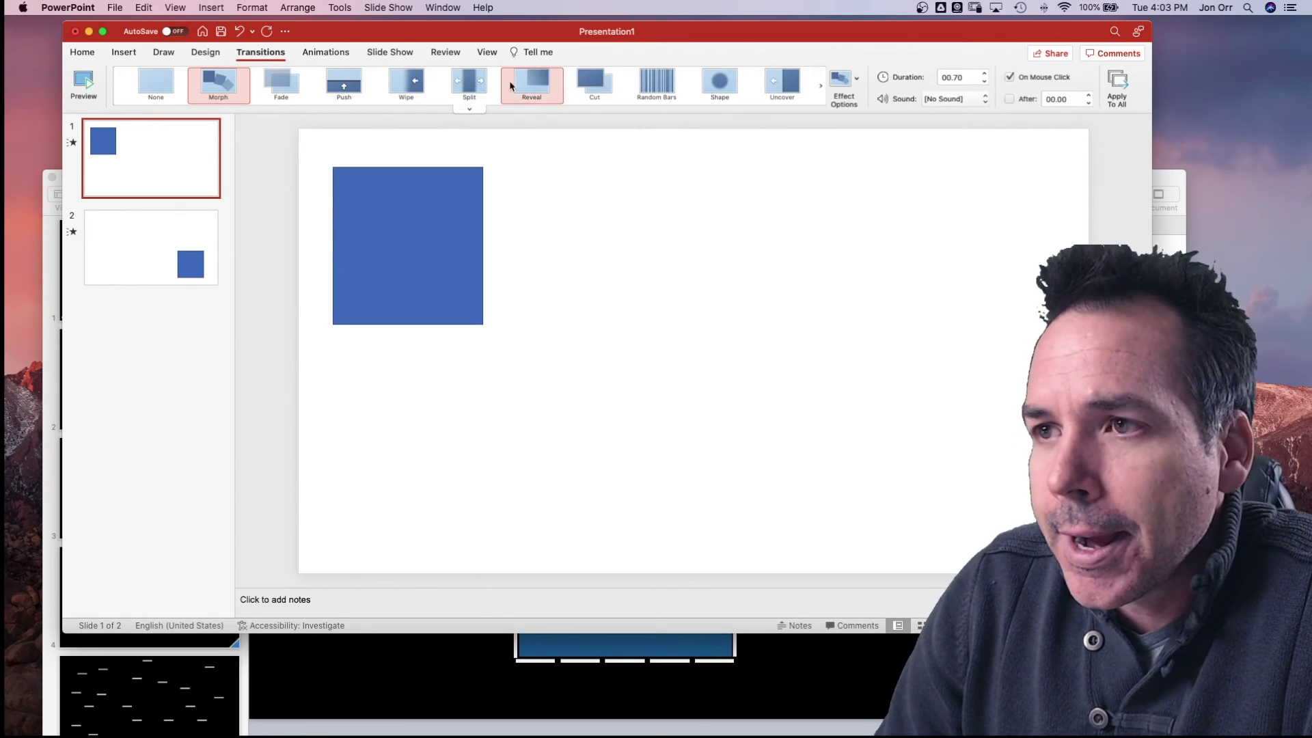
left_click(213, 96)
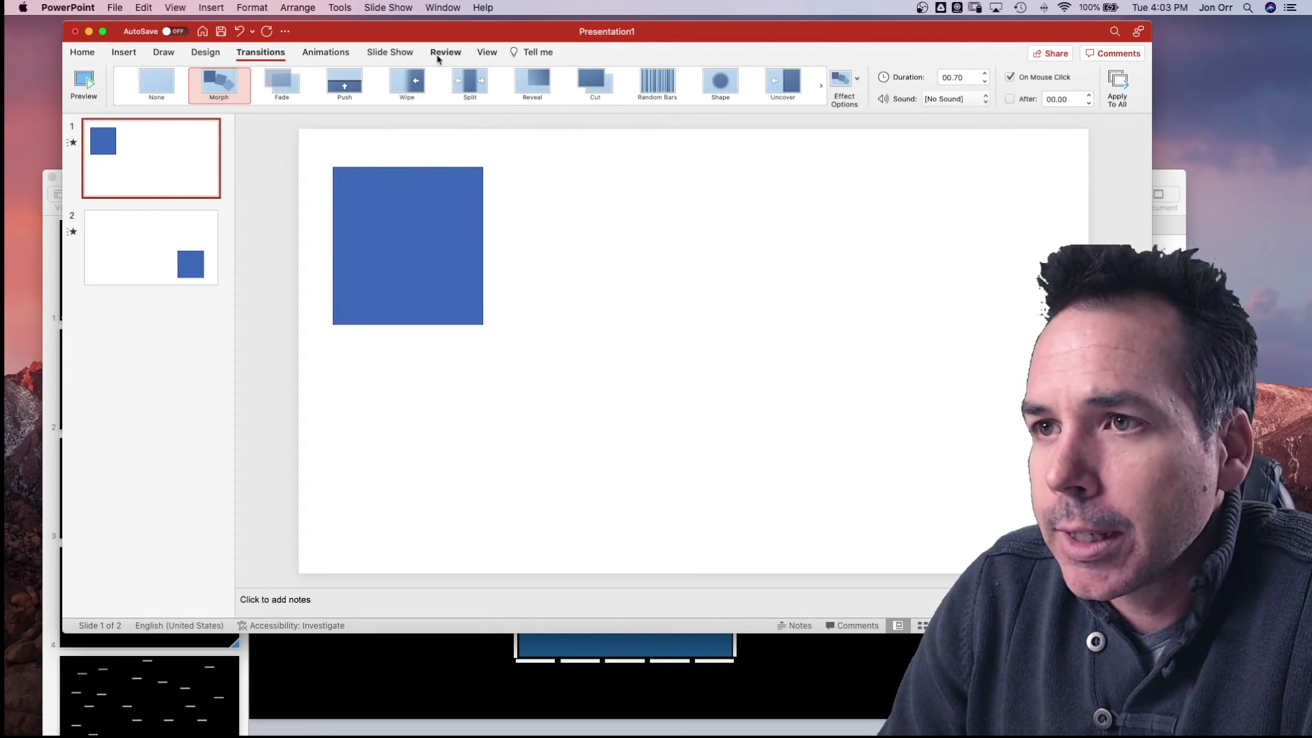
Step: Play the slide show from the start through the Morph transition into slide 2, and exit
left_click(380, 54)
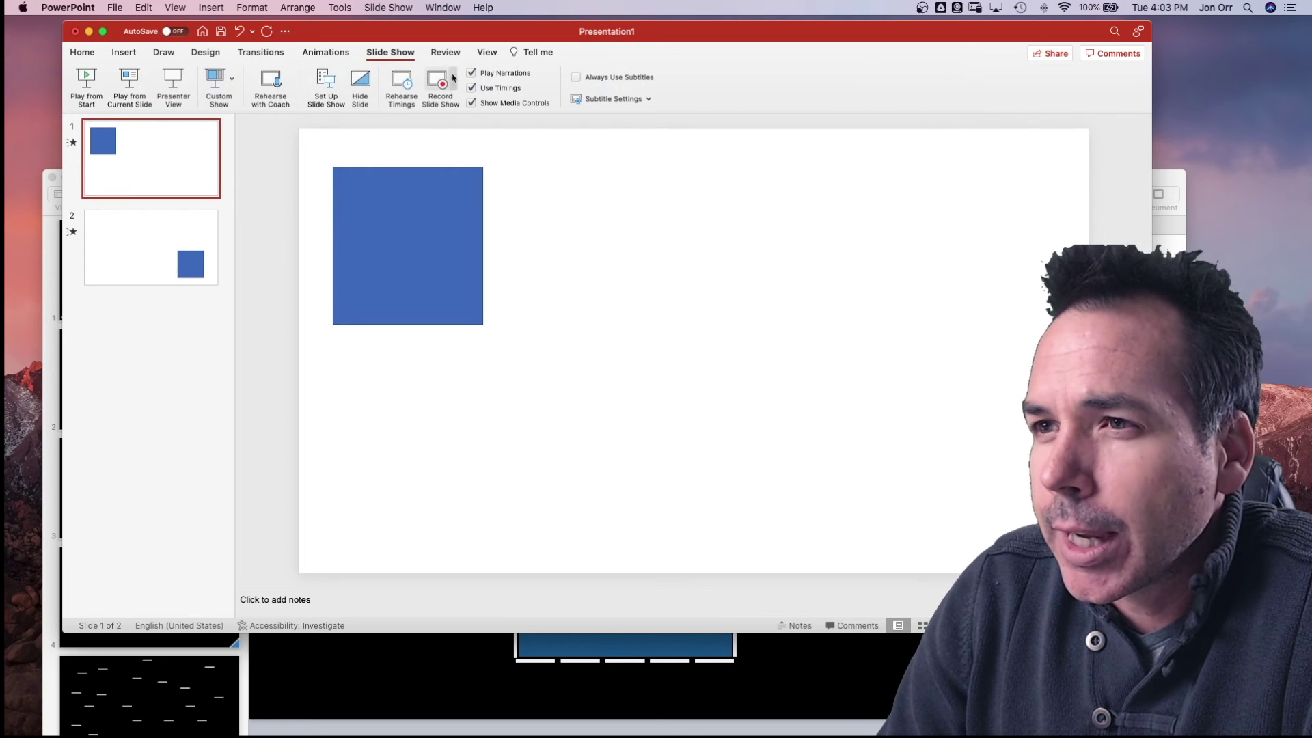
left_click(86, 99)
left_click(79, 88)
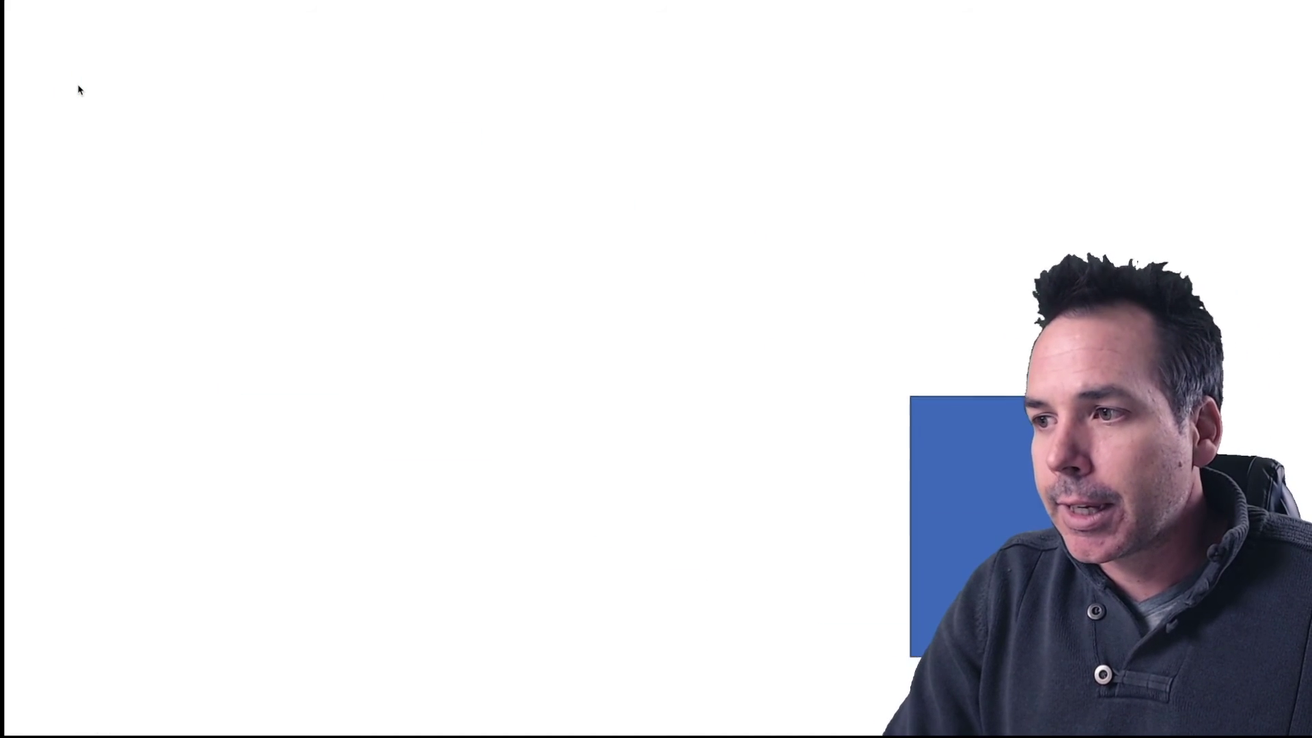
key("Escape")
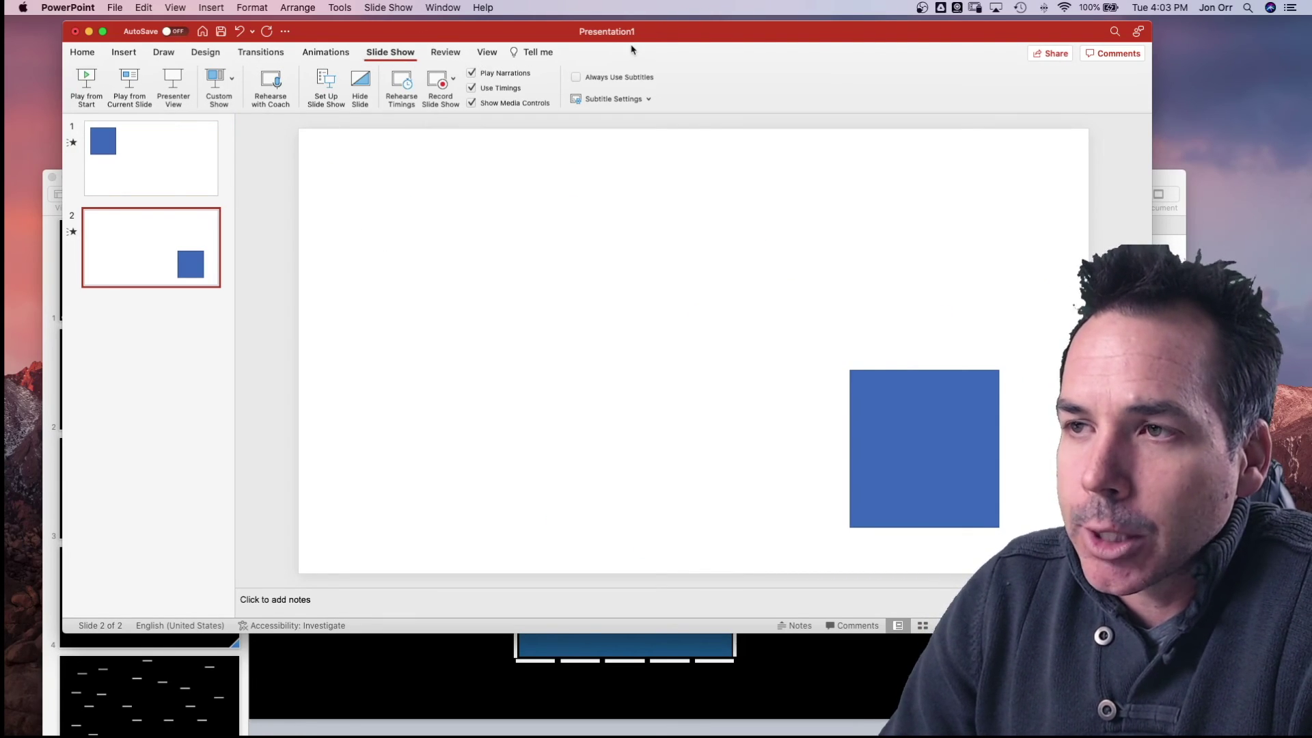
left_click_drag(771, 39, 790, 49)
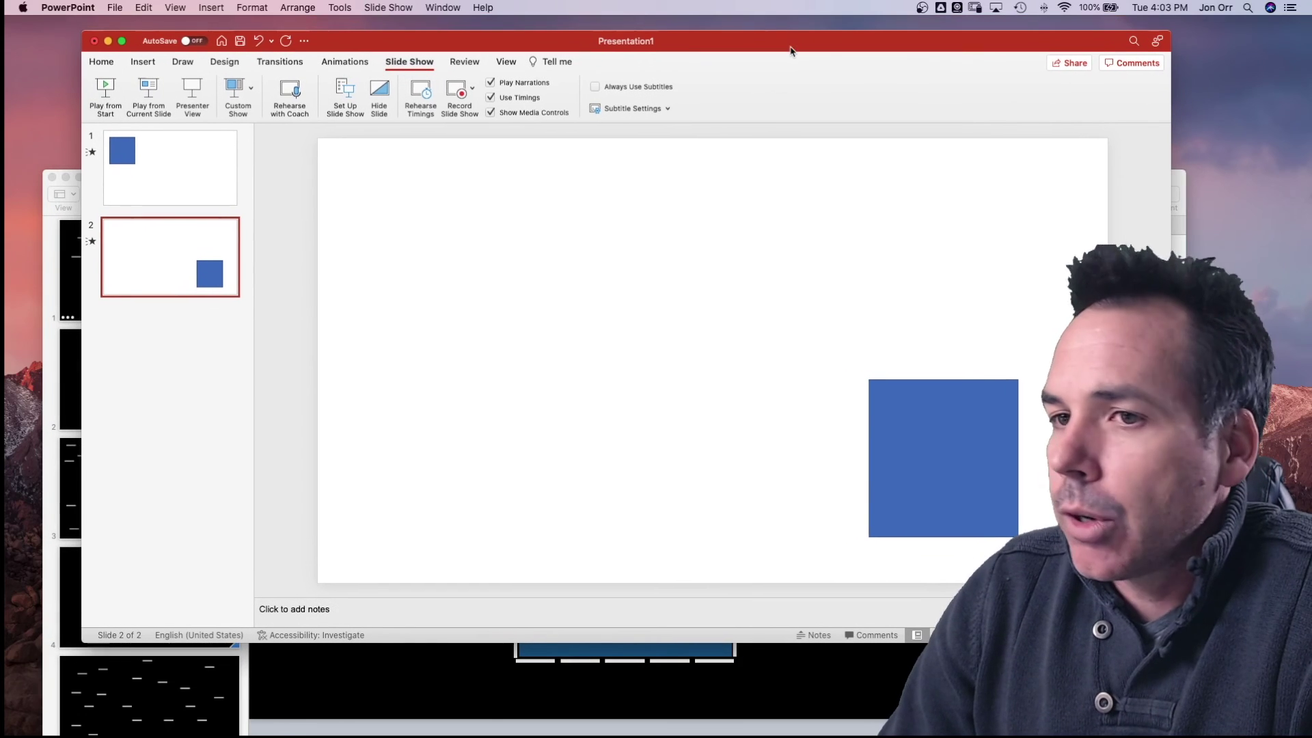
left_click(168, 170)
left_click(149, 257)
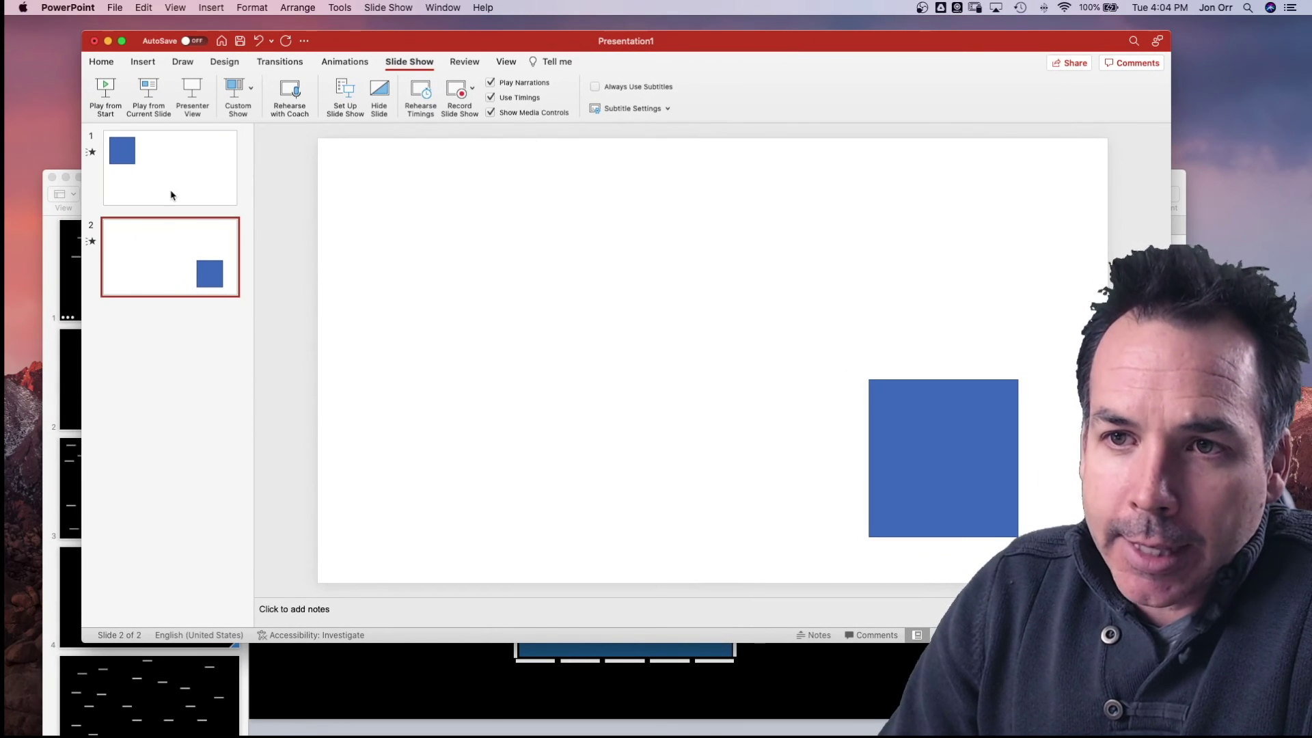
left_click(173, 196)
left_click(170, 247)
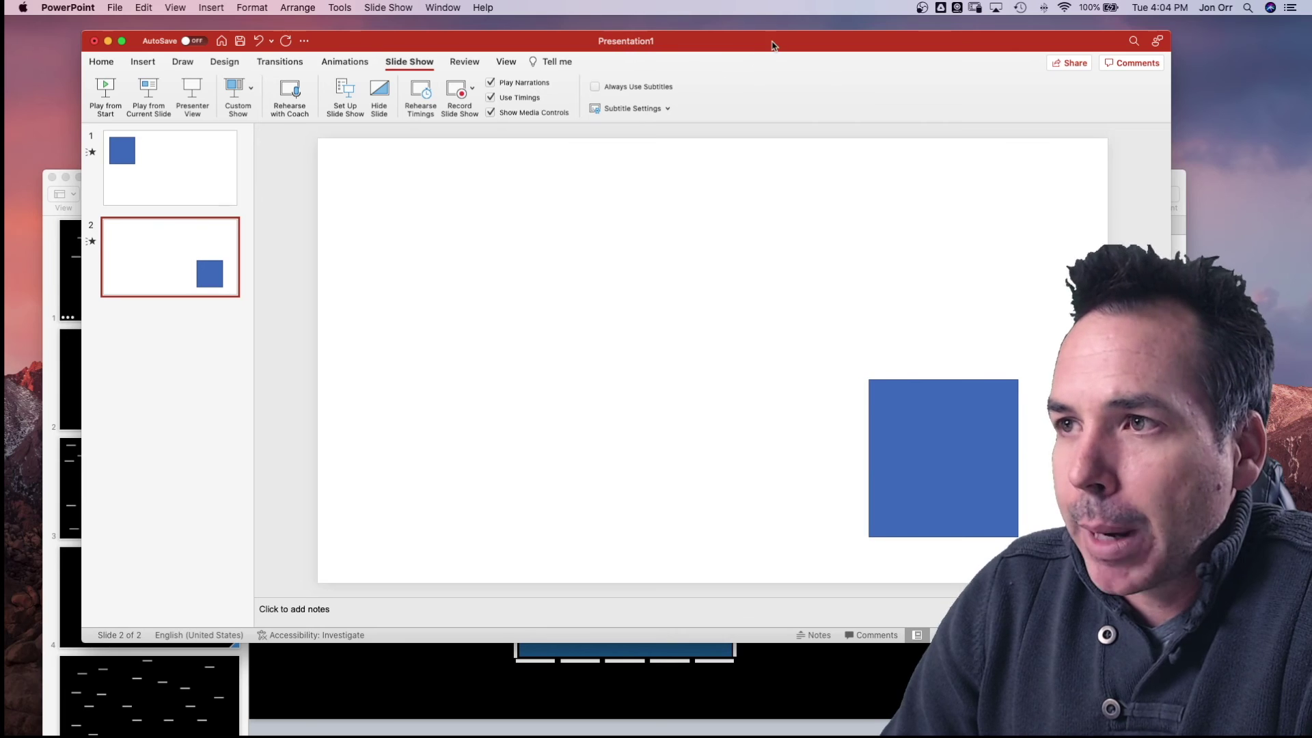
Step: Move the PowerPoint window out of the way to reveal the Max Area - Jumble presentation in Keynote
mouse_move(752, 48)
left_mouse_down()
mouse_move(1004, 57)
mouse_move(739, 56)
mouse_move(673, 17)
mouse_move(745, 35)
left_mouse_up()
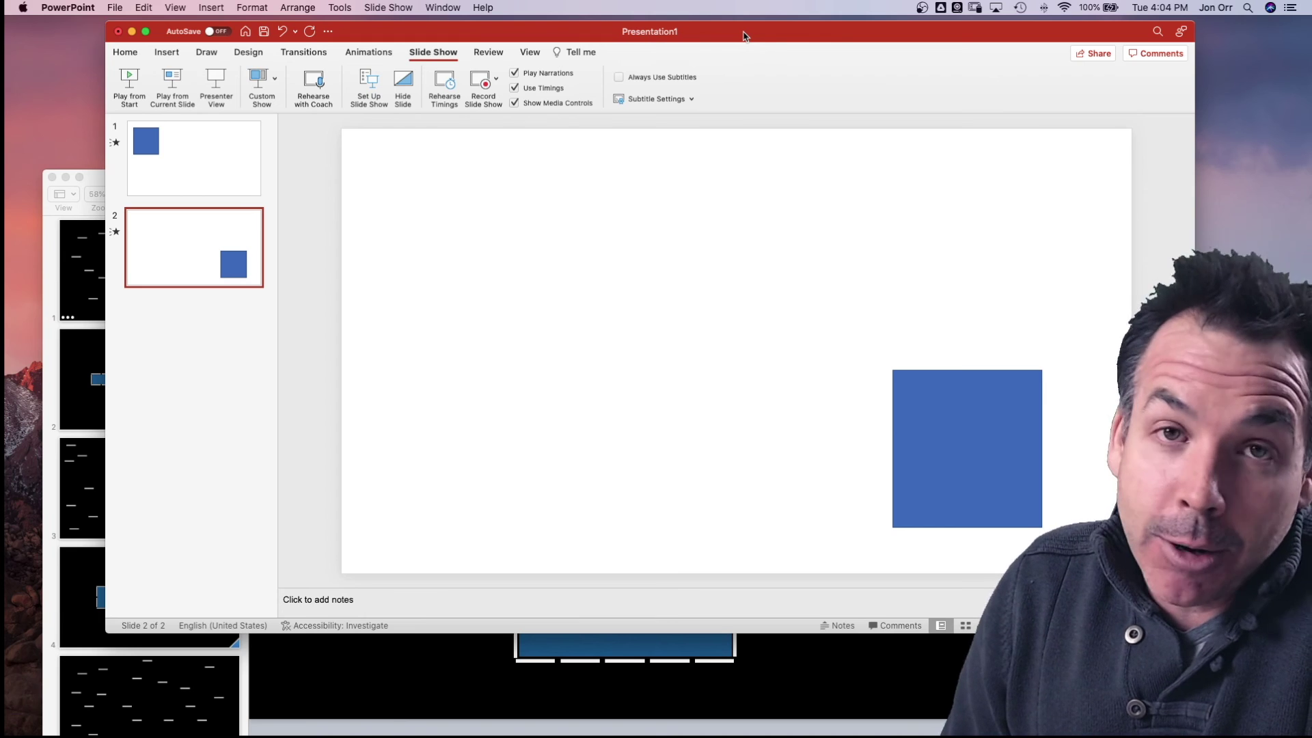
left_click_drag(801, 31, 758, 29)
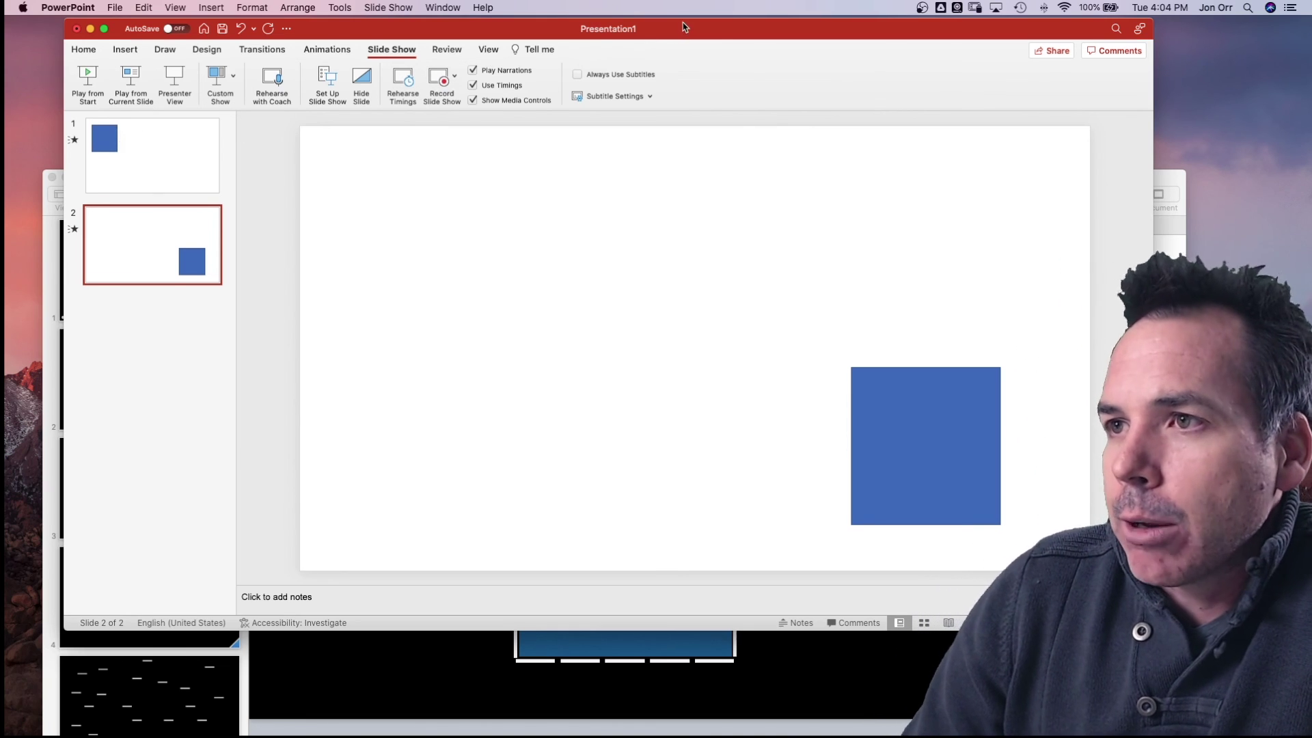
left_click_drag(684, 28, 1311, 164)
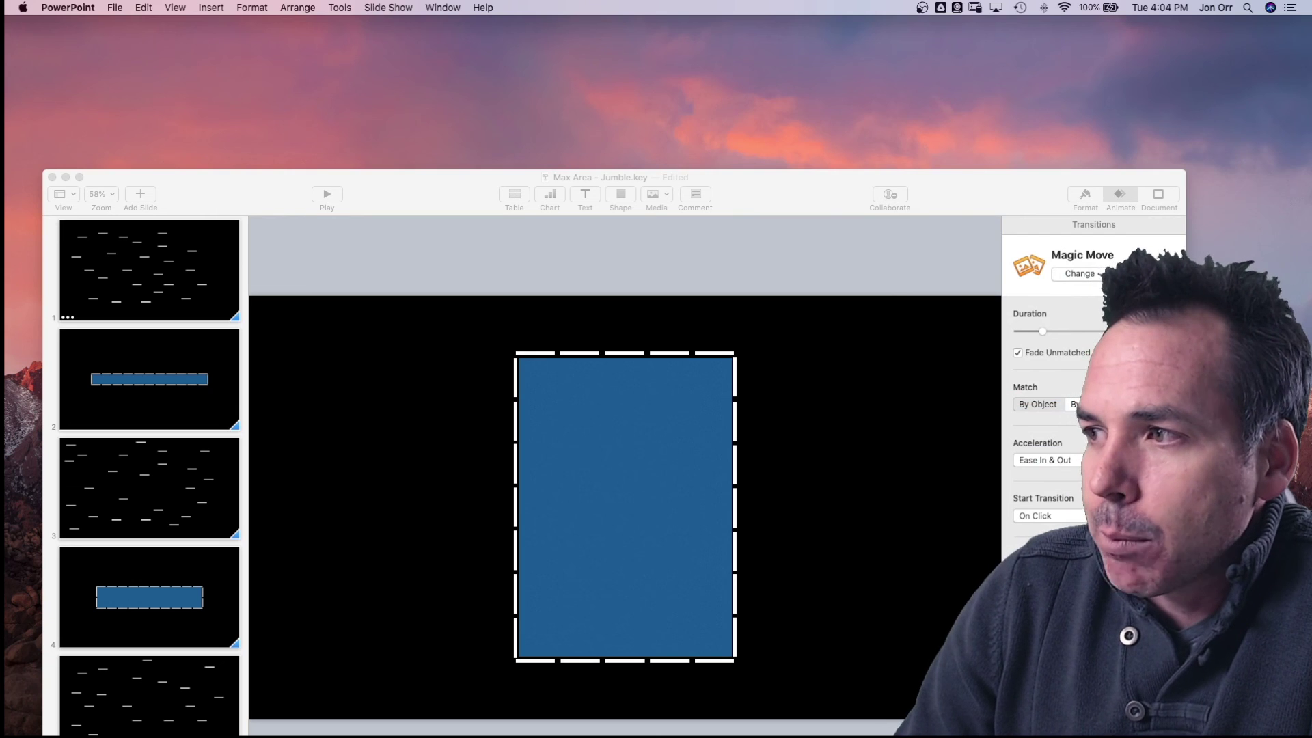